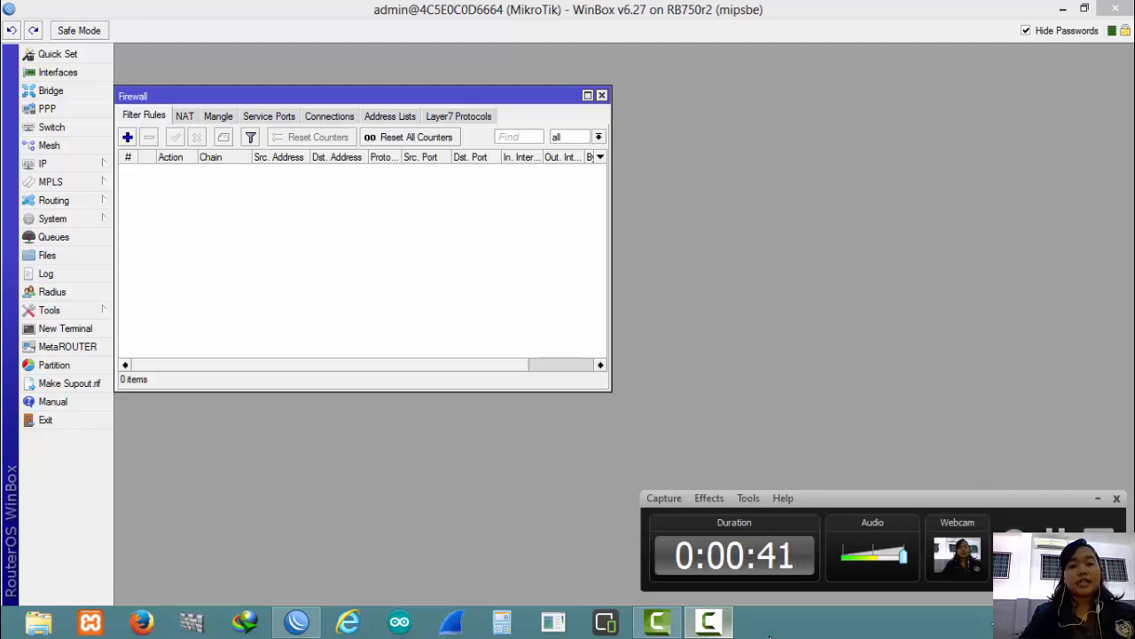
Step: Close the Firewall window
click(602, 95)
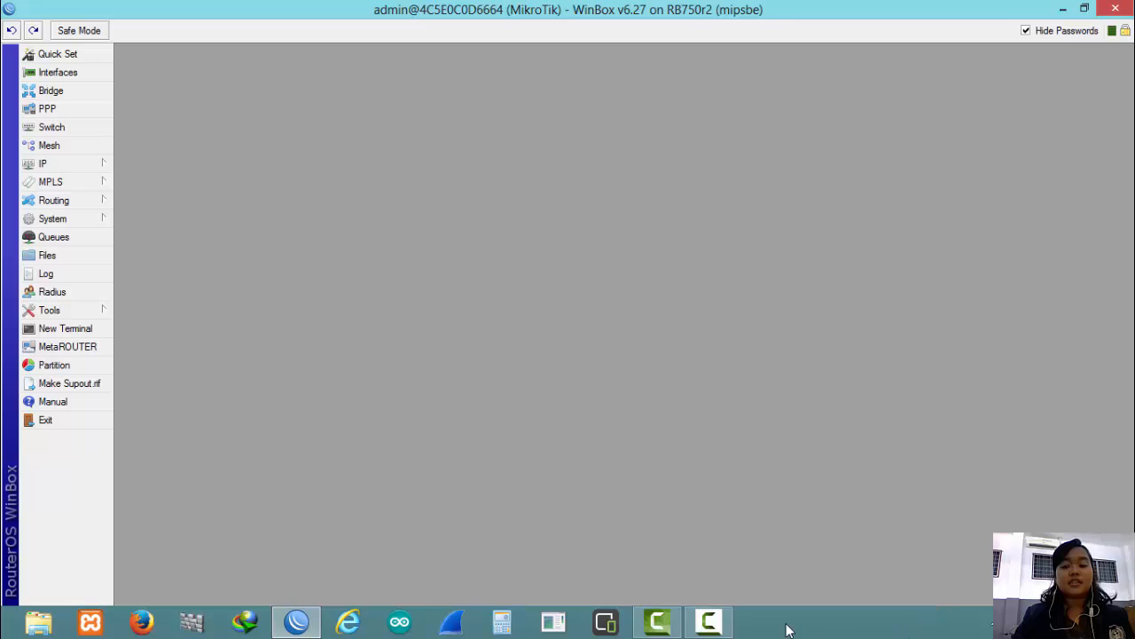
click(709, 623)
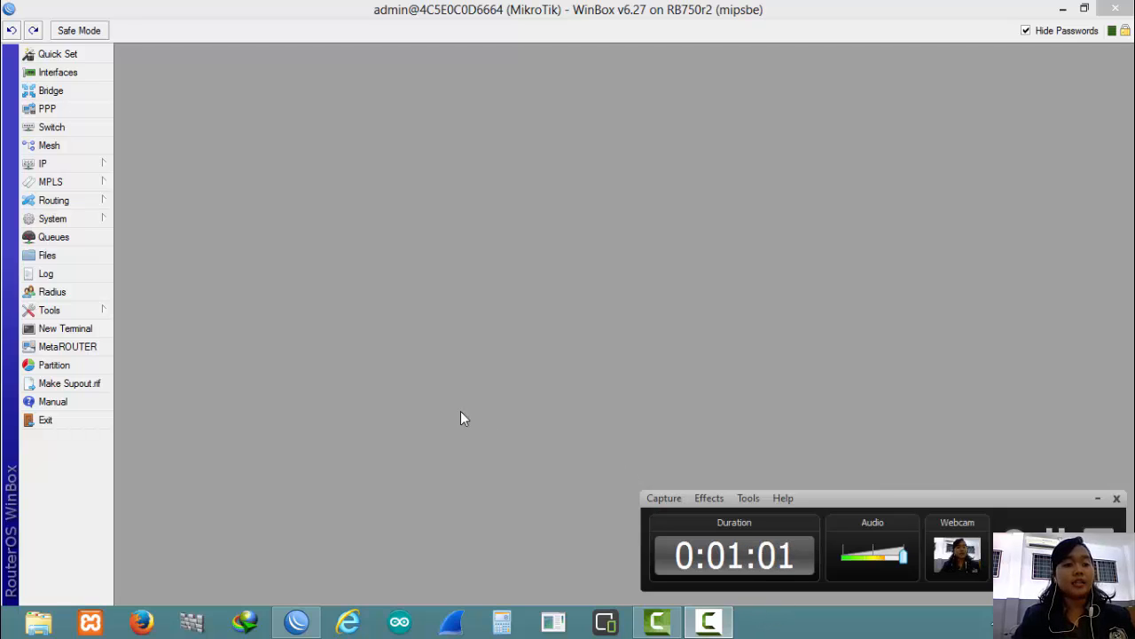
Step: Open the IP firewall and start a new filter rule with source address 192.168.1.10
click(91, 169)
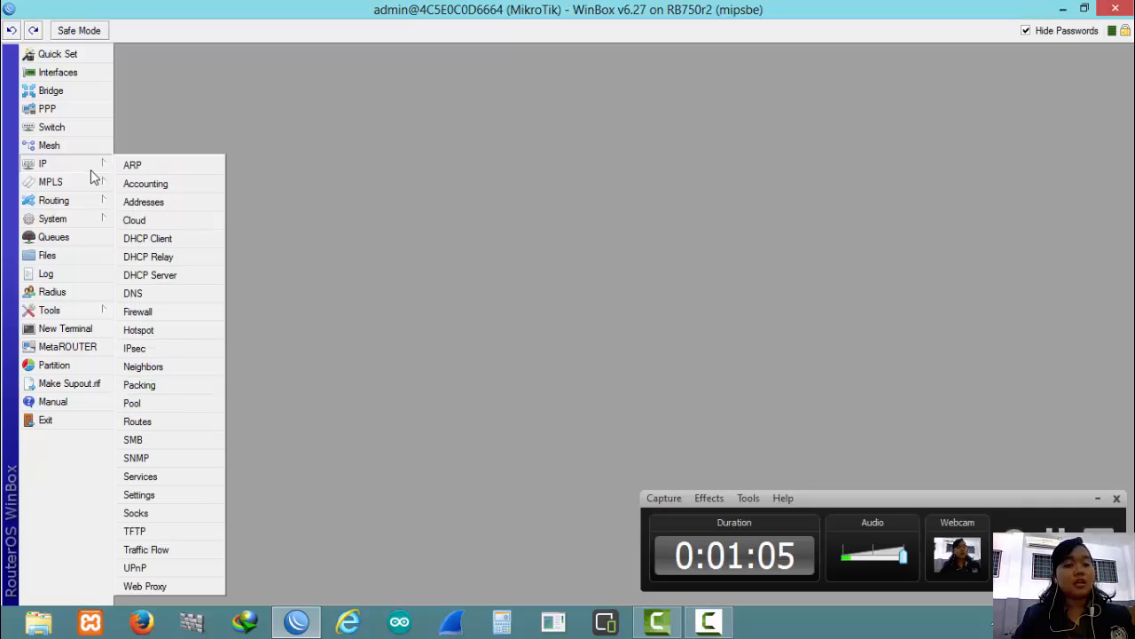
click(167, 315)
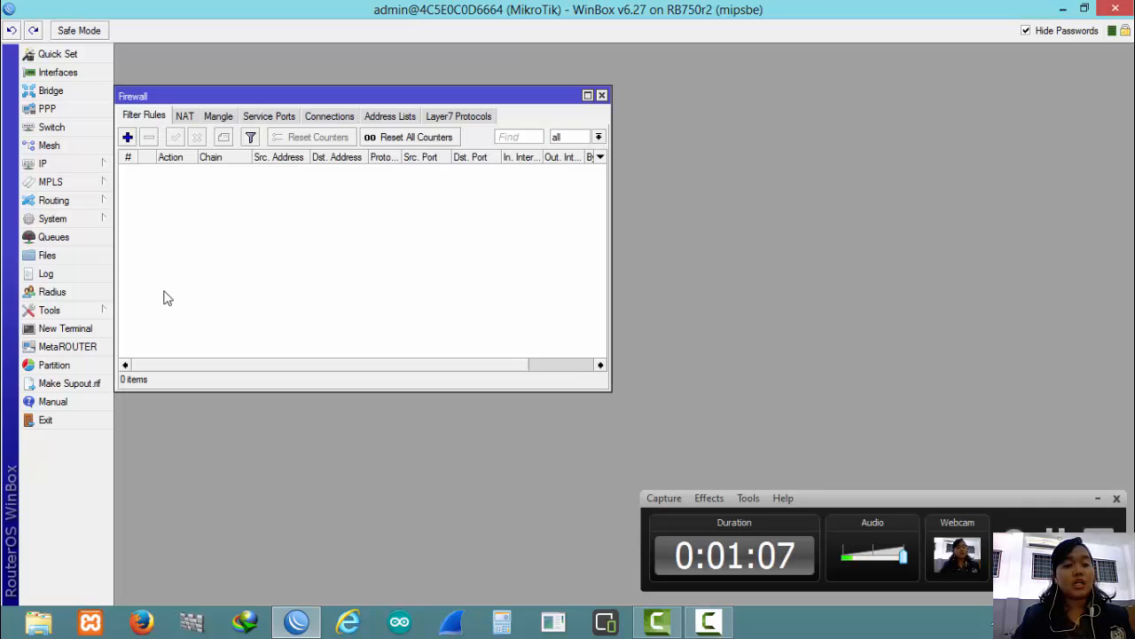
click(127, 137)
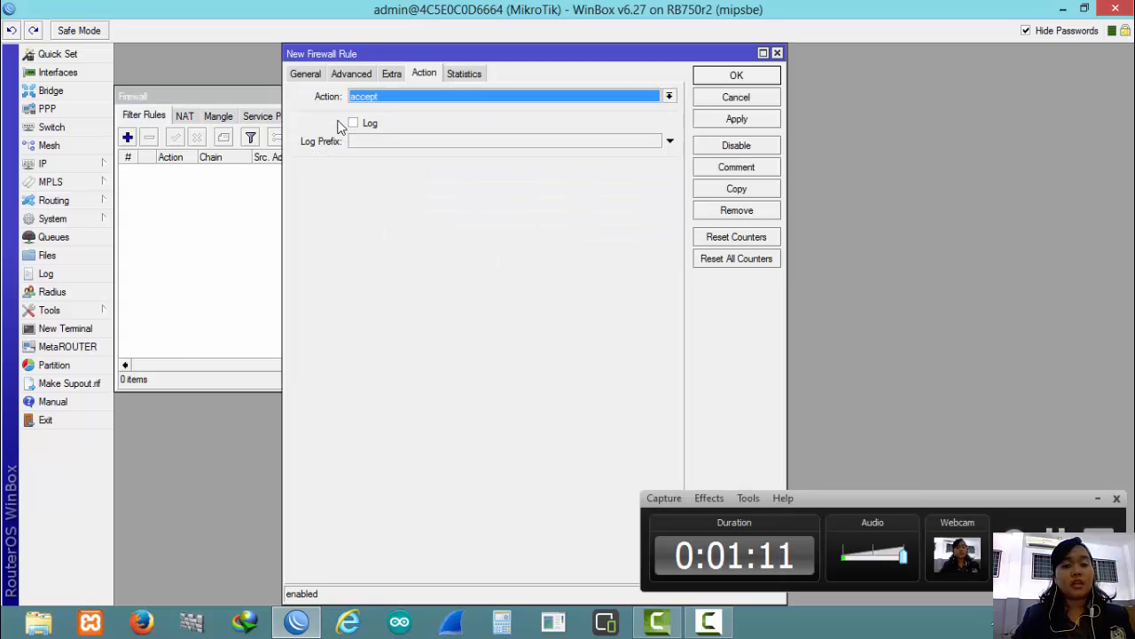
click(310, 78)
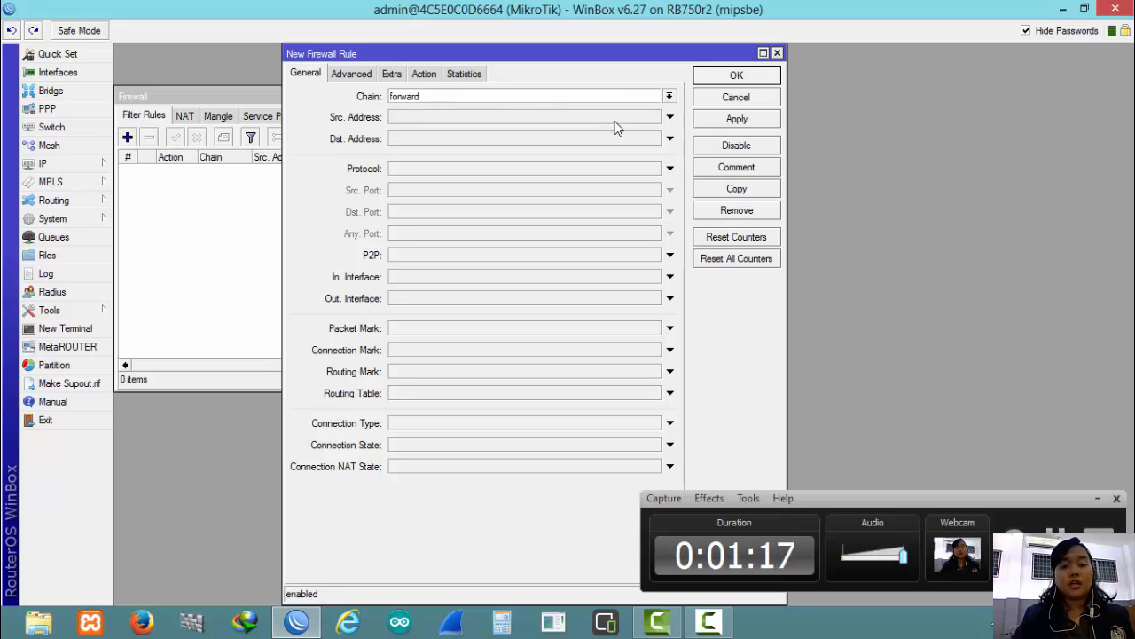
click(670, 118)
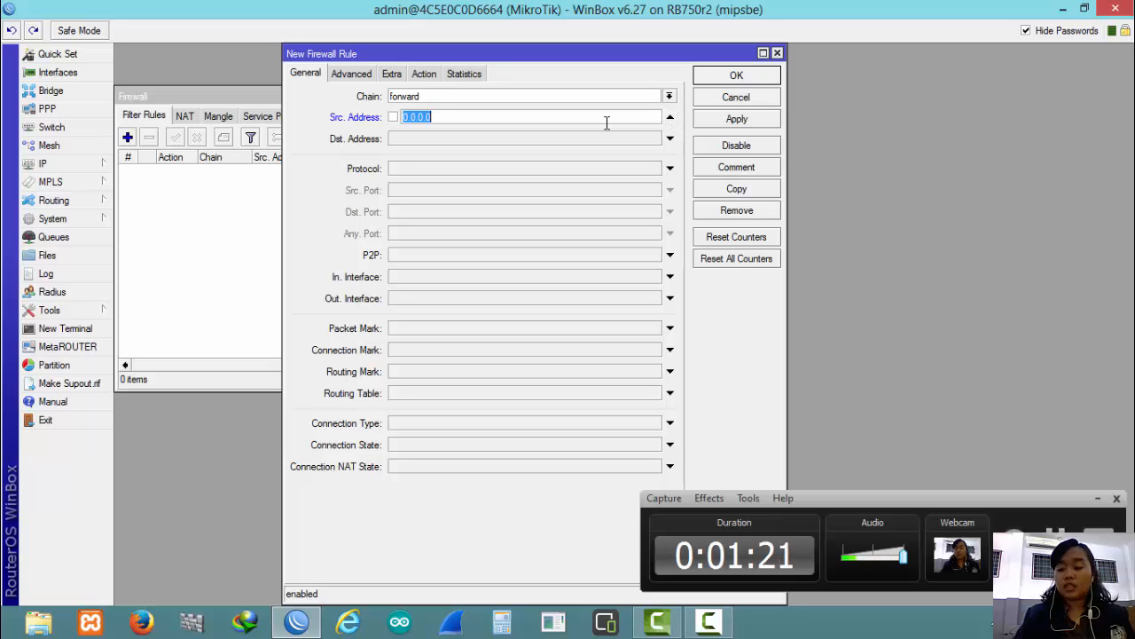
key(BackSpace)
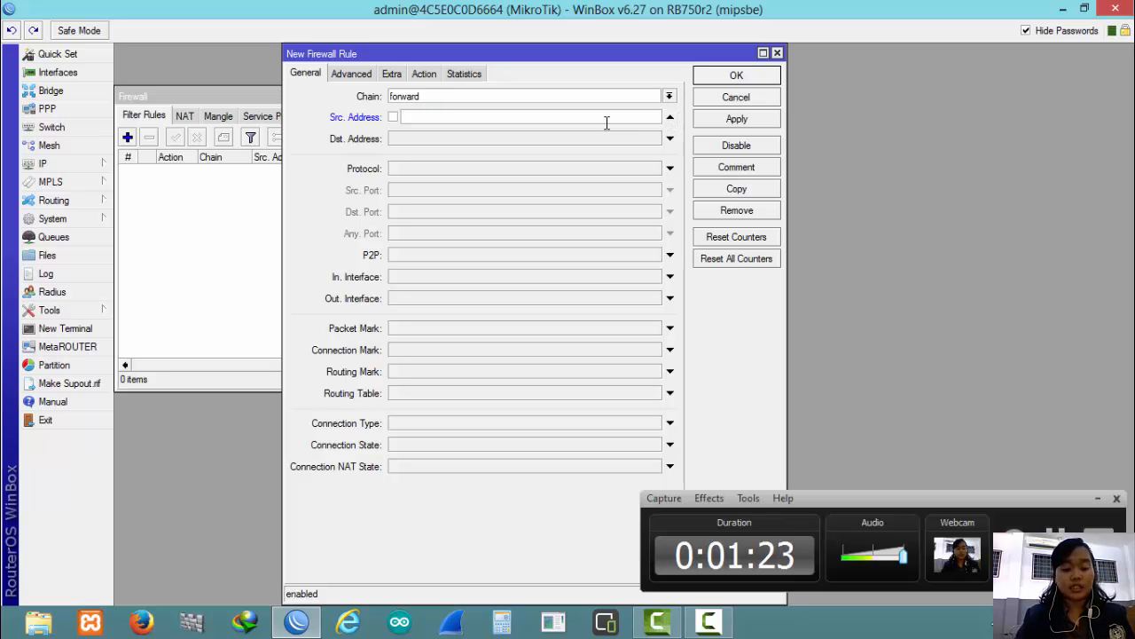
text(192.1)
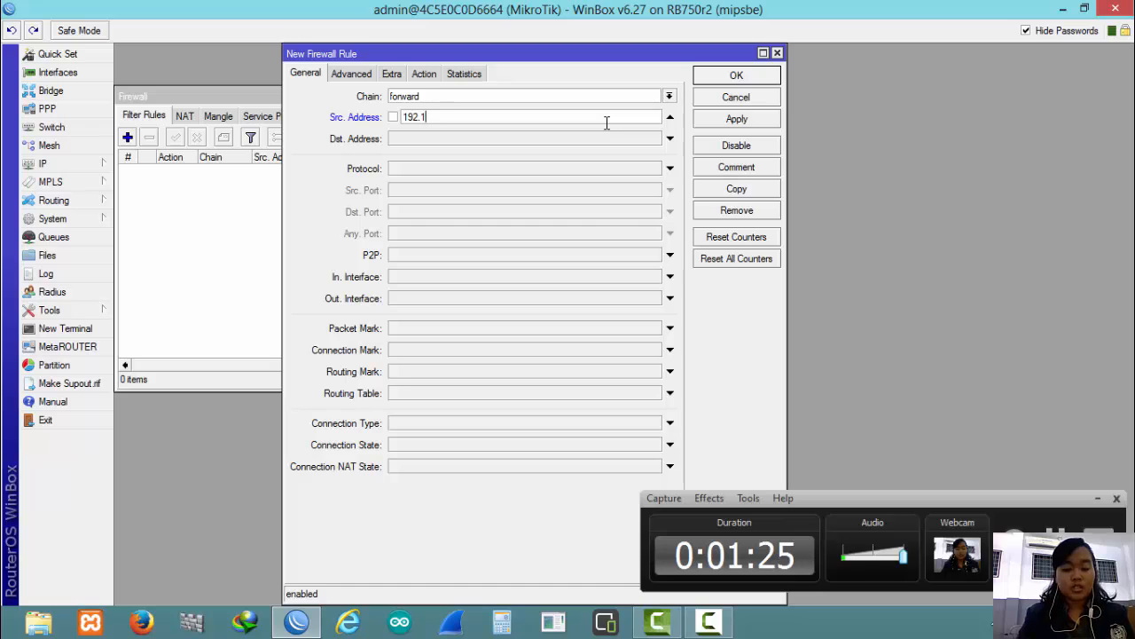
text(68.1.10)
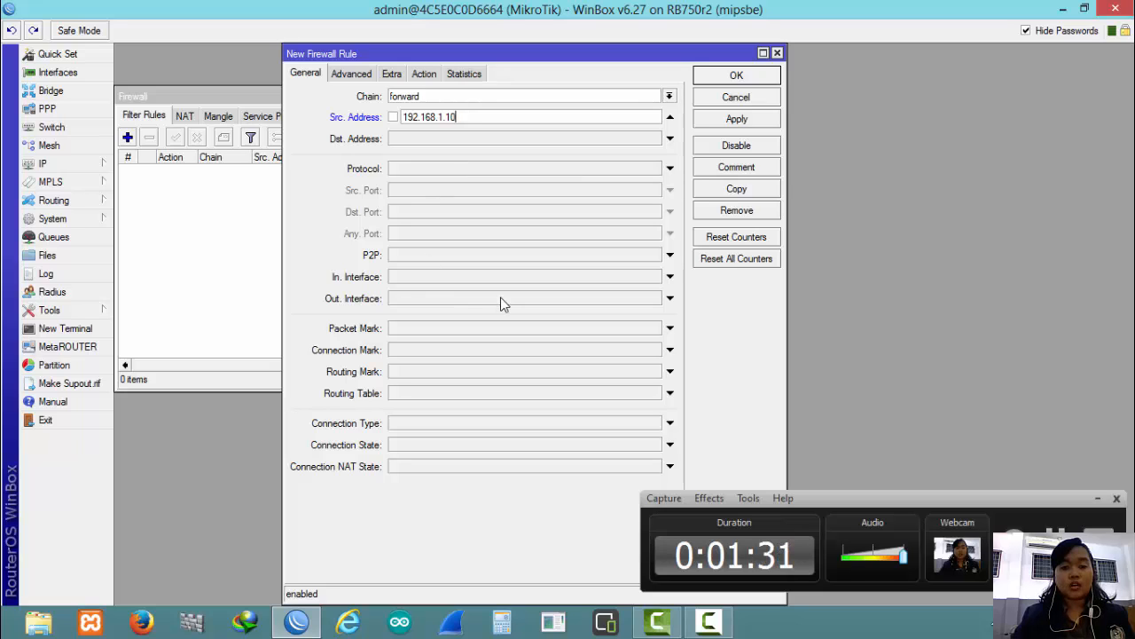
Step: Set the outgoing interface of the new firewall rule to ether2
click(670, 299)
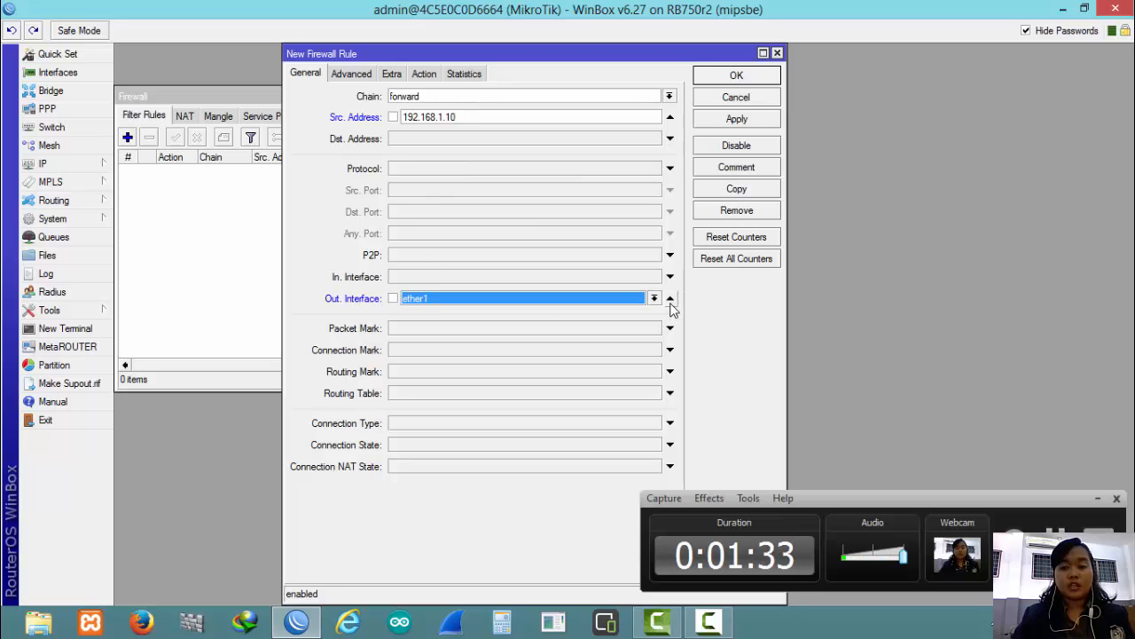
click(670, 299)
click(669, 299)
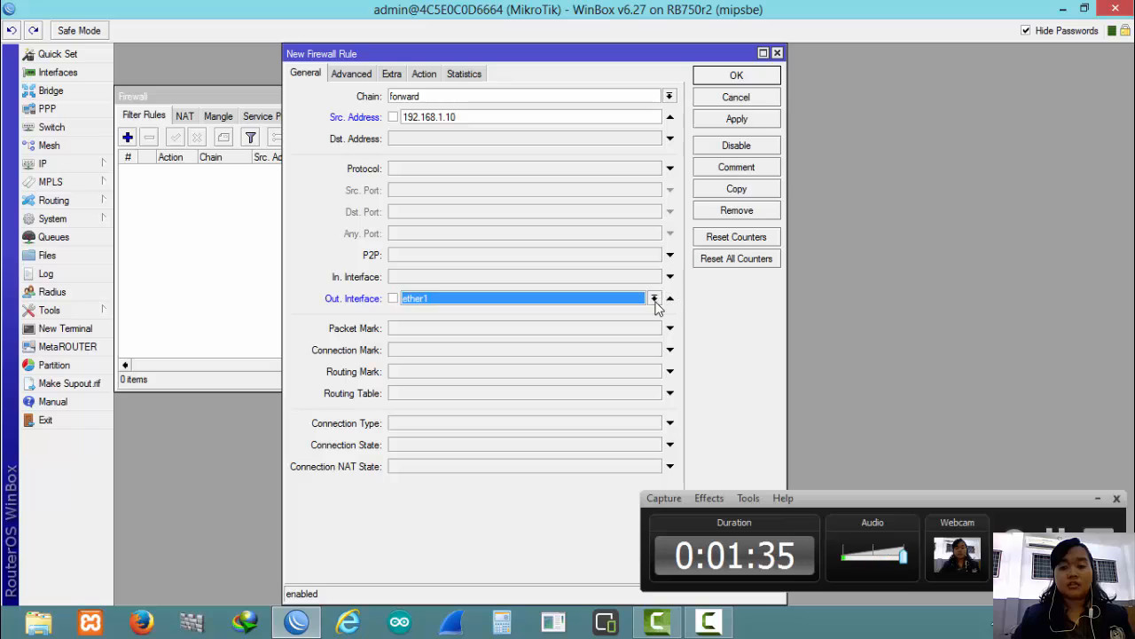
click(654, 298)
click(559, 364)
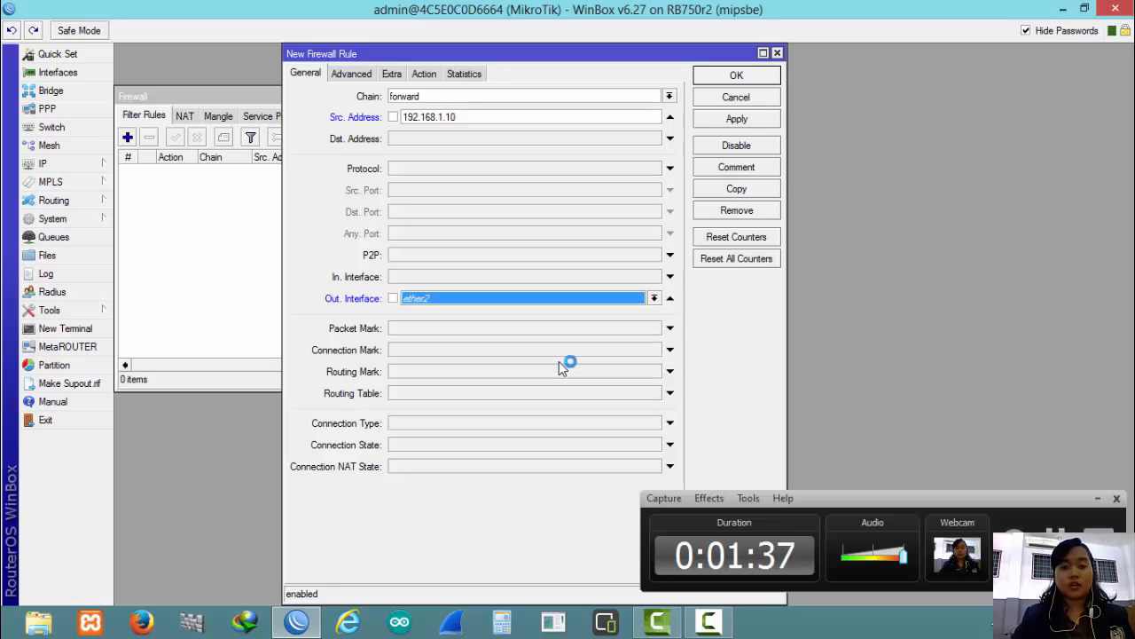
Step: Set the rule's action to drop, then apply and save the rule
click(424, 74)
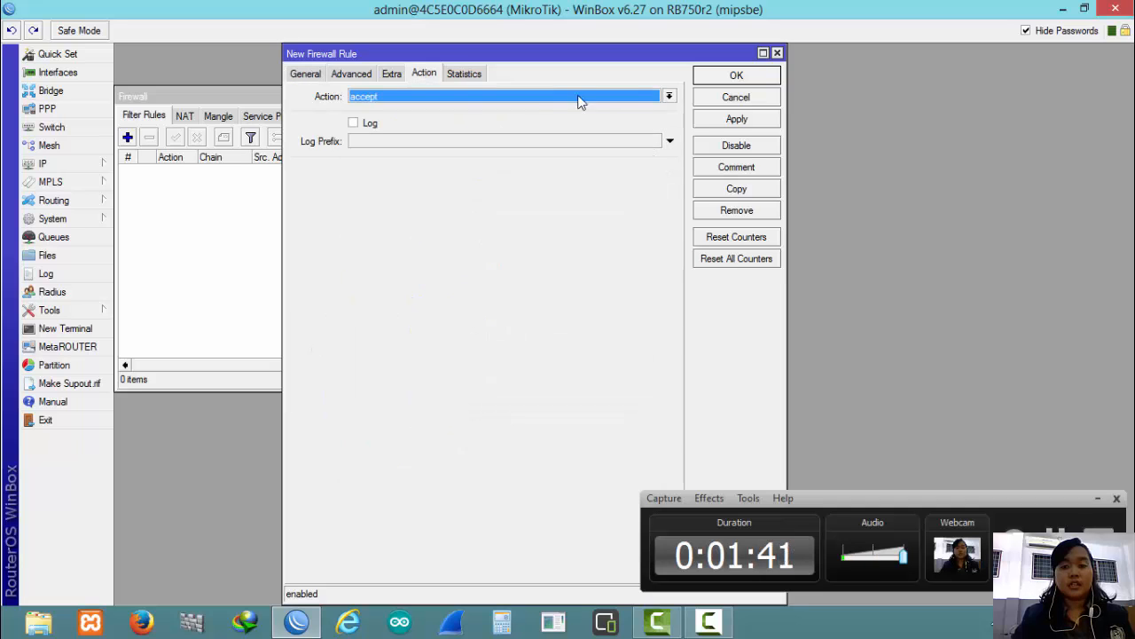
click(670, 96)
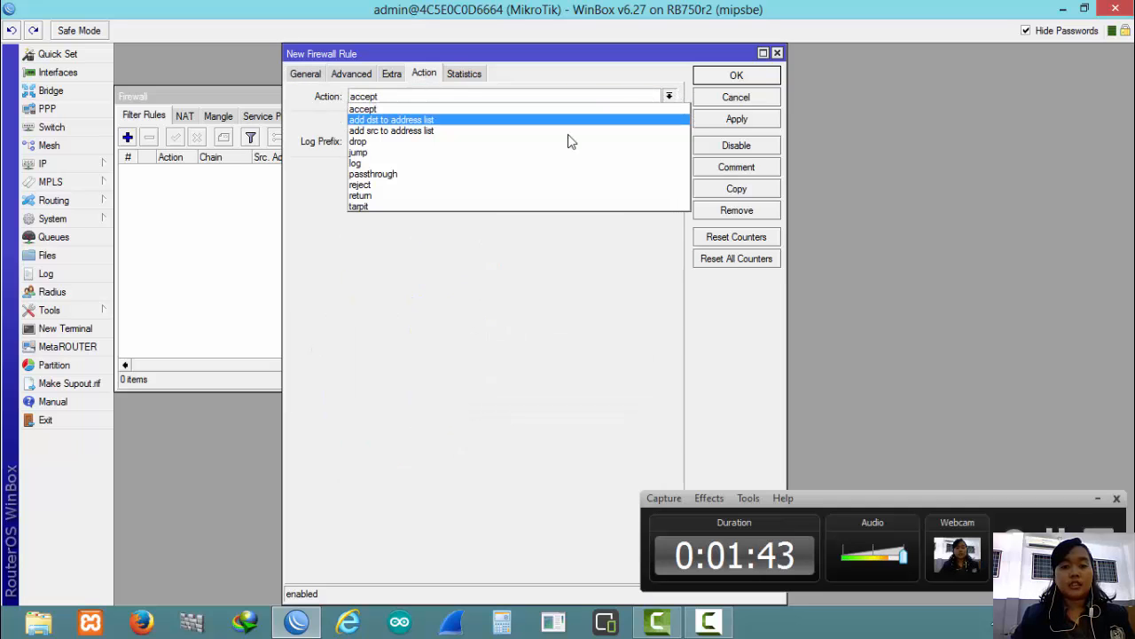
click(540, 142)
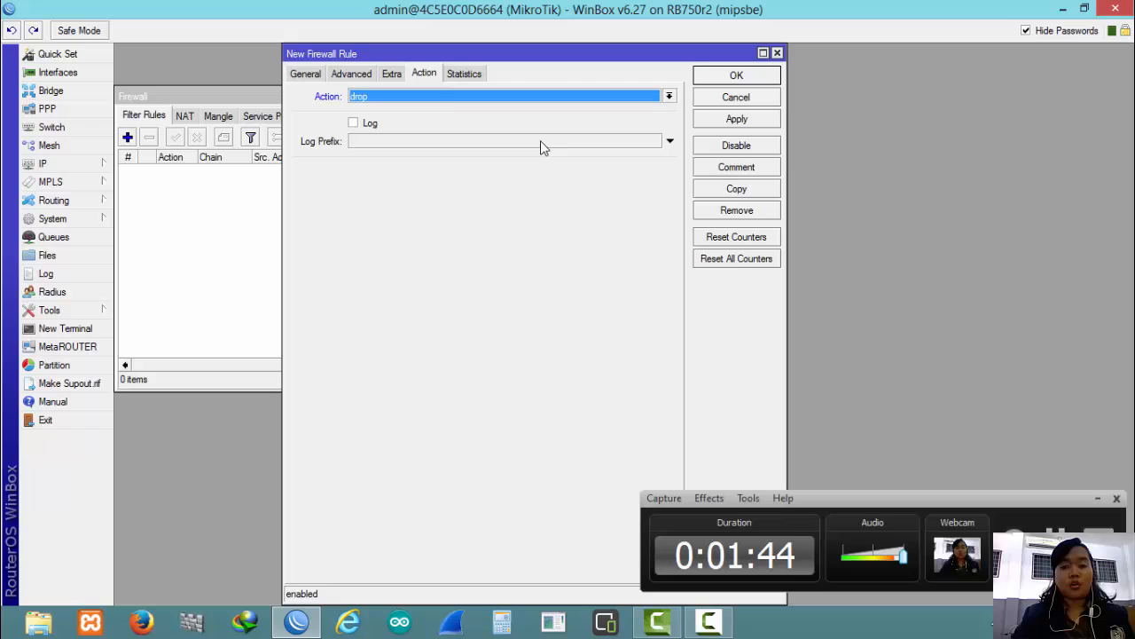
click(719, 120)
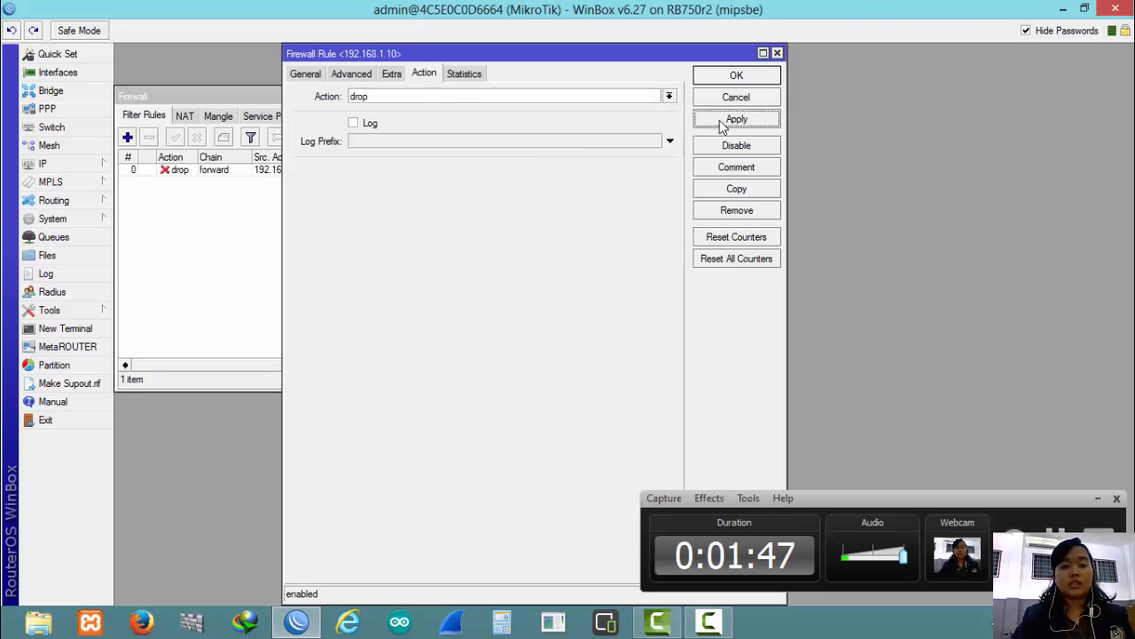
click(743, 75)
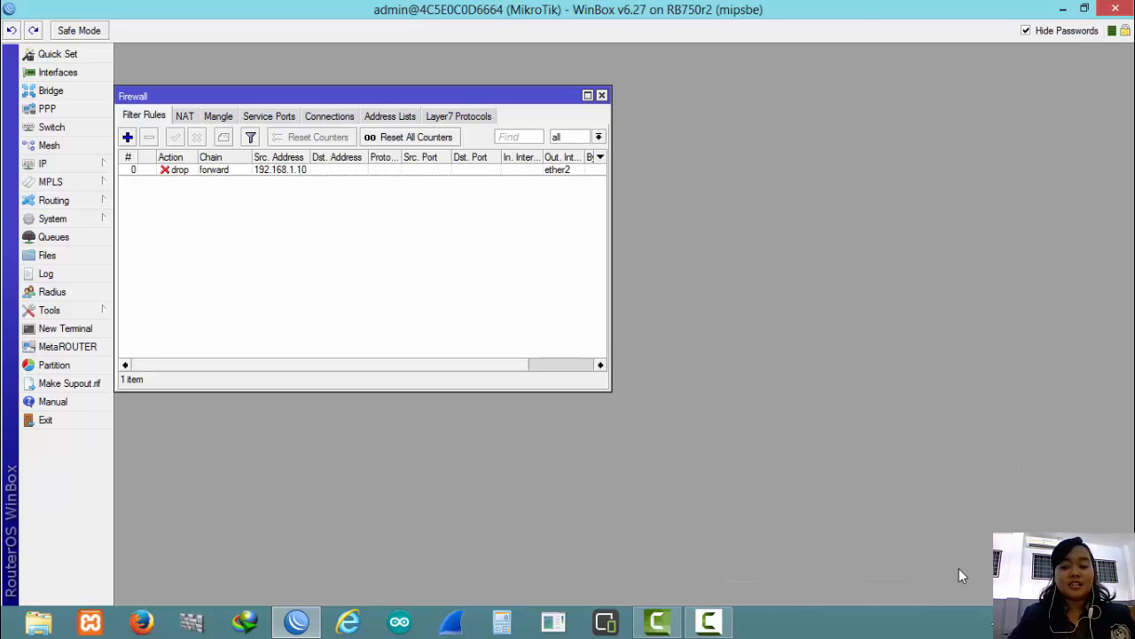
click(711, 627)
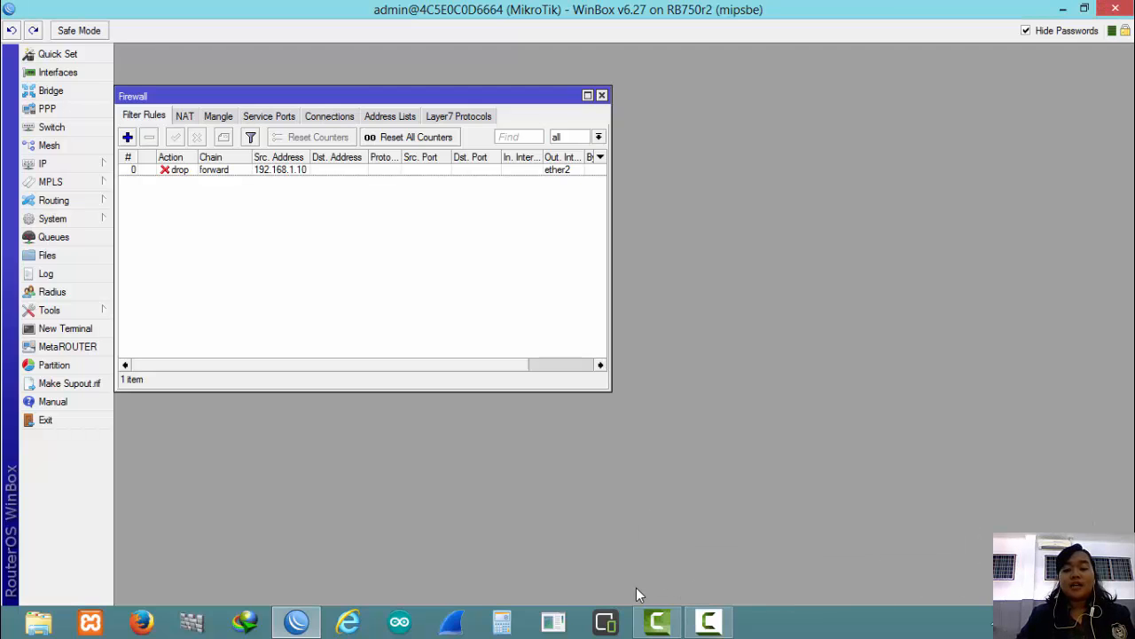
click(705, 621)
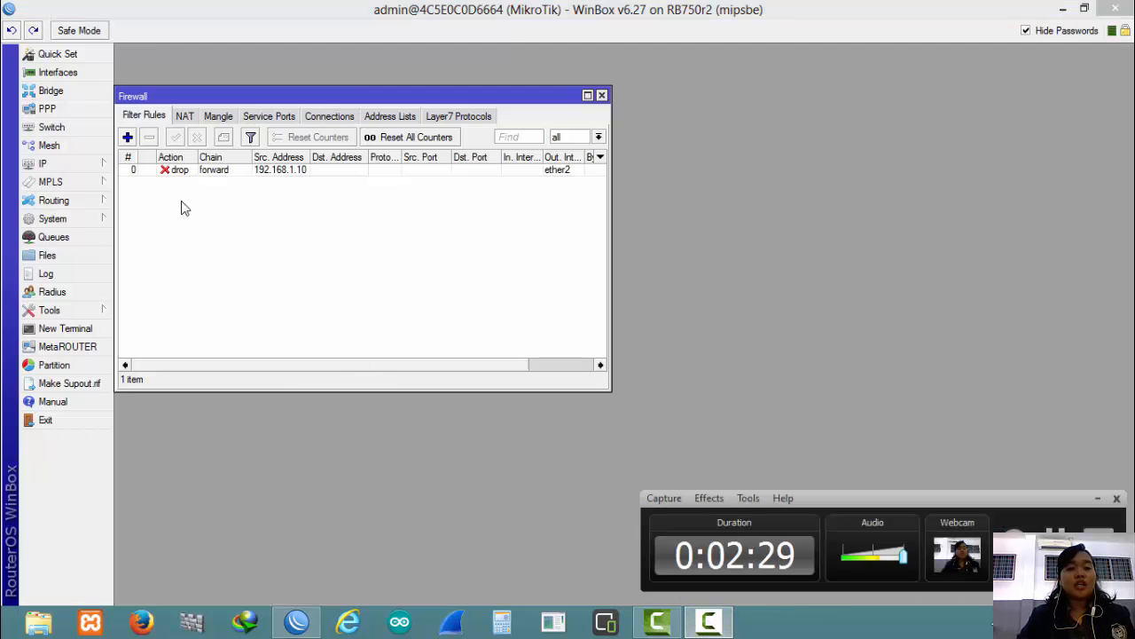
Step: Start a second firewall filter rule with ether2 as its outgoing interface
click(128, 138)
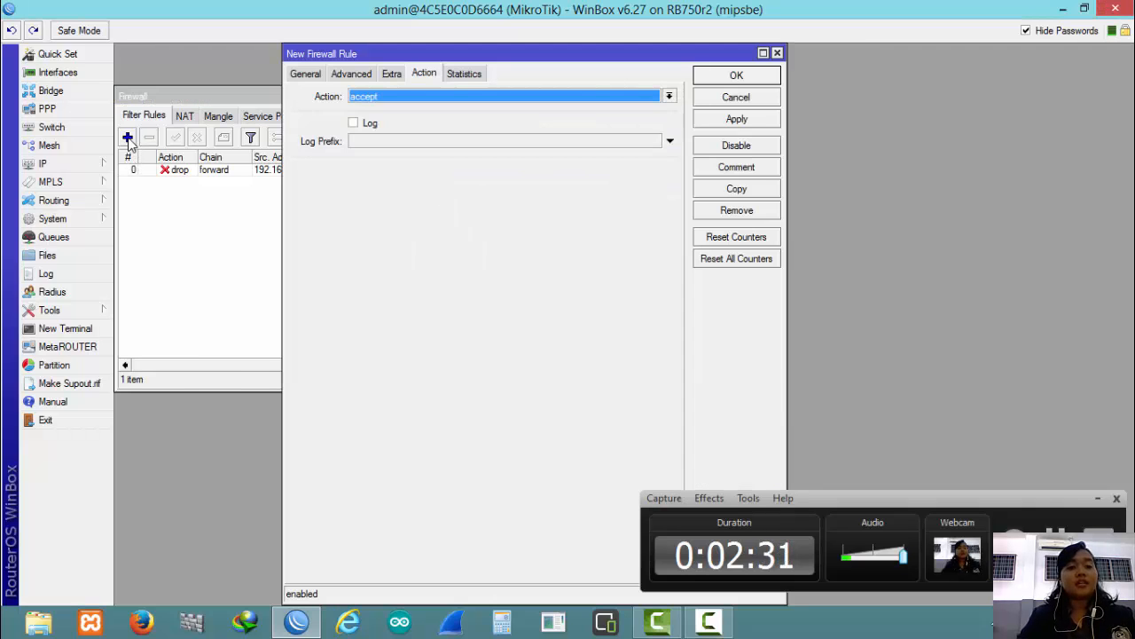
click(303, 75)
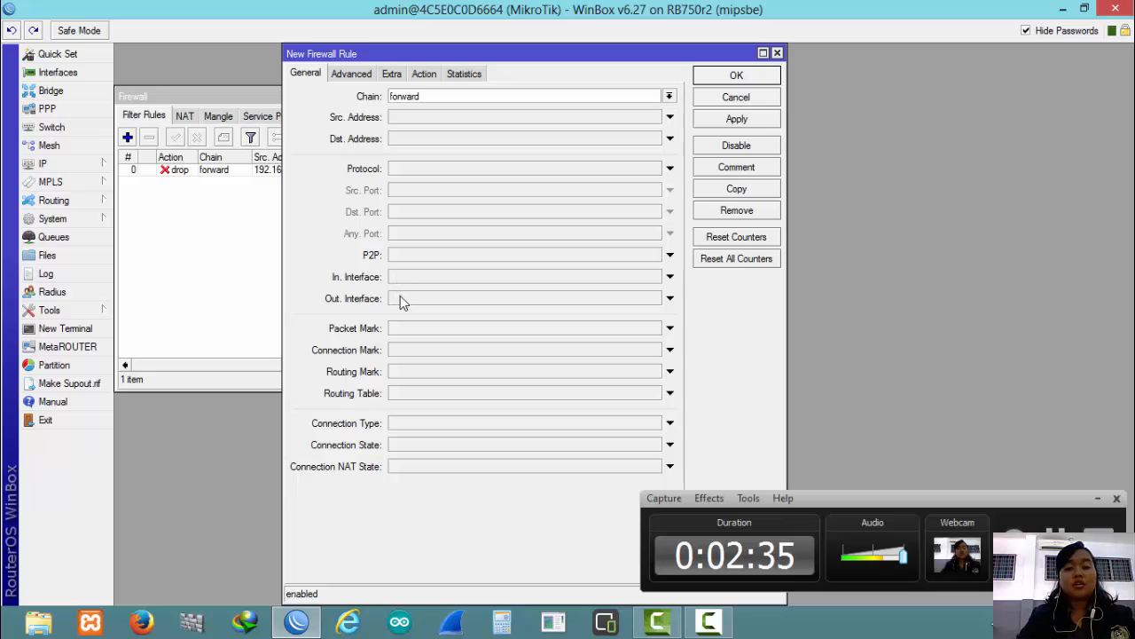
click(671, 299)
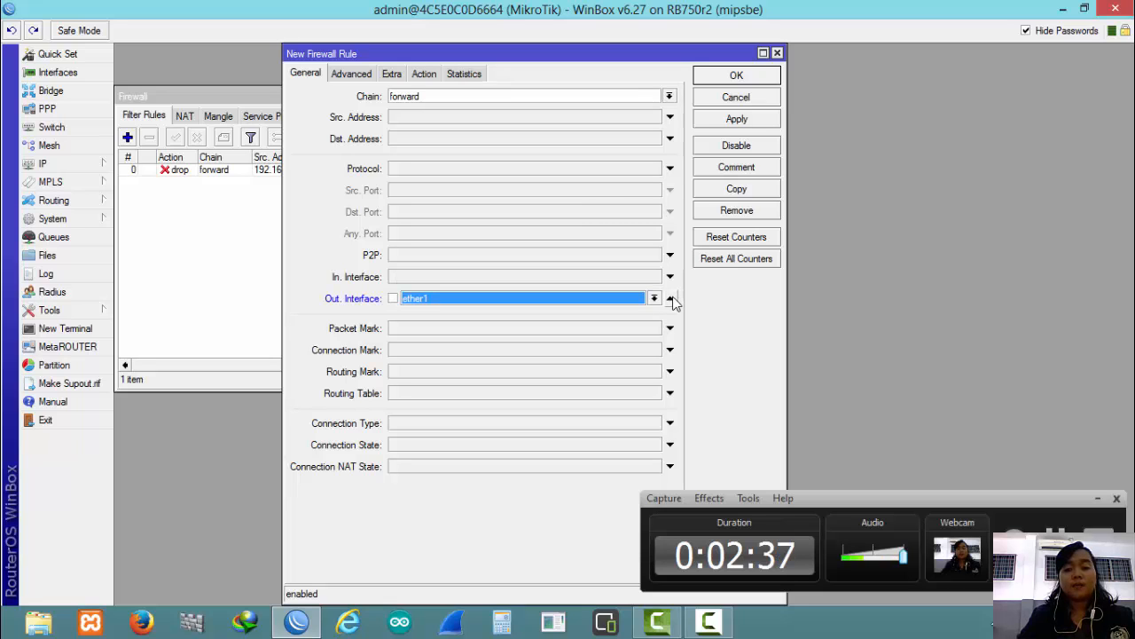
click(654, 298)
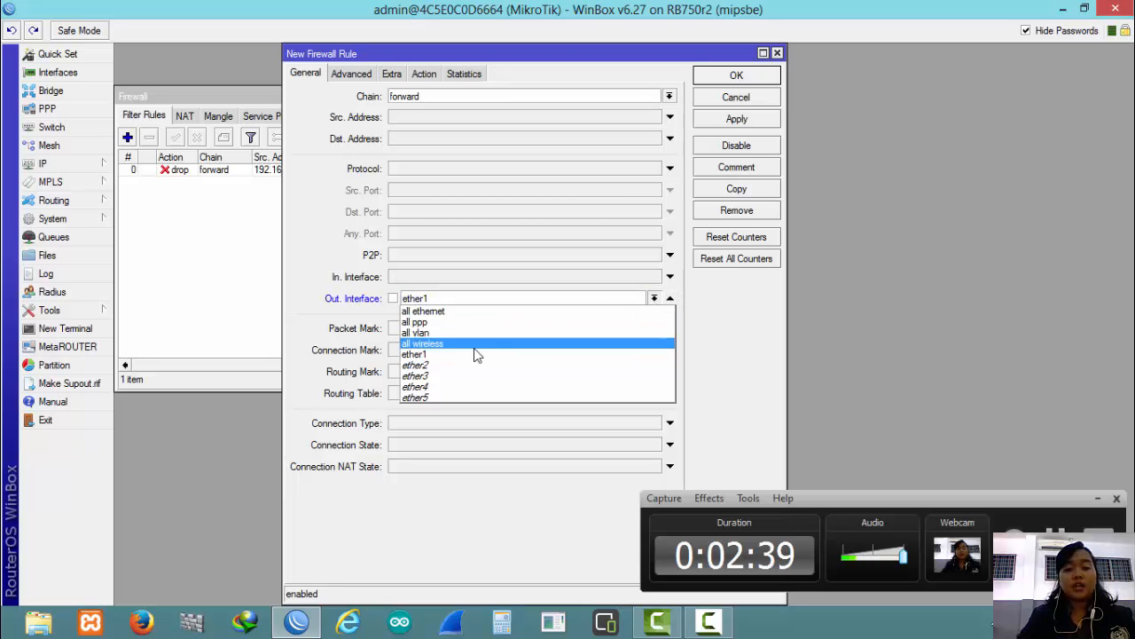
click(450, 365)
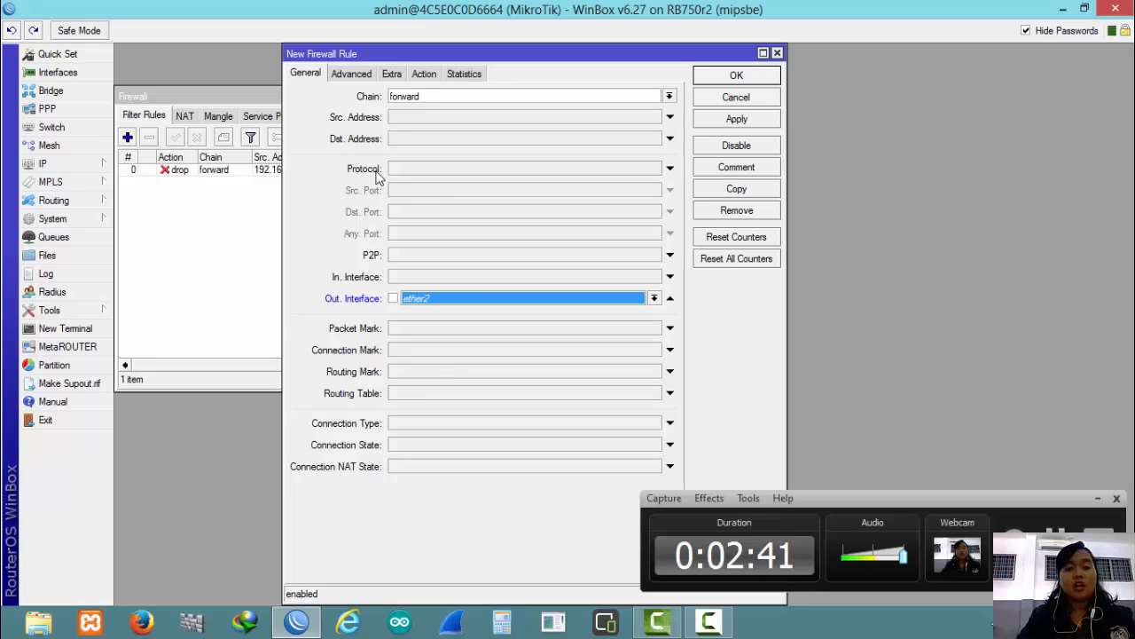
Step: Set the new firewall rule's source MAC address to 00:0C:29:5F:DA:21
click(363, 74)
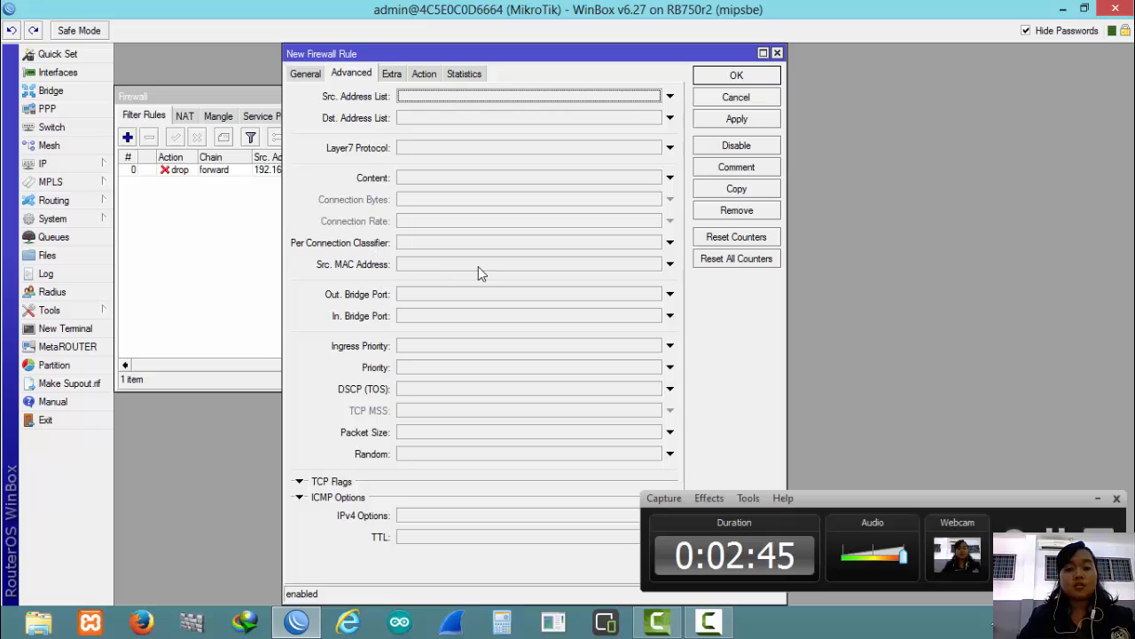
click(670, 266)
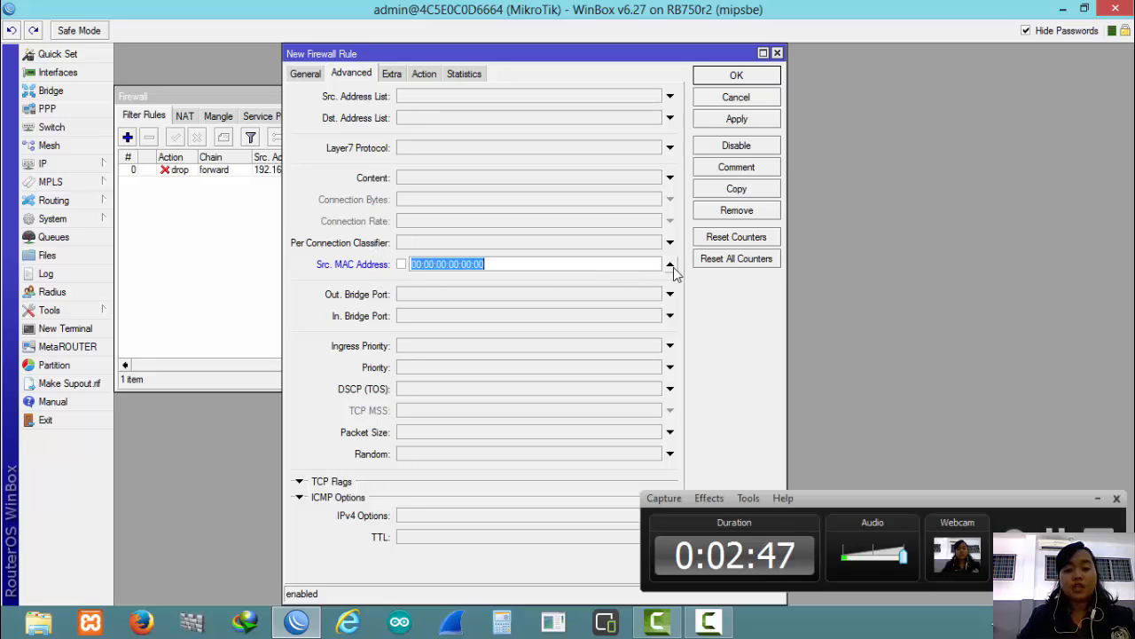
key(BackSpace)
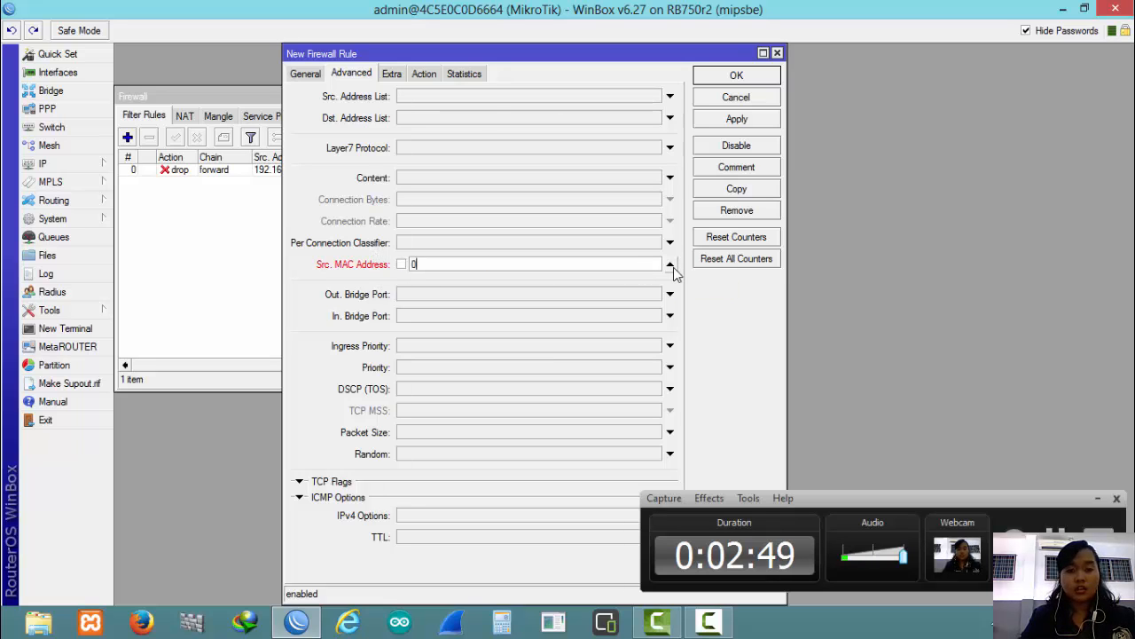
text(00:)
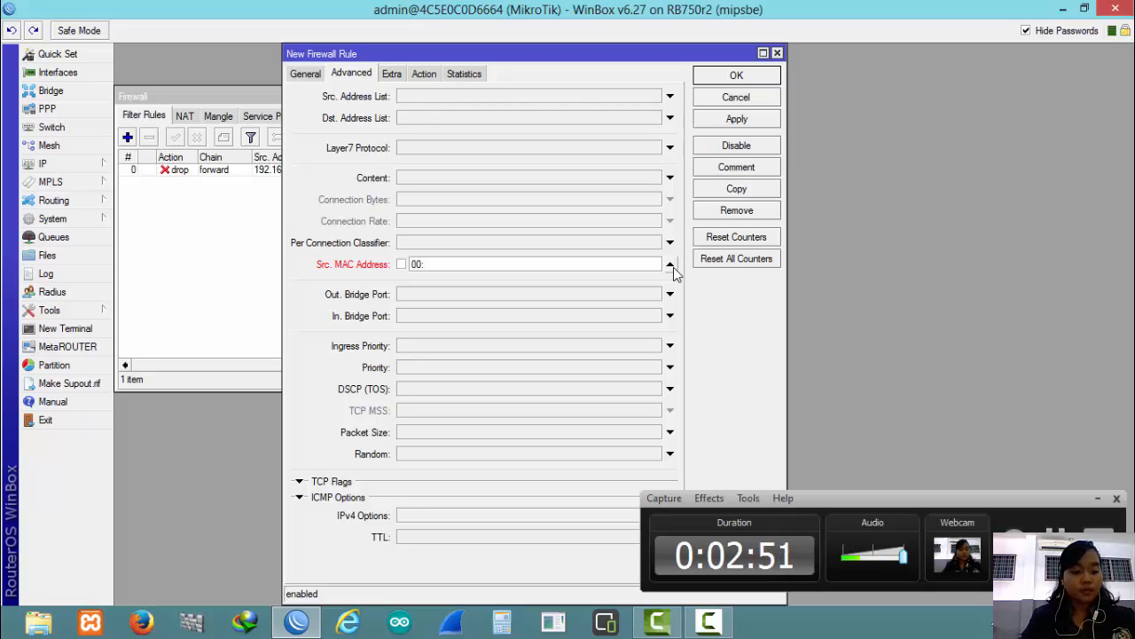
text(0)
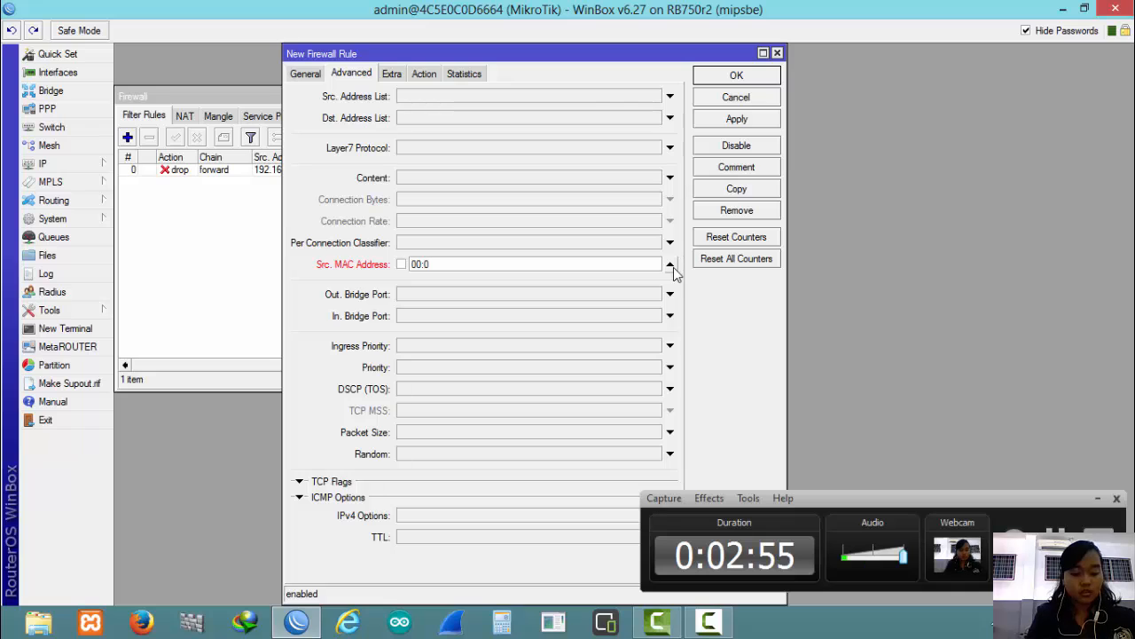
text(C:)
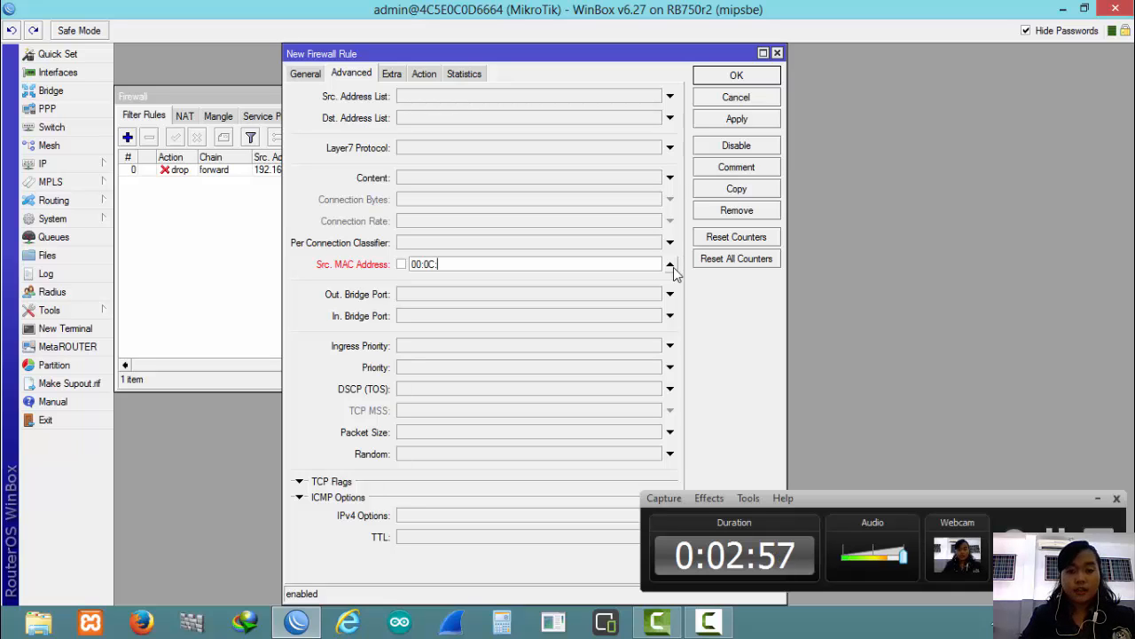
text(29:)
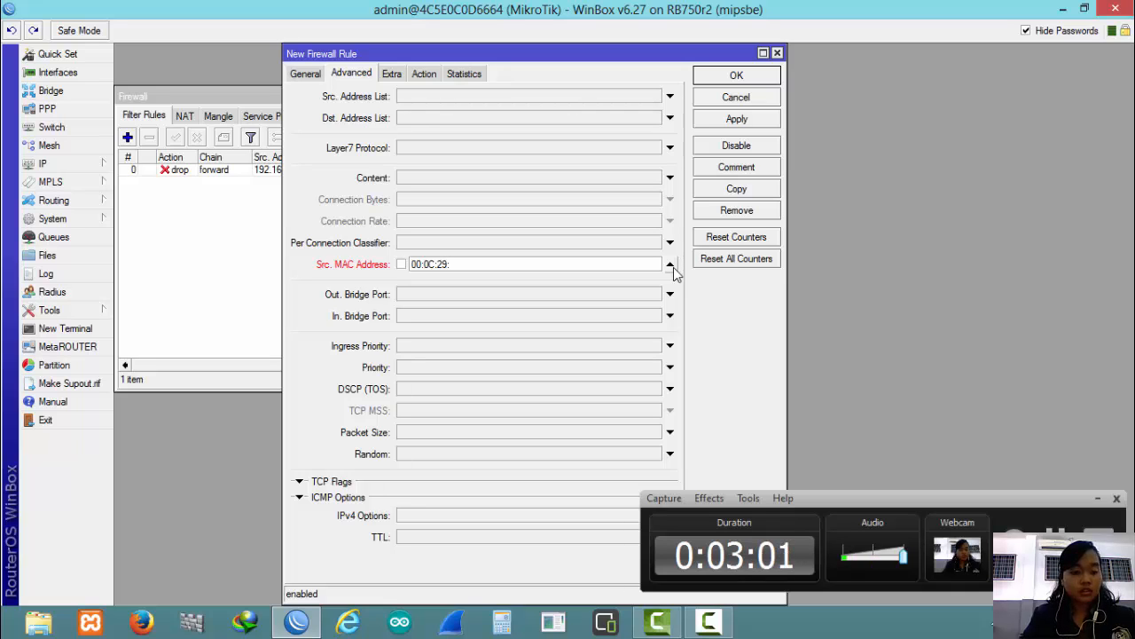
text(5F)
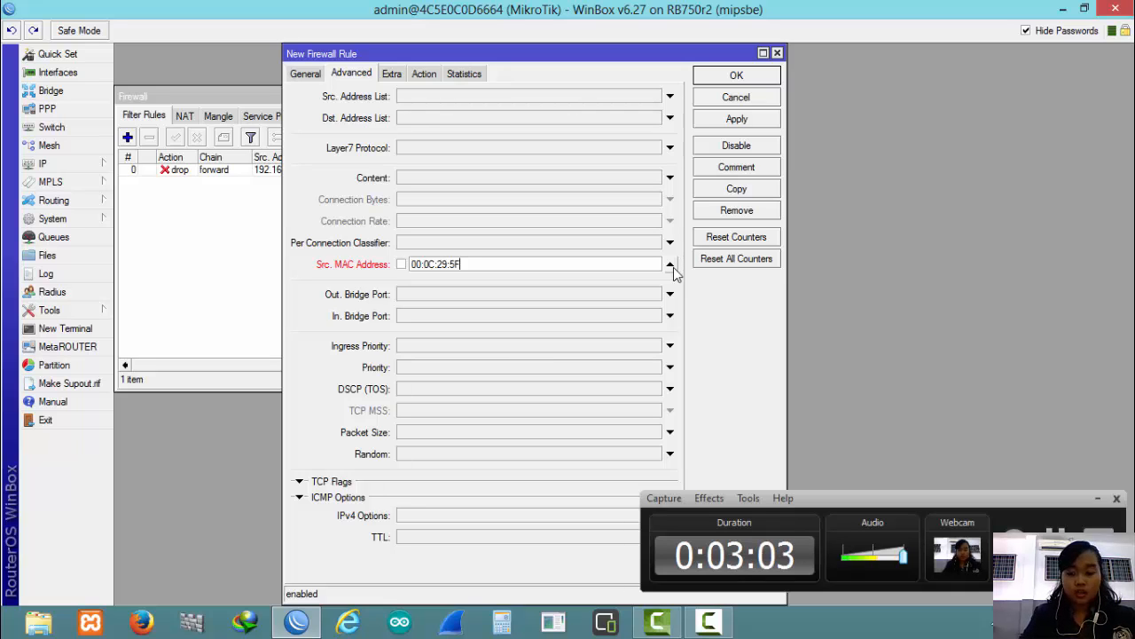
text(:D)
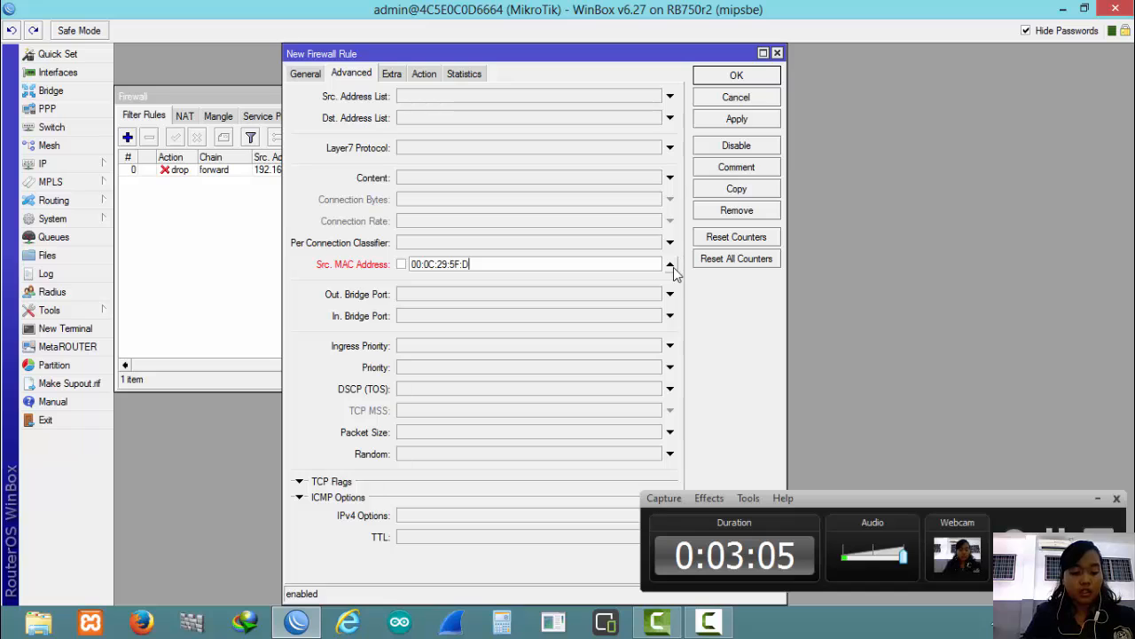
text(A:)
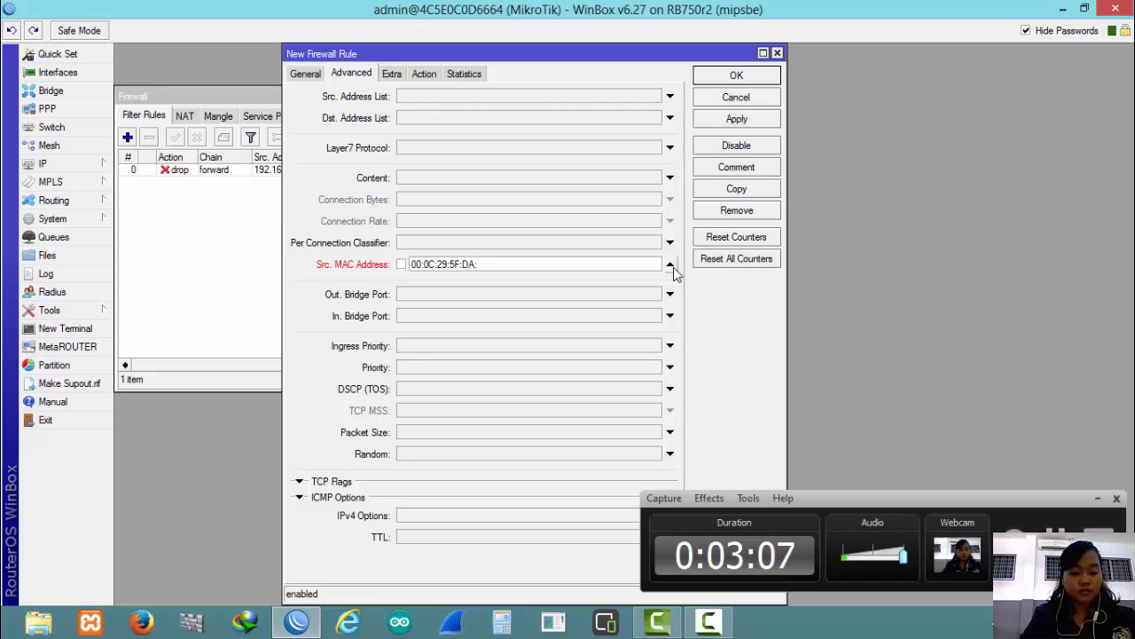
text(21)
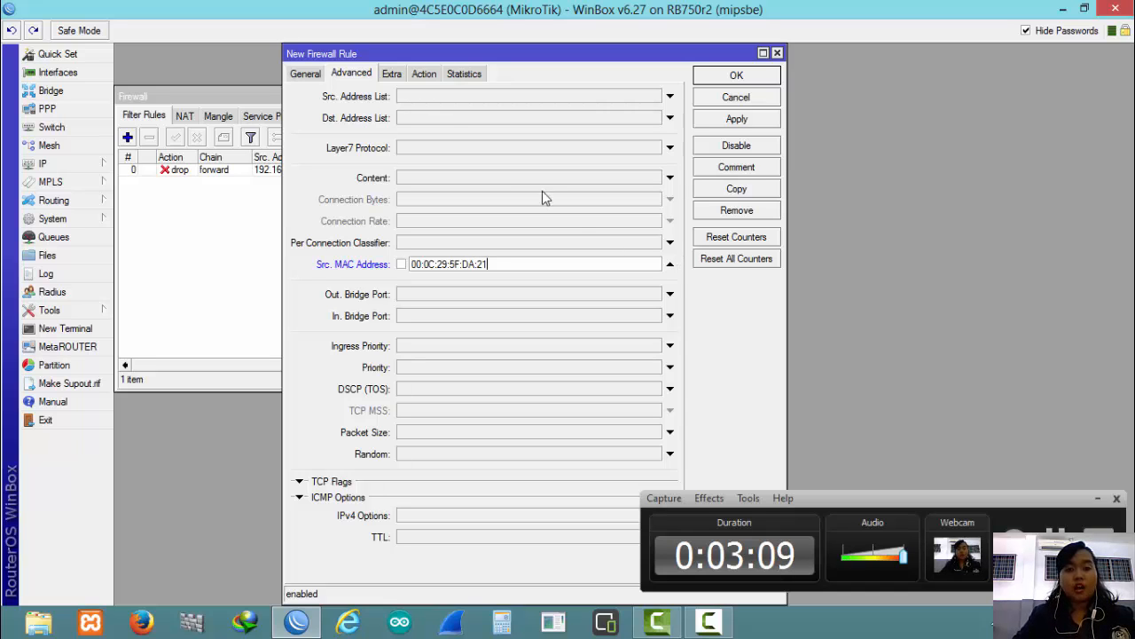
Step: Set the MAC-based rule's action to drop, then apply and save the rule
click(424, 74)
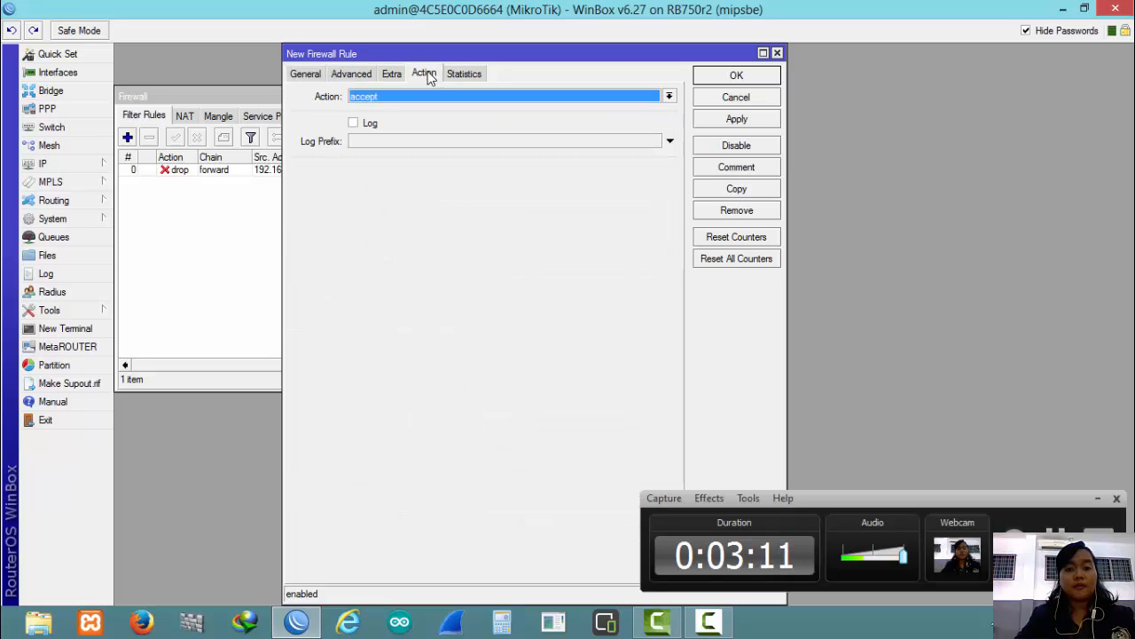
click(670, 95)
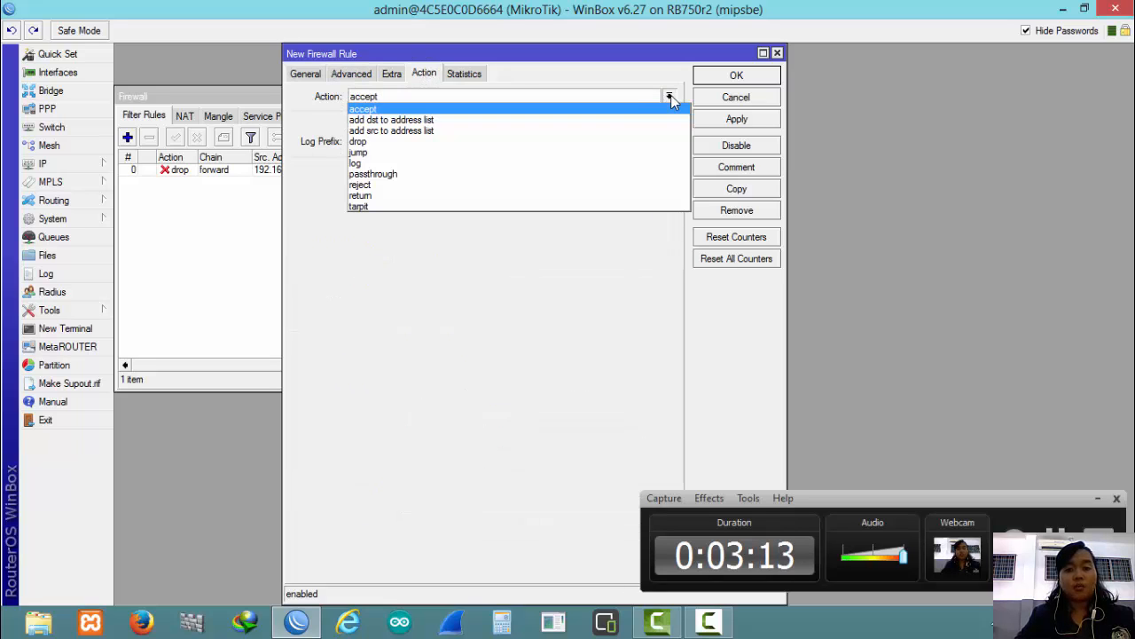
click(547, 143)
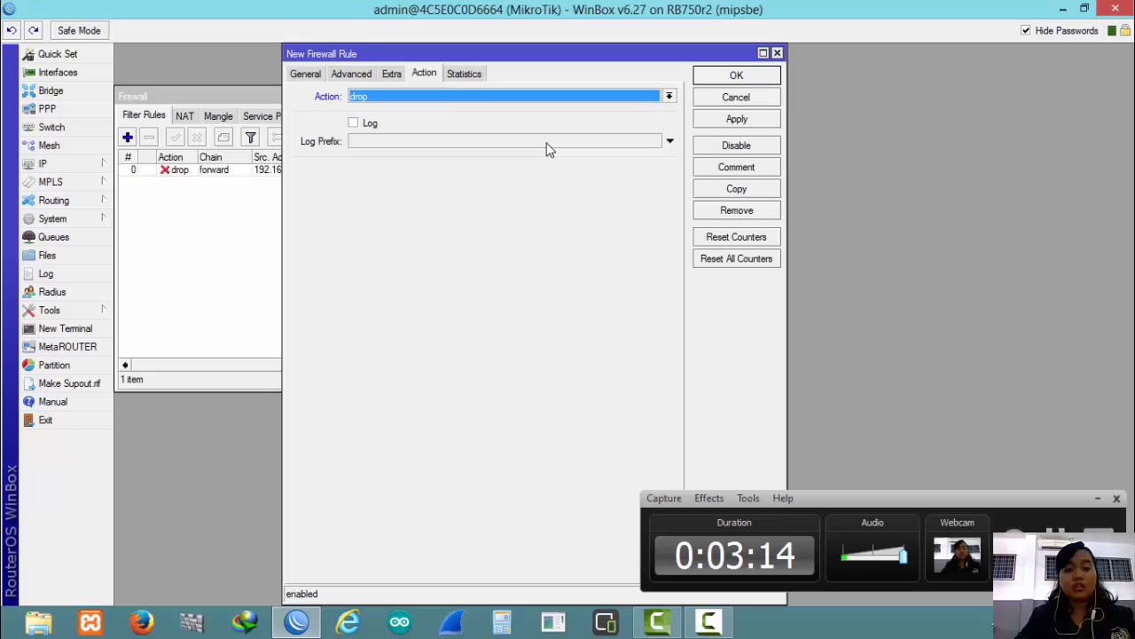
click(718, 123)
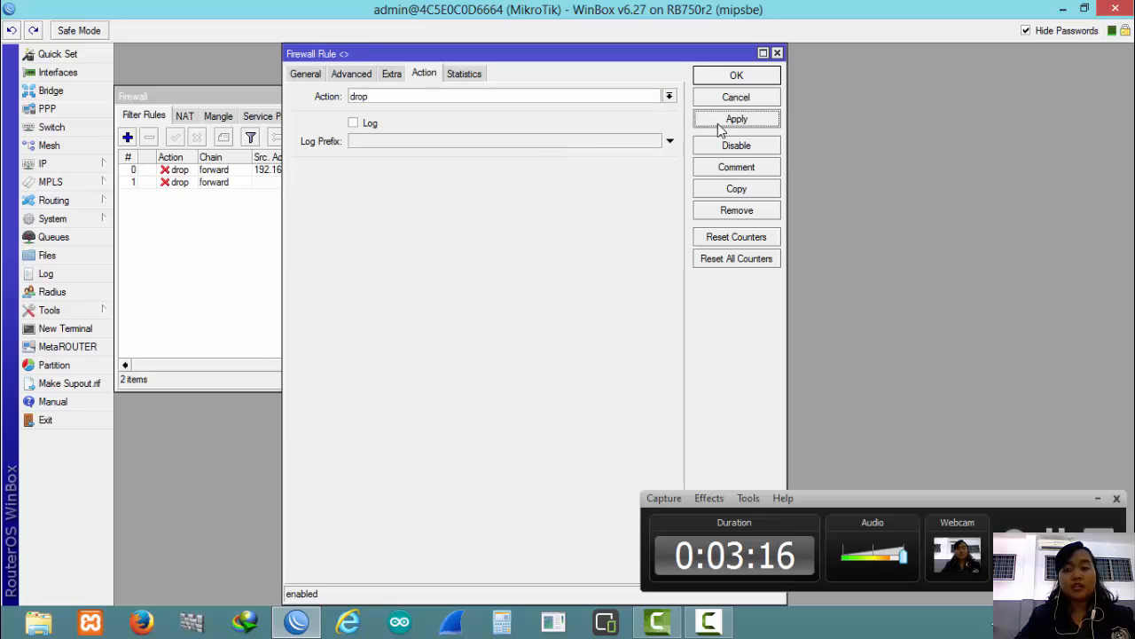
click(769, 77)
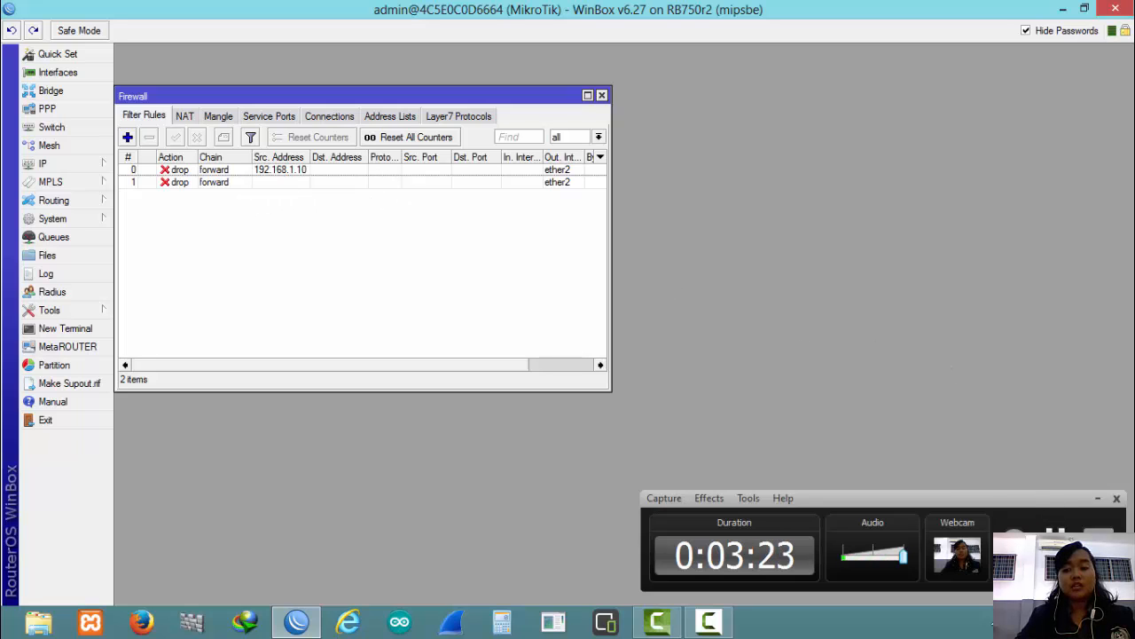
click(1098, 498)
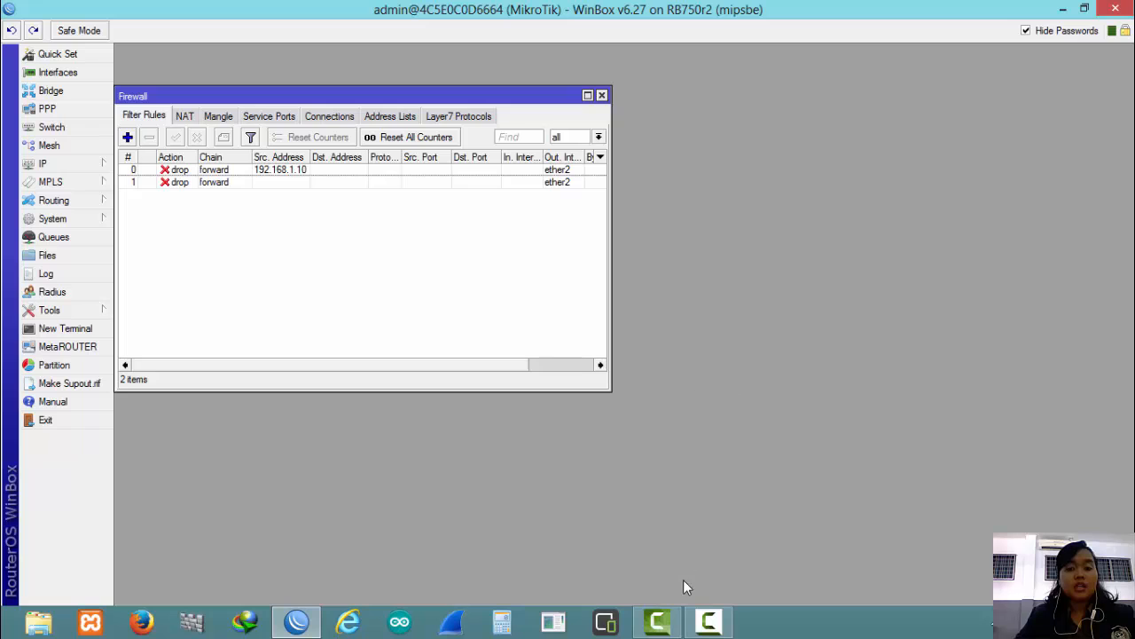
click(709, 621)
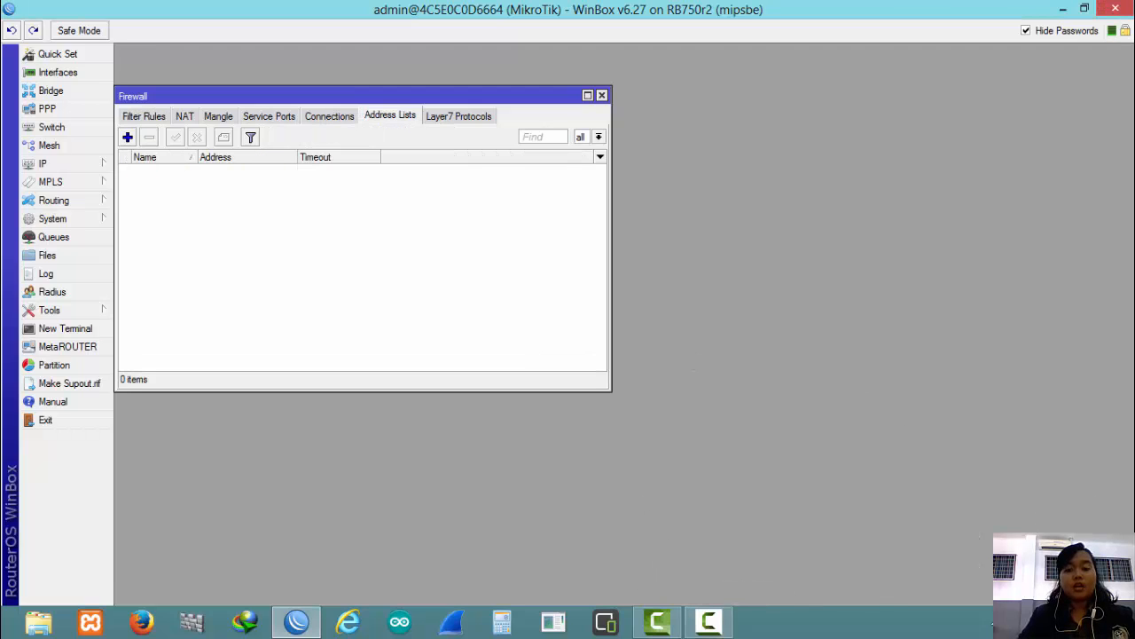
click(707, 621)
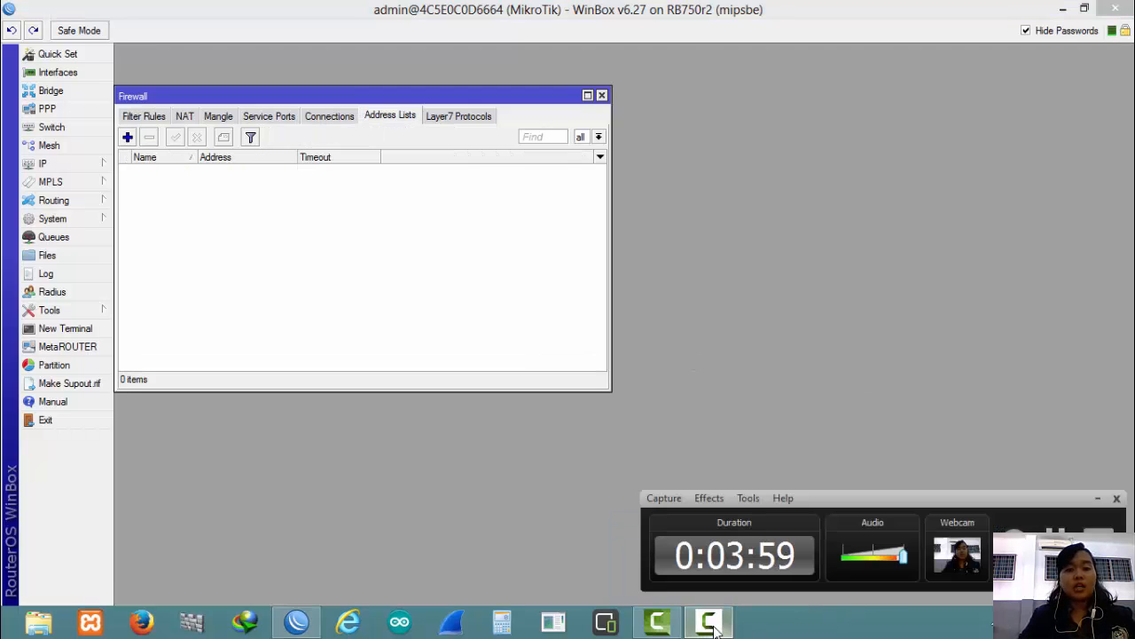
Step: Start a new firewall address list entry named CLIENT NO INTERNET
click(152, 116)
click(390, 116)
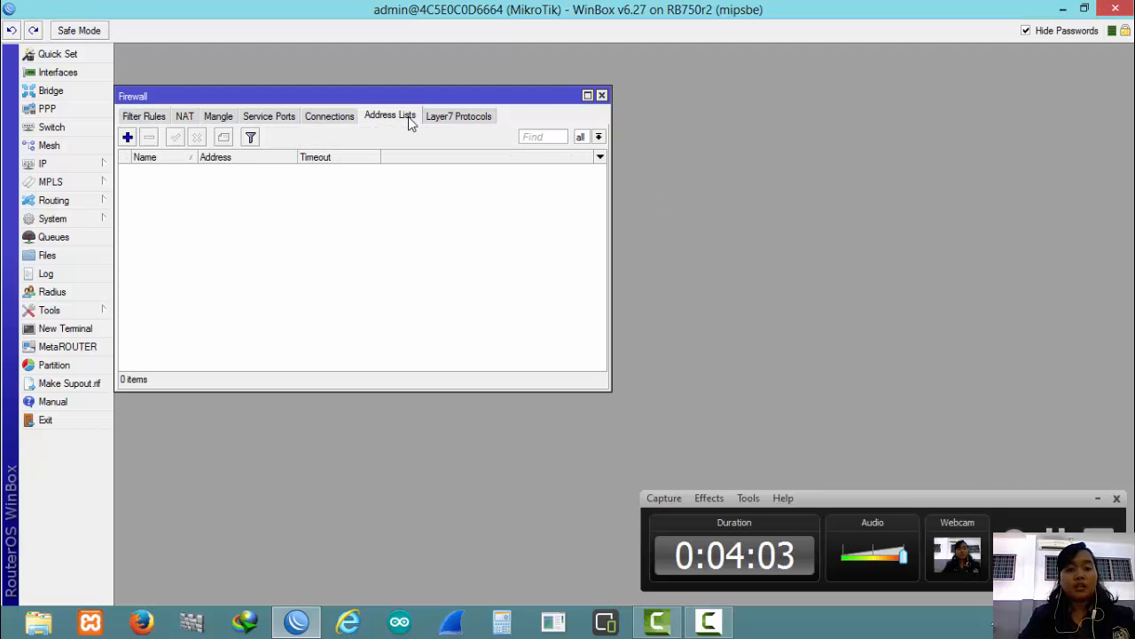
click(128, 138)
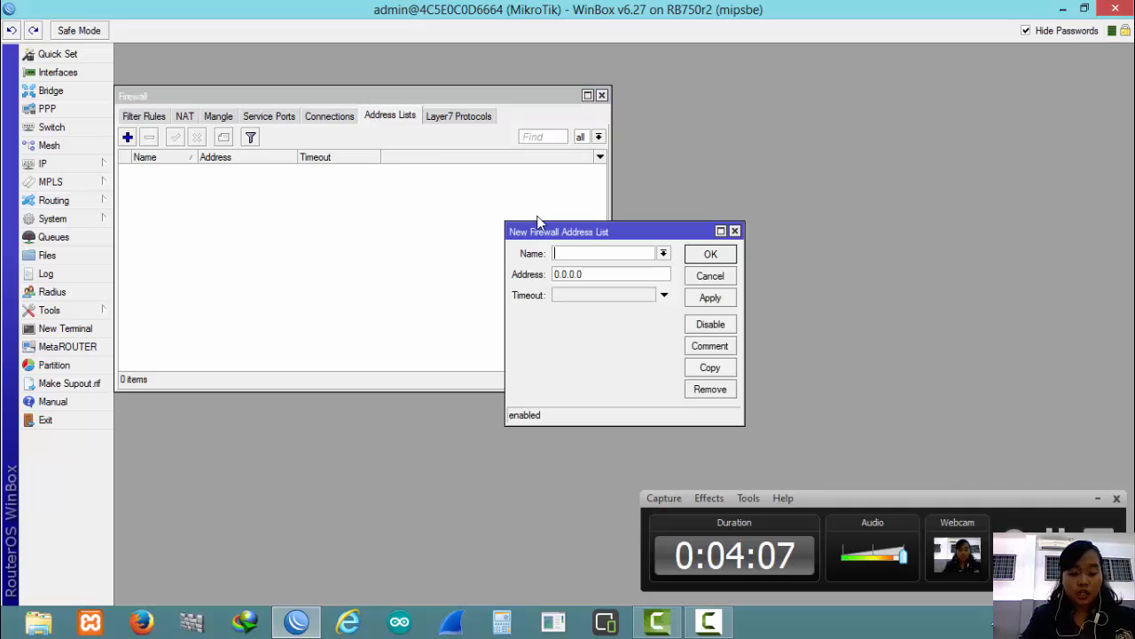
text(CLIENT)
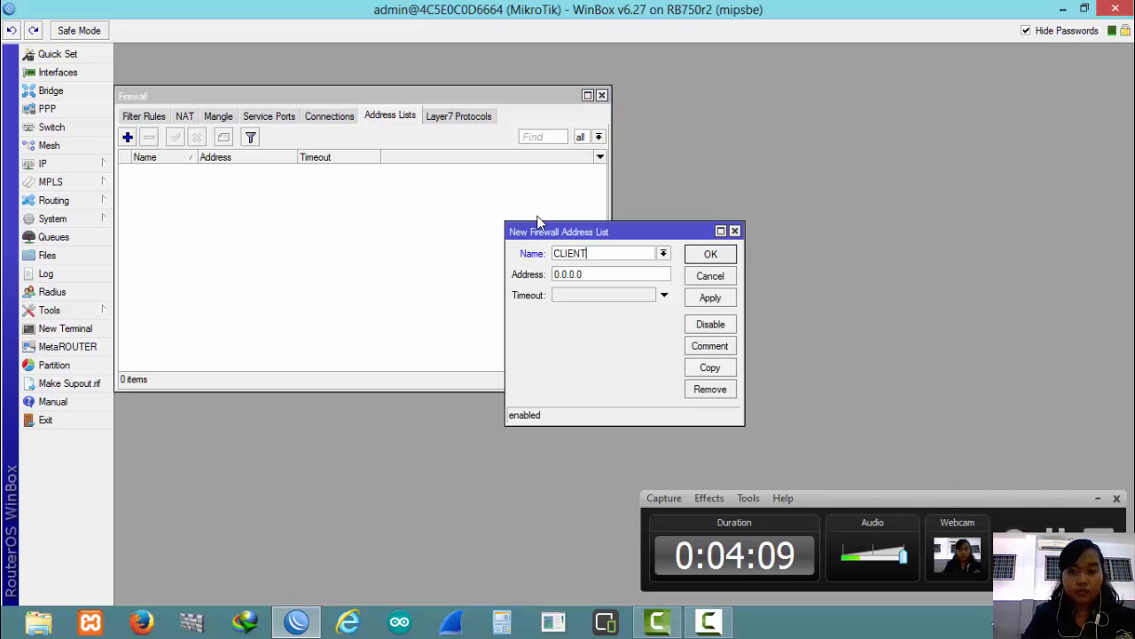
text( NO 1)
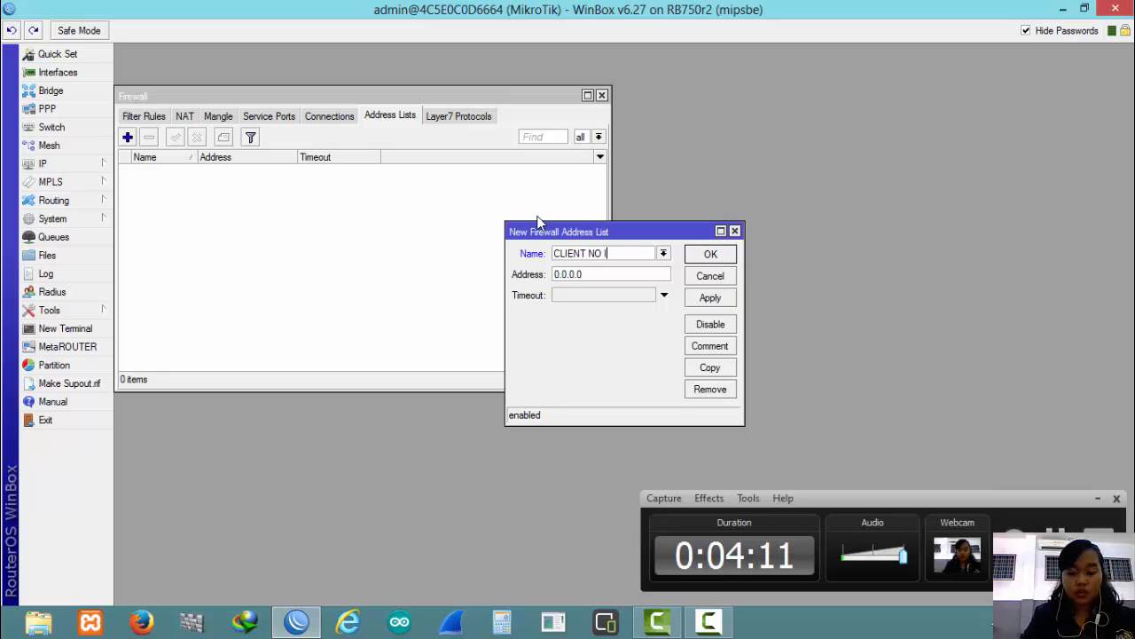
text(NTER)
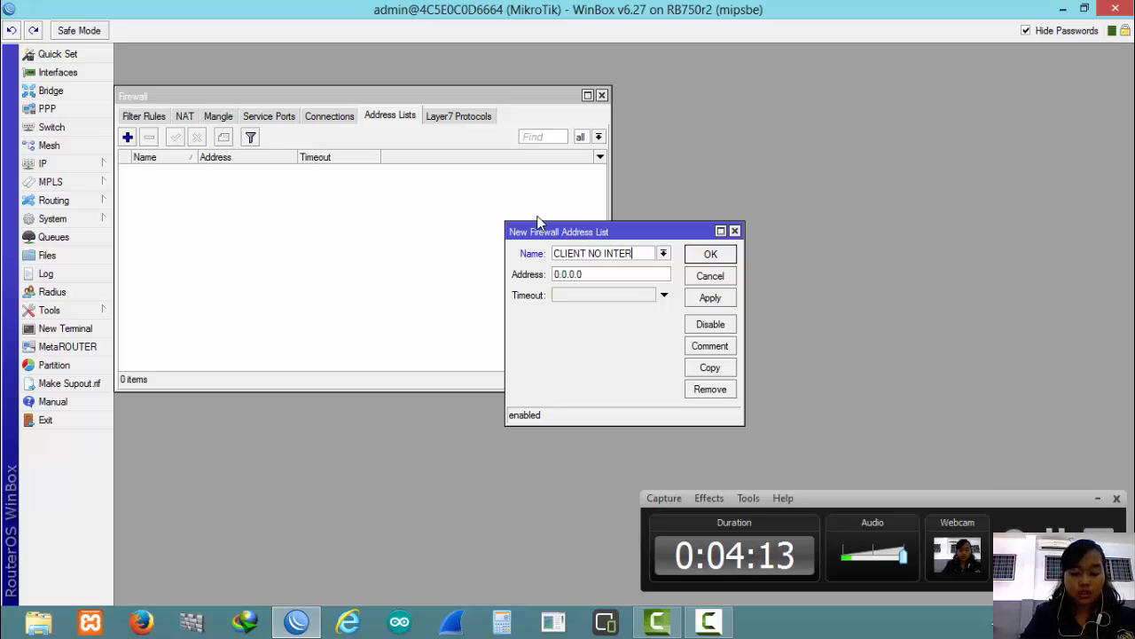
text(NET)
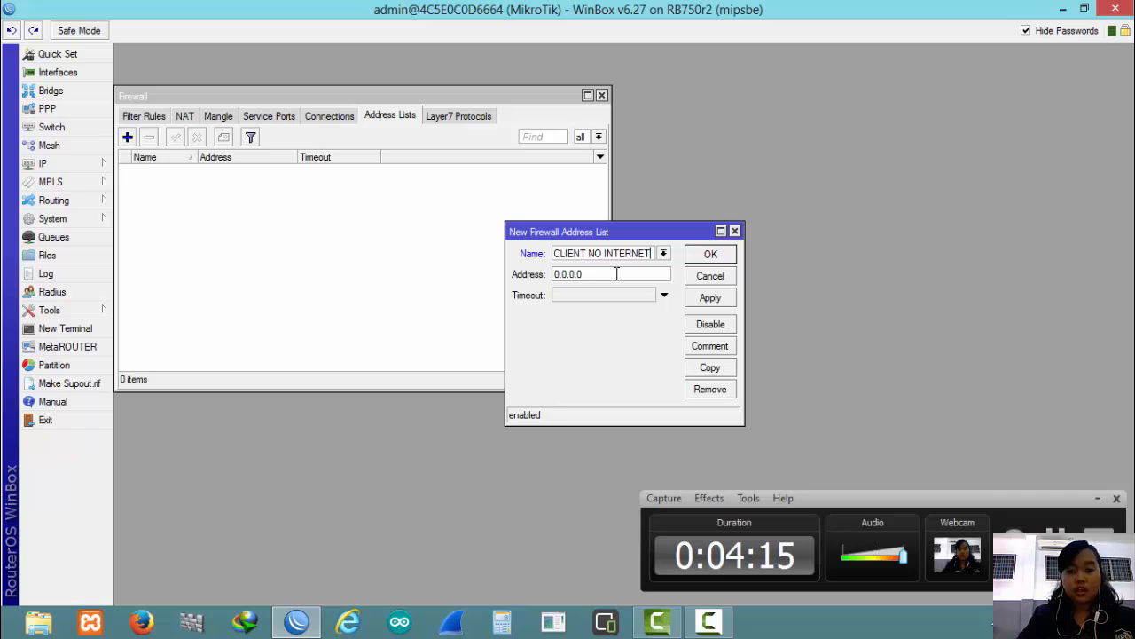
Step: Set the address list entry's address to 192.168.1.11, then apply and save the entry
key(BackSpace)
key(BackSpace)
key(BackSpace)
key(BackSpace)
key(BackSpace)
key(BackSpace)
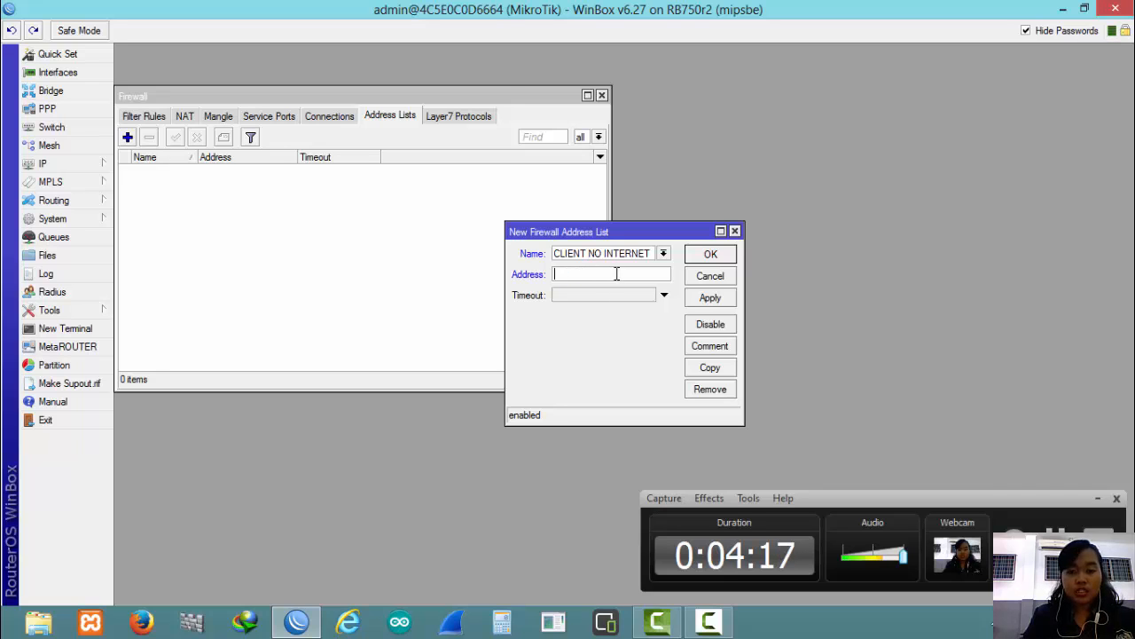
text(192)
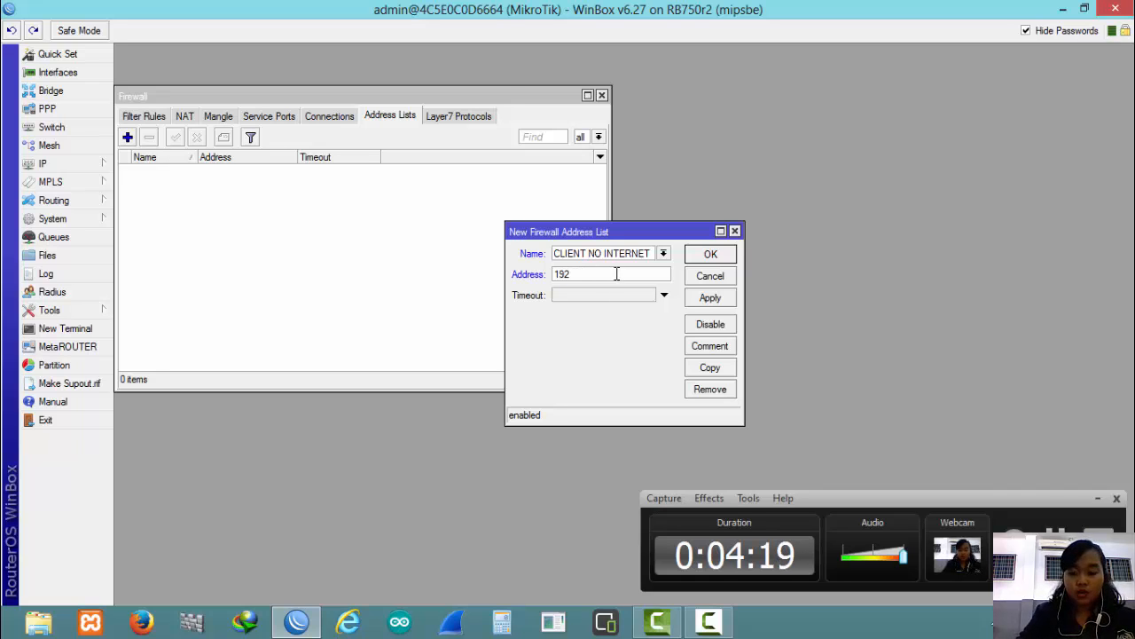
text(.168)
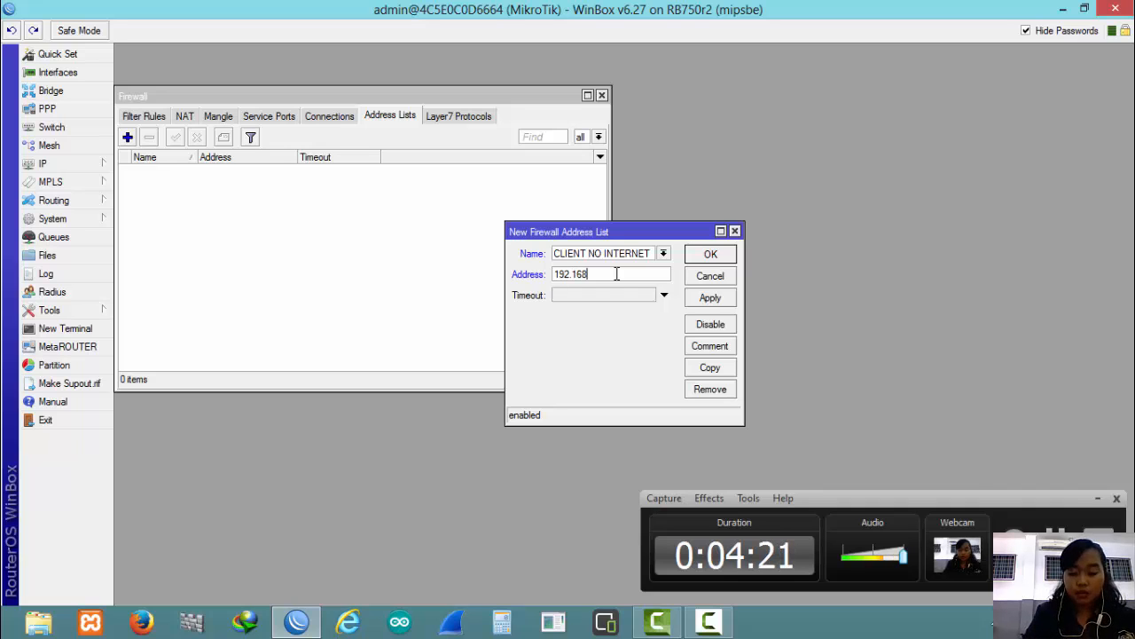
text(.1.11)
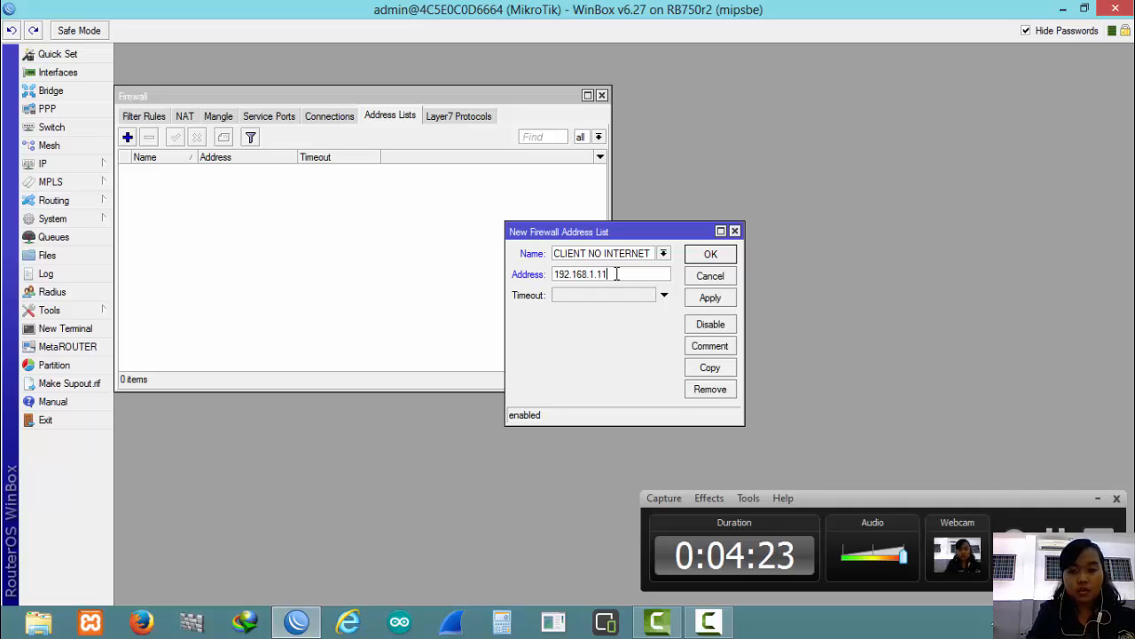
click(726, 299)
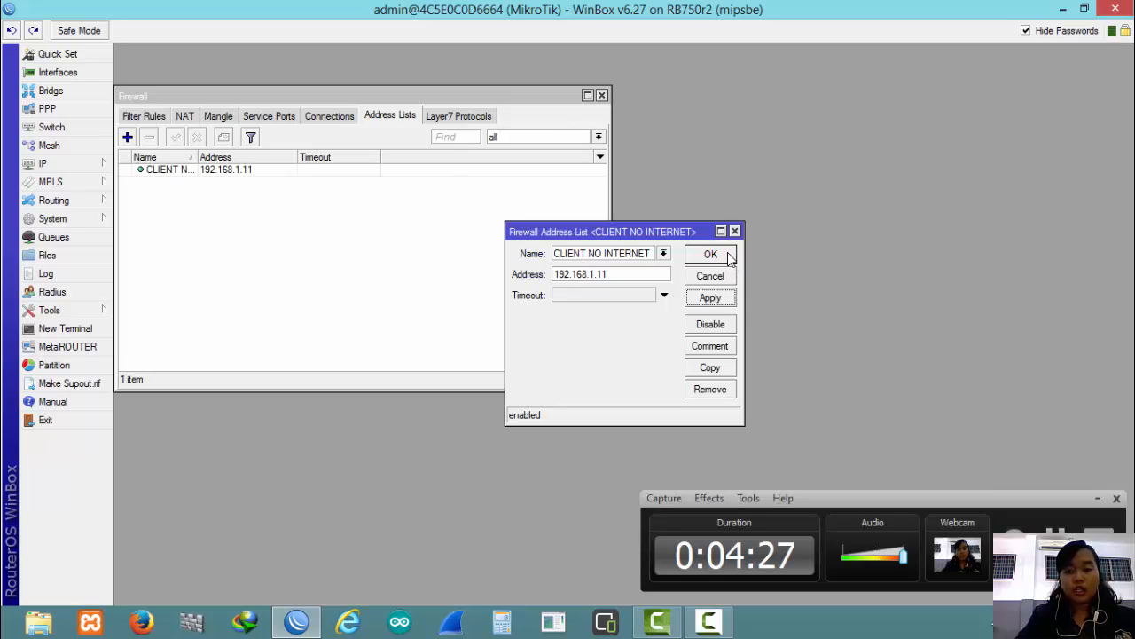
click(727, 254)
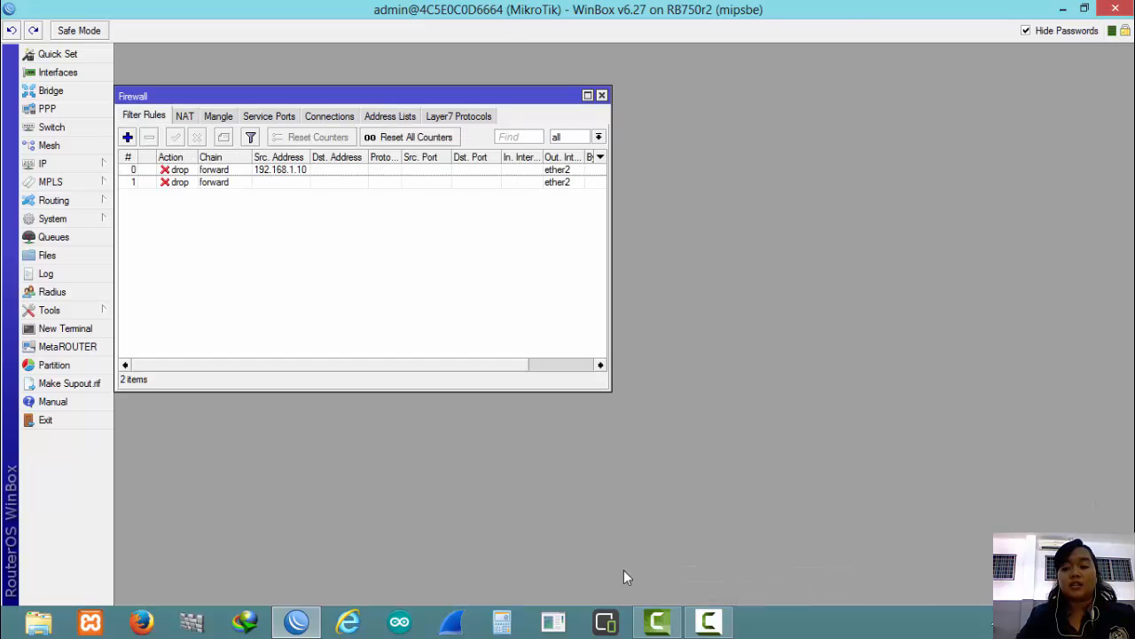
click(712, 621)
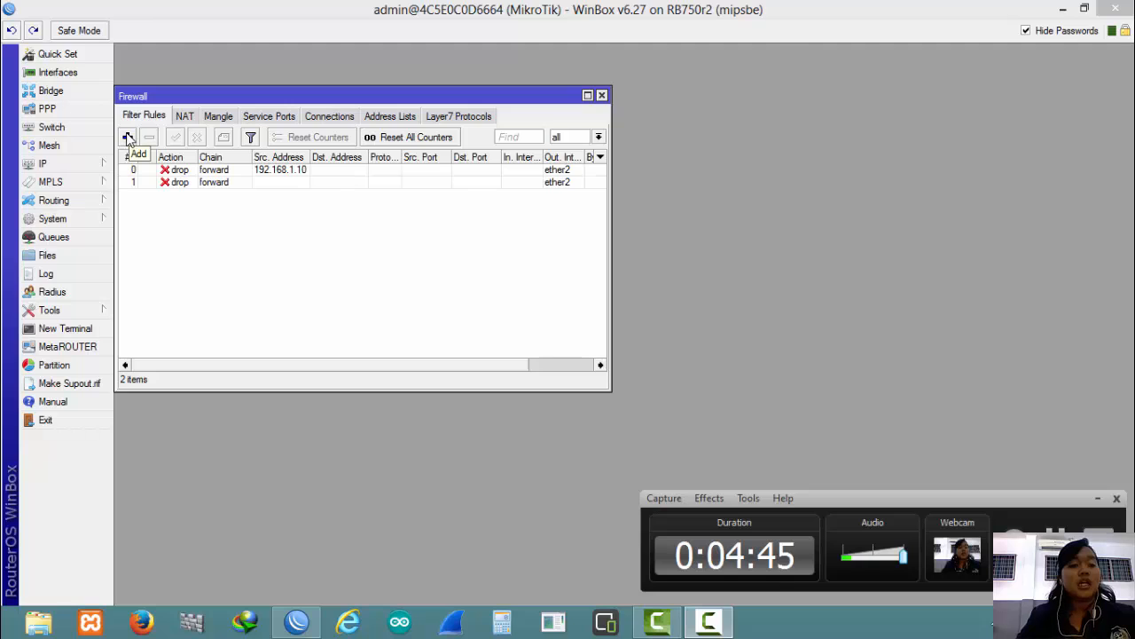
Step: Start a new firewall filter rule in the forward chain with ether2 as its outgoing interface
click(128, 138)
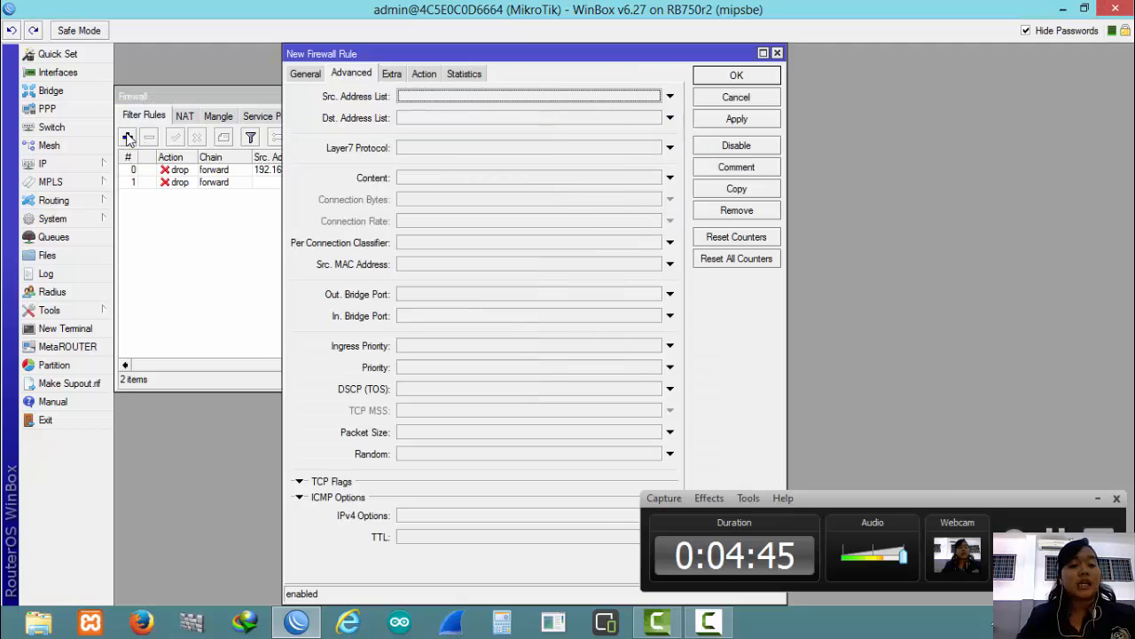
click(306, 74)
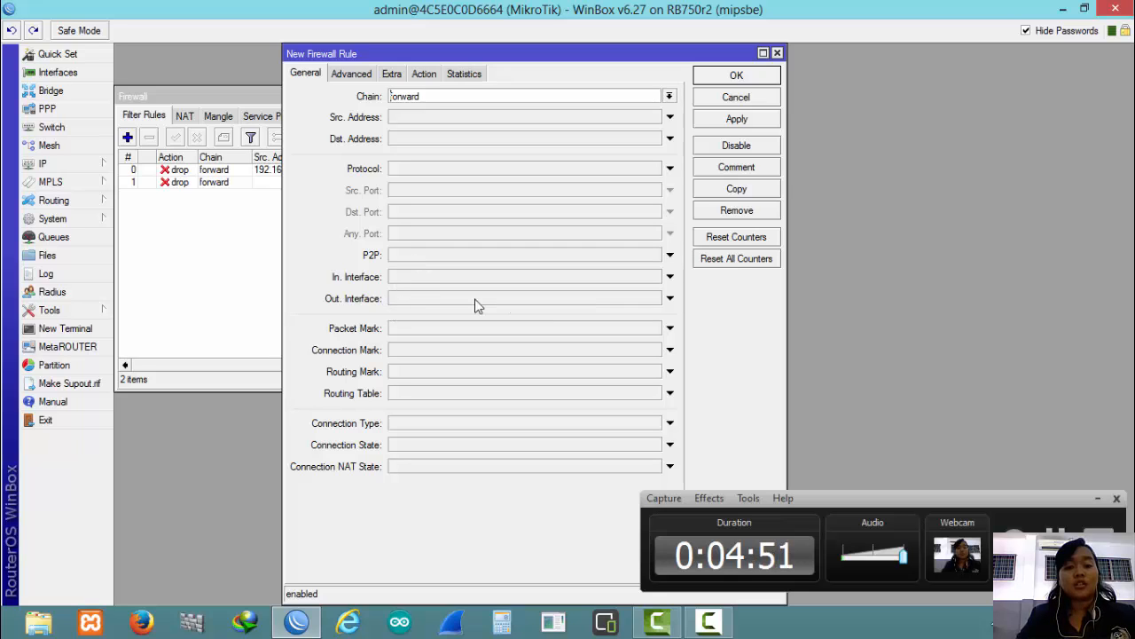
click(675, 300)
click(653, 298)
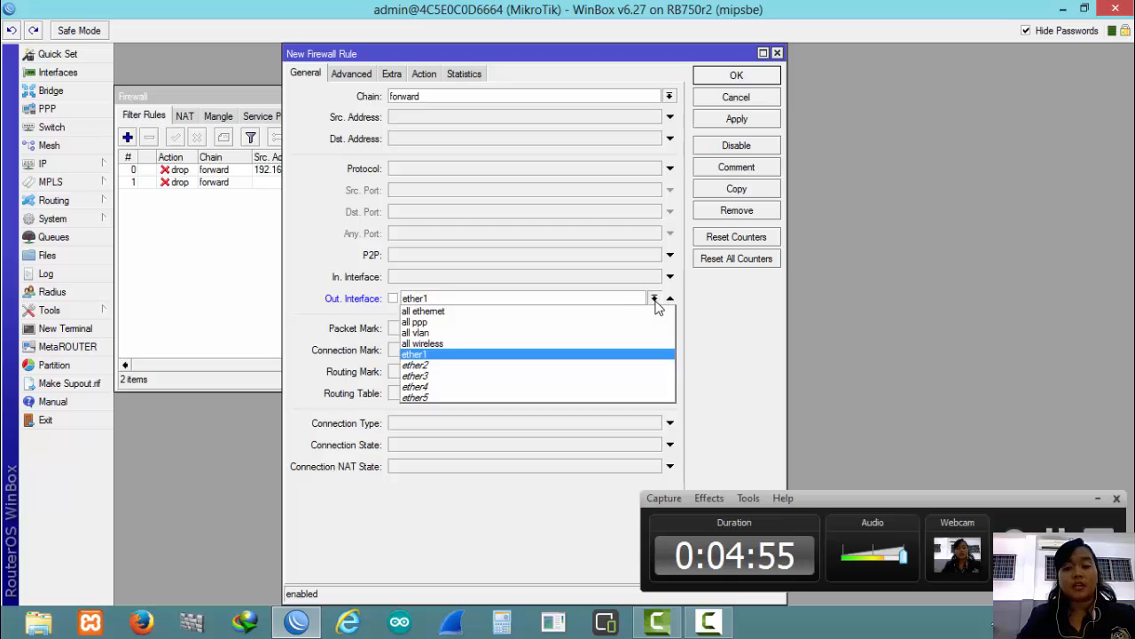
click(526, 370)
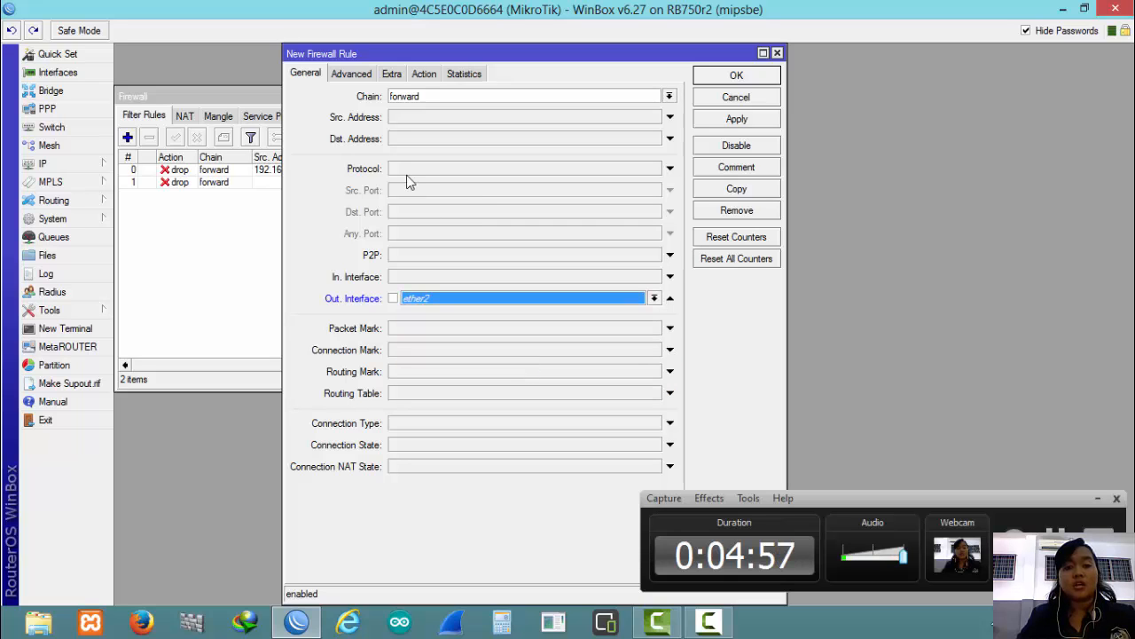
Step: Set the new filter rule's source address list to CLIENT NO INTERNET
click(361, 77)
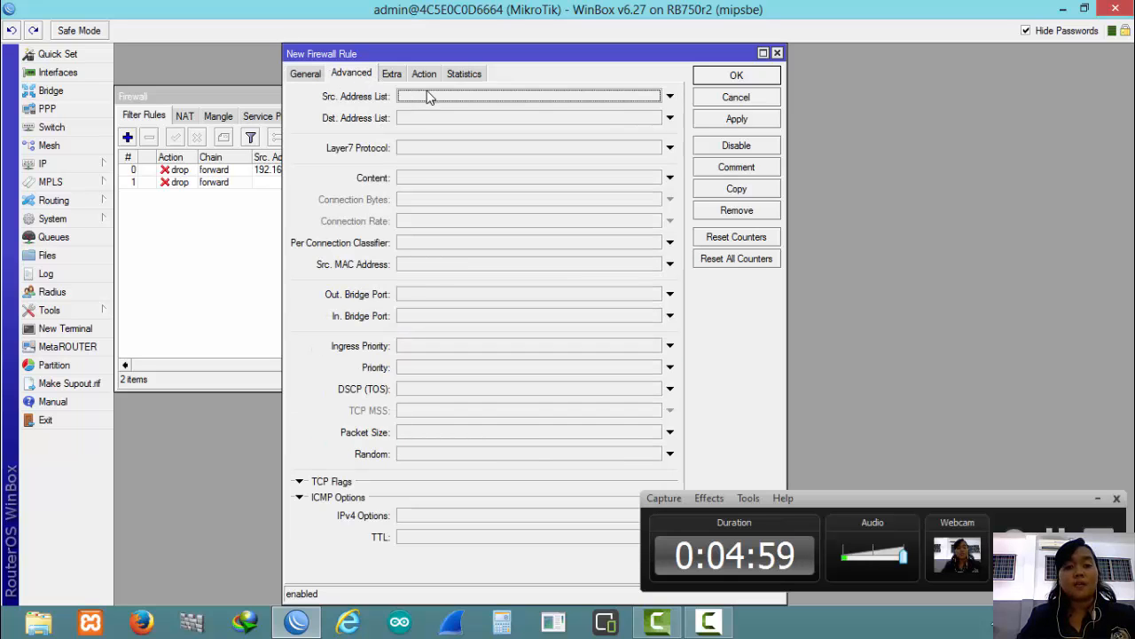
click(671, 97)
click(654, 96)
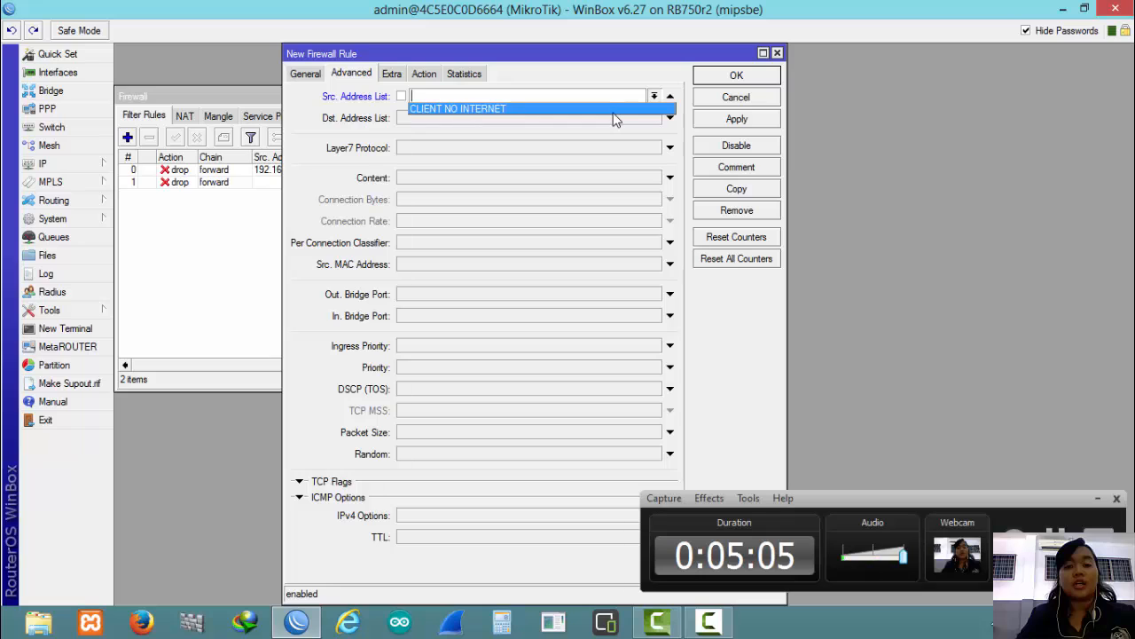
click(613, 112)
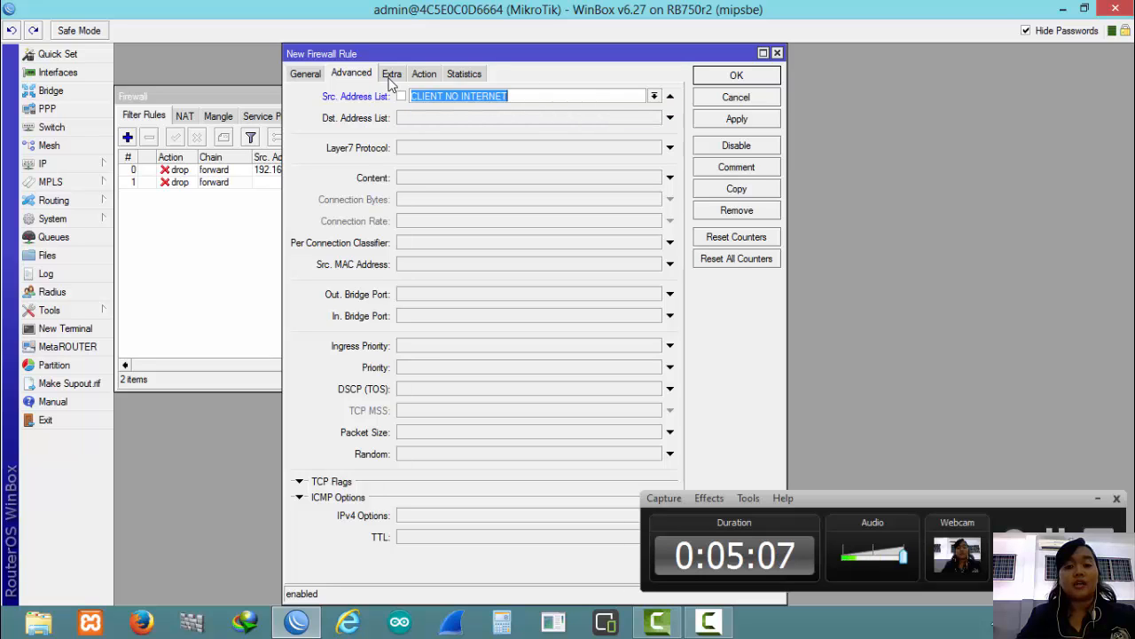
Step: Set the action of the address-list-based filter rule to drop
click(426, 74)
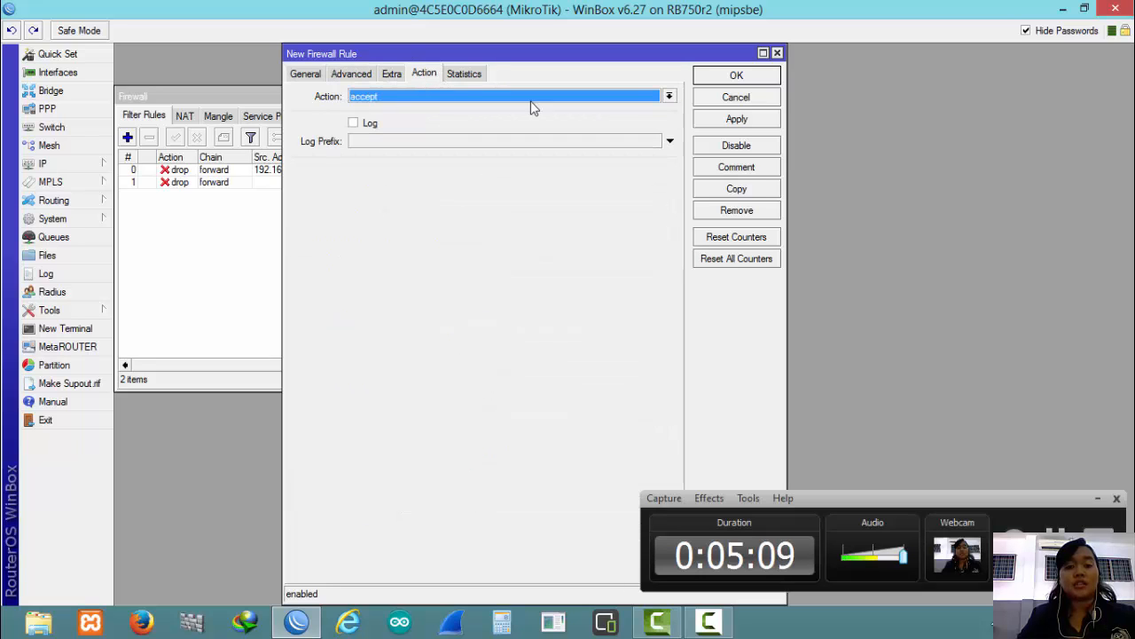
click(669, 98)
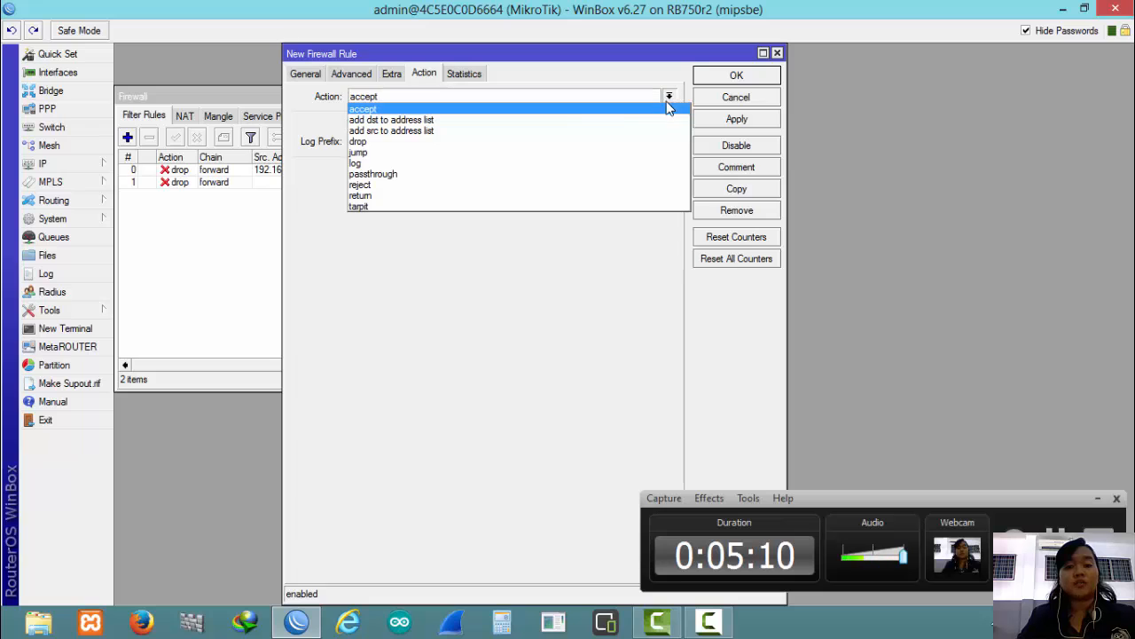
click(500, 146)
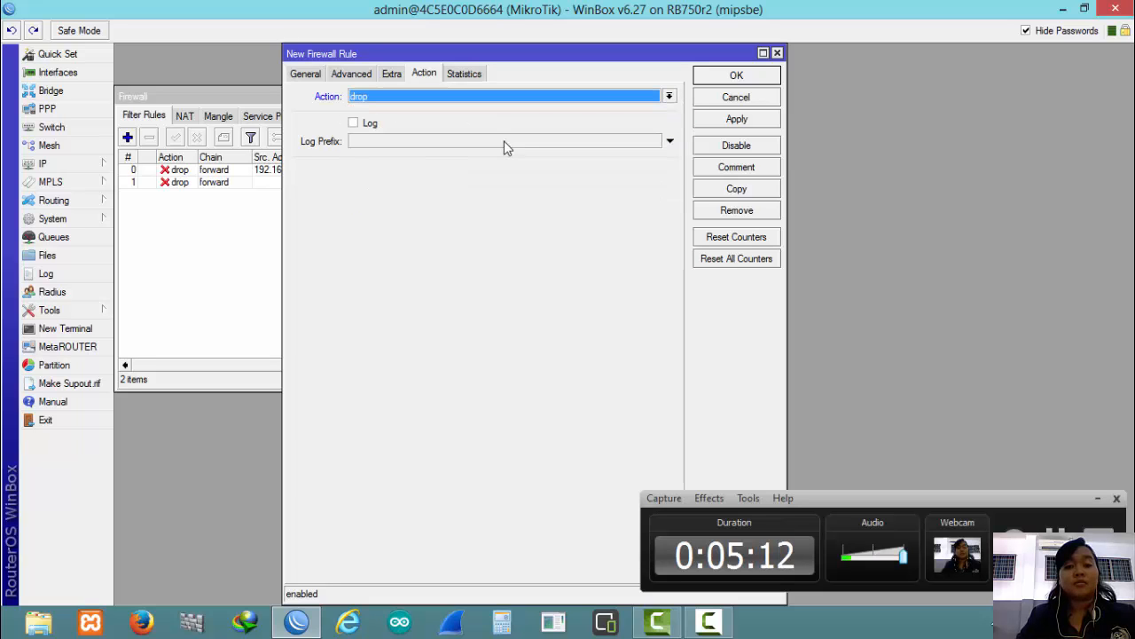
Step: Comment the rule "DROP AKSES INTERNET DARI CLIENT YANG MASUK DAFTAR ADDRESS LIST CLIENT NO INTERNET", then apply and save it
click(726, 170)
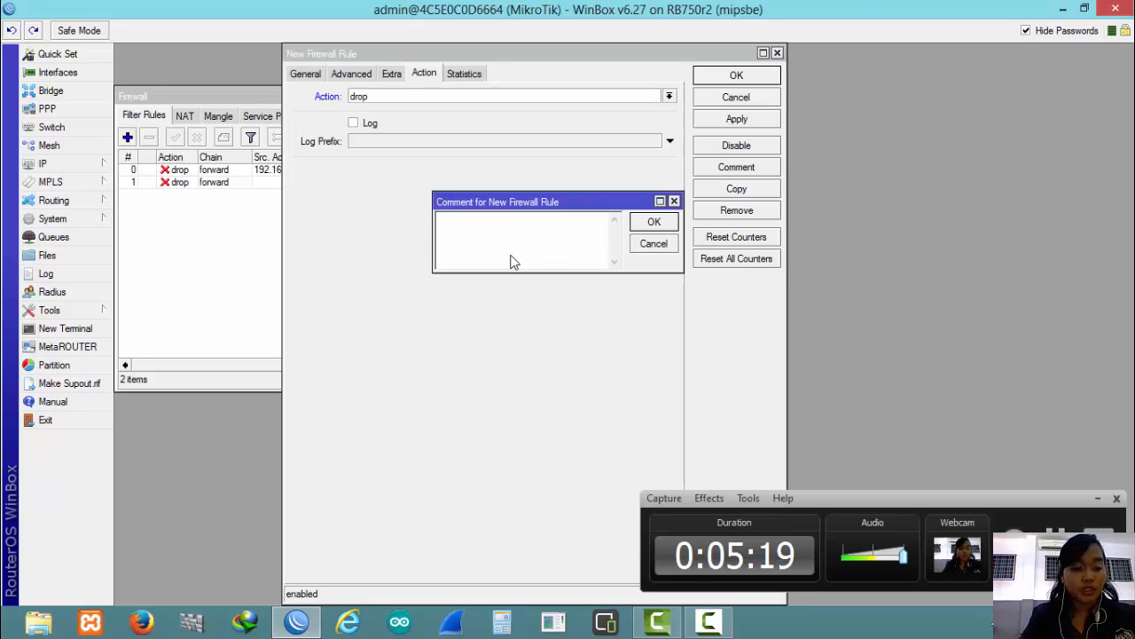
text(DR)
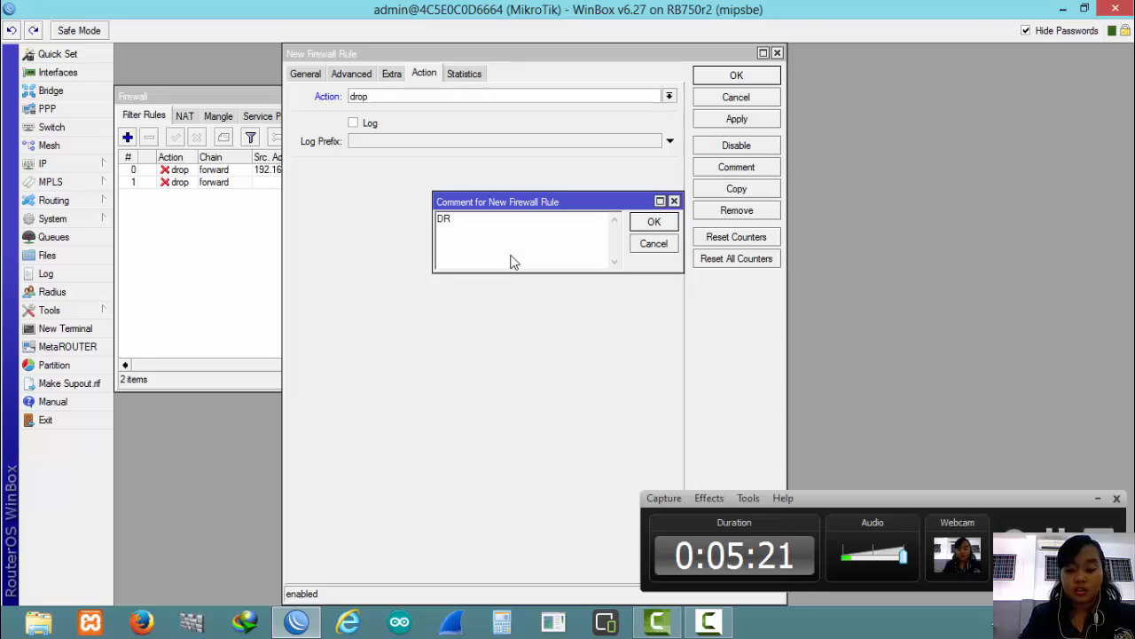
text(OP)
key(BackSpace)
text(OP)
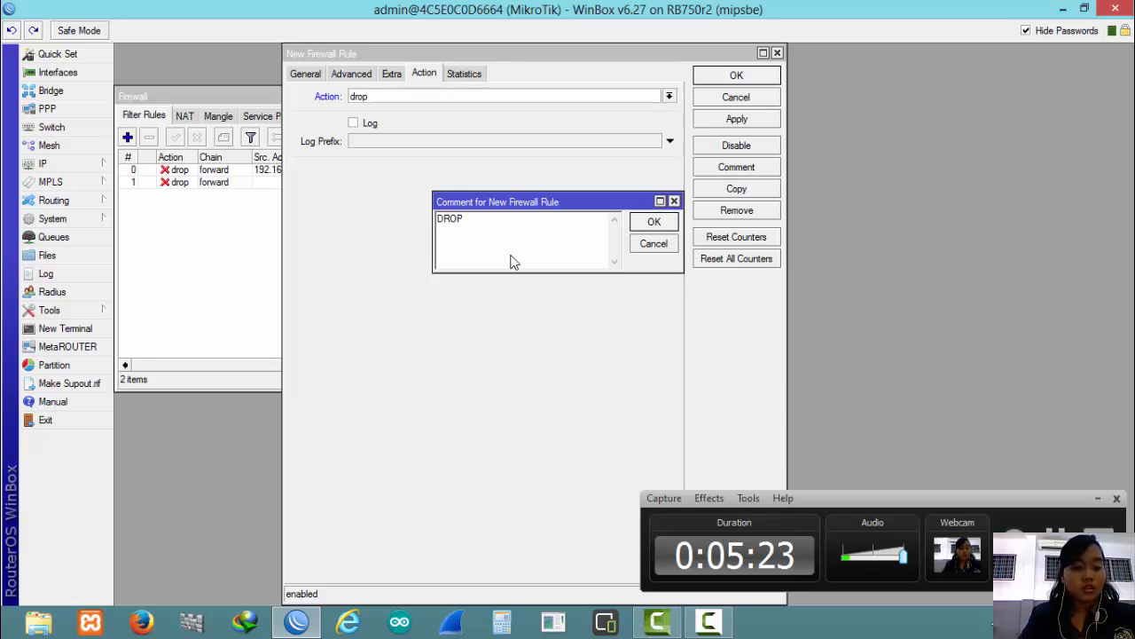
text( AKSES)
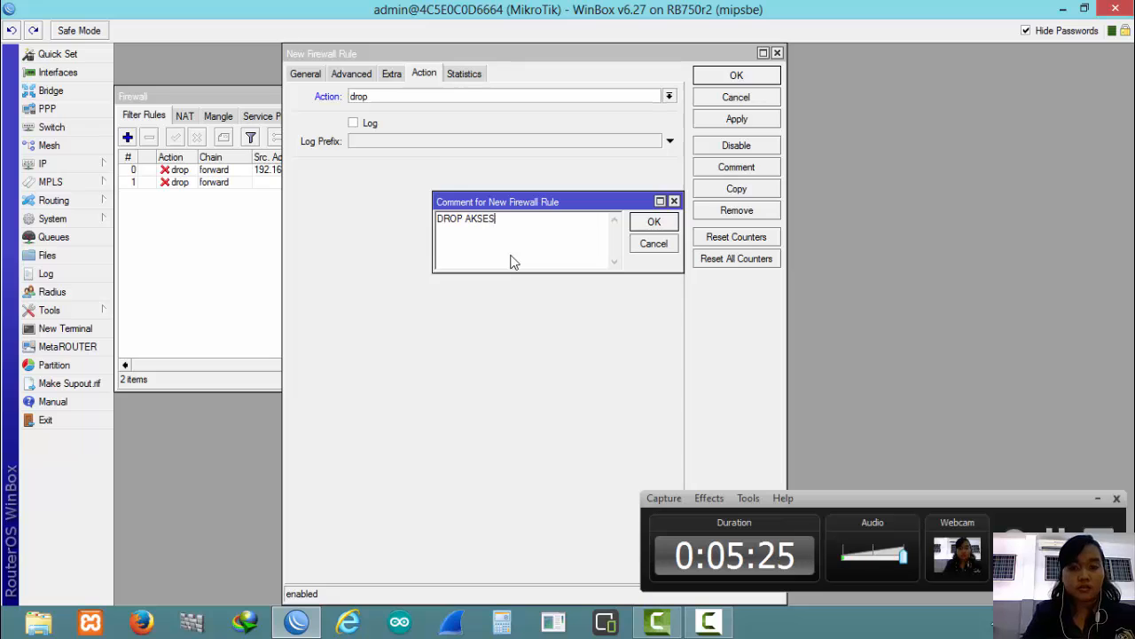
text( INTE)
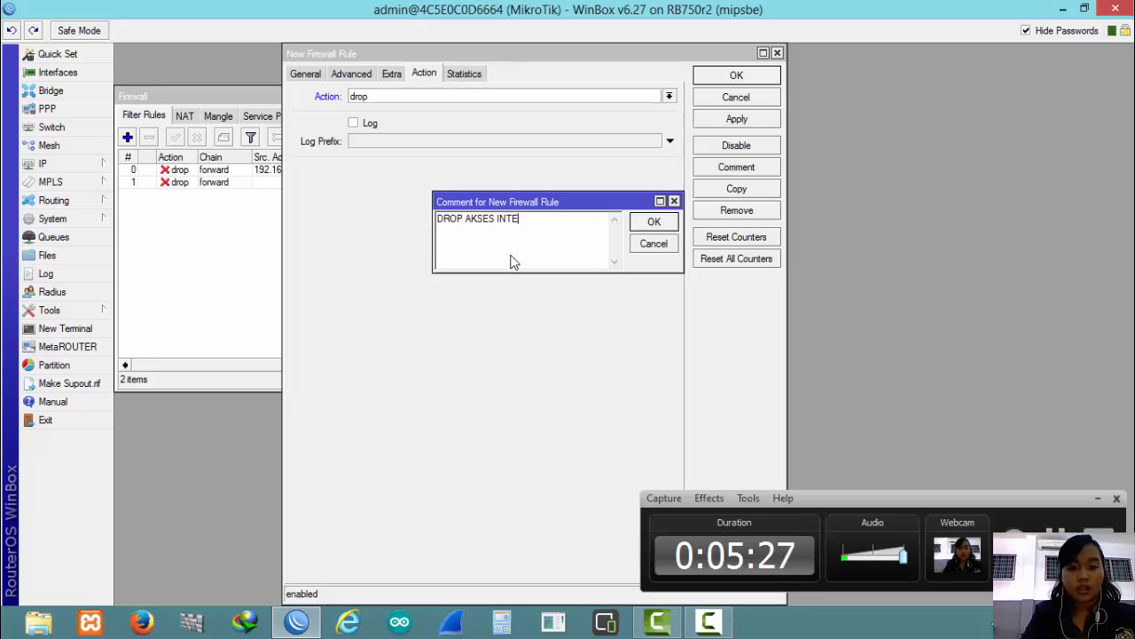
text(RNE)
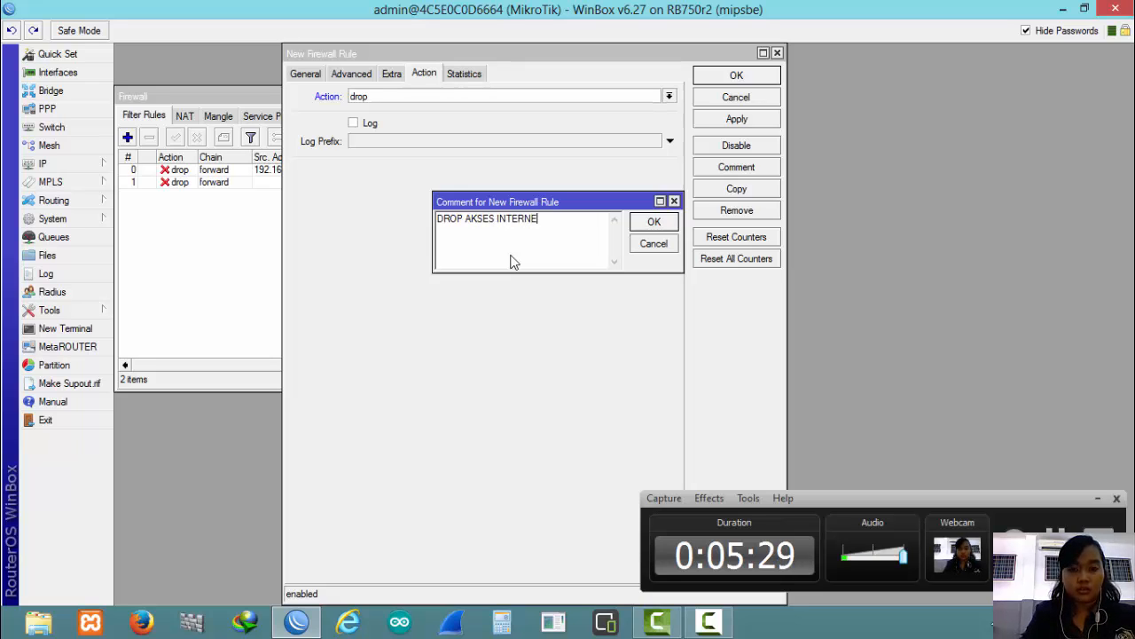
text(T D)
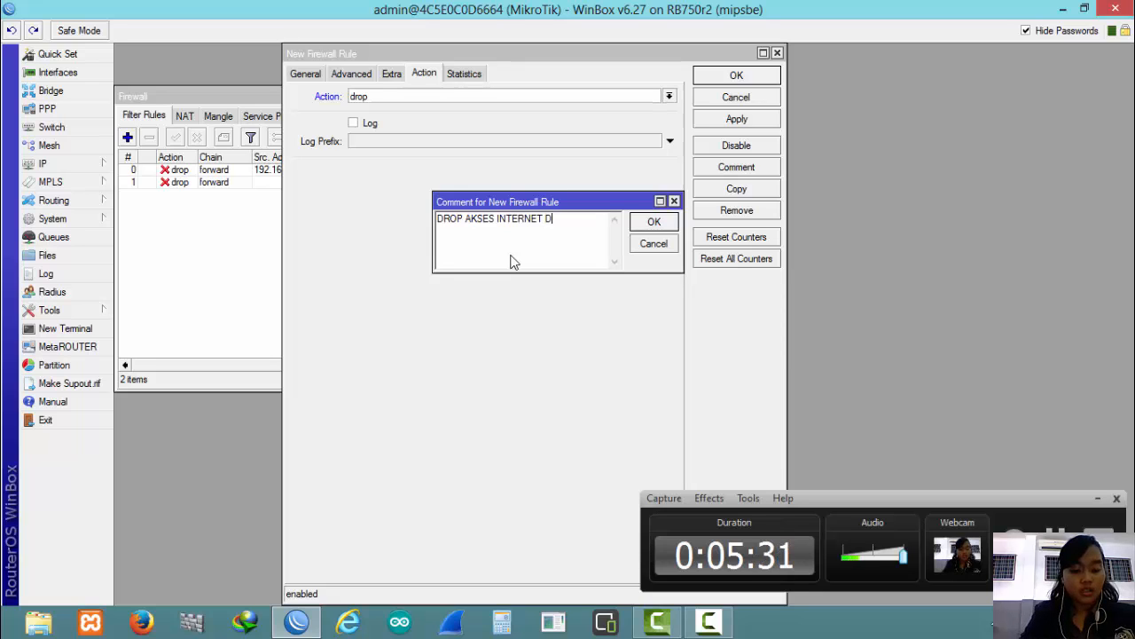
text(ARI CLIENT)
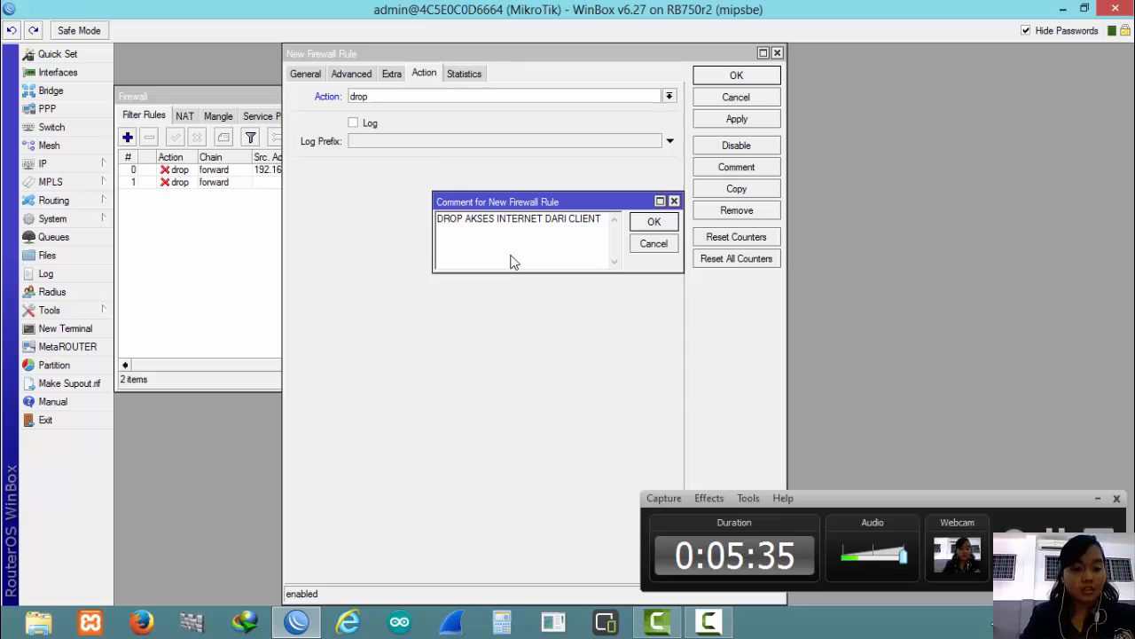
text( YANG )
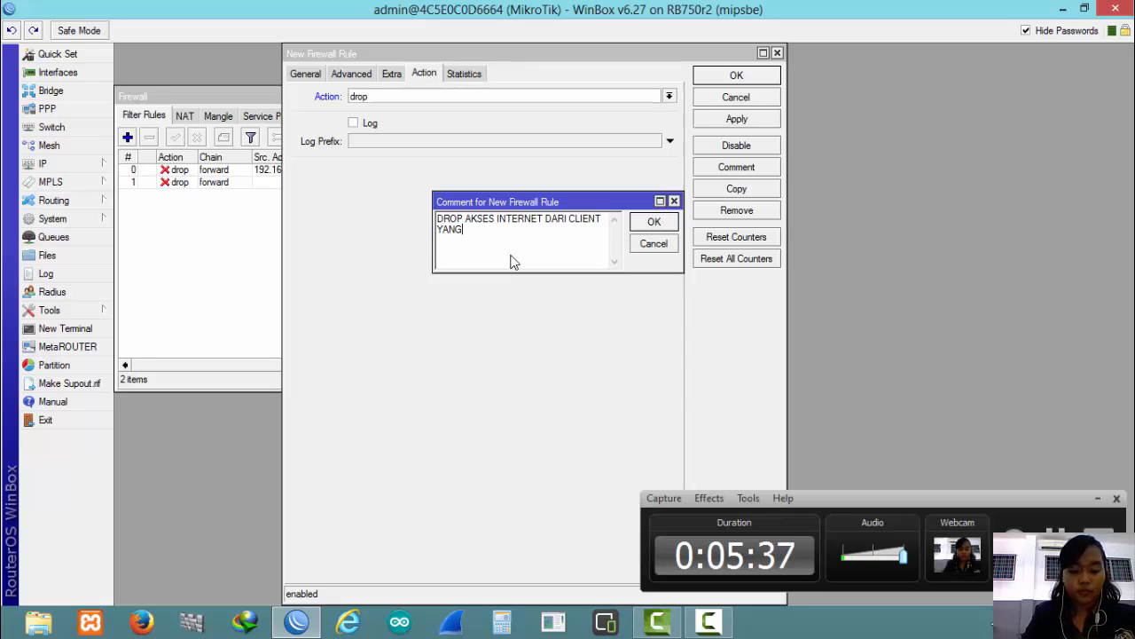
text(AS)
key(BackSpace)
key(BackSpace)
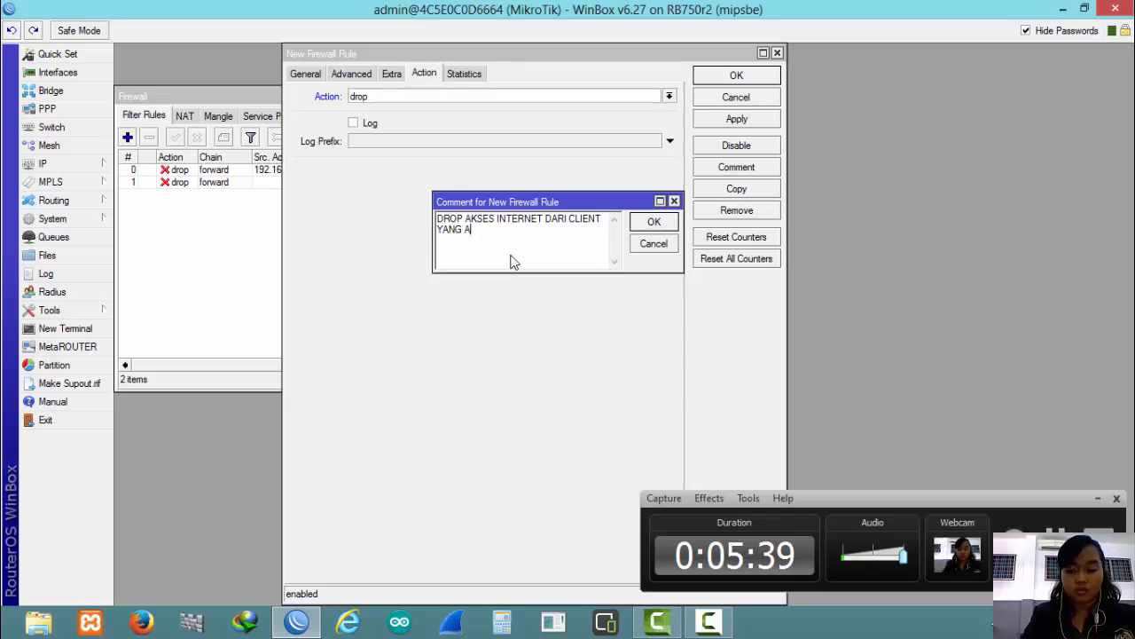
text(MASUK)
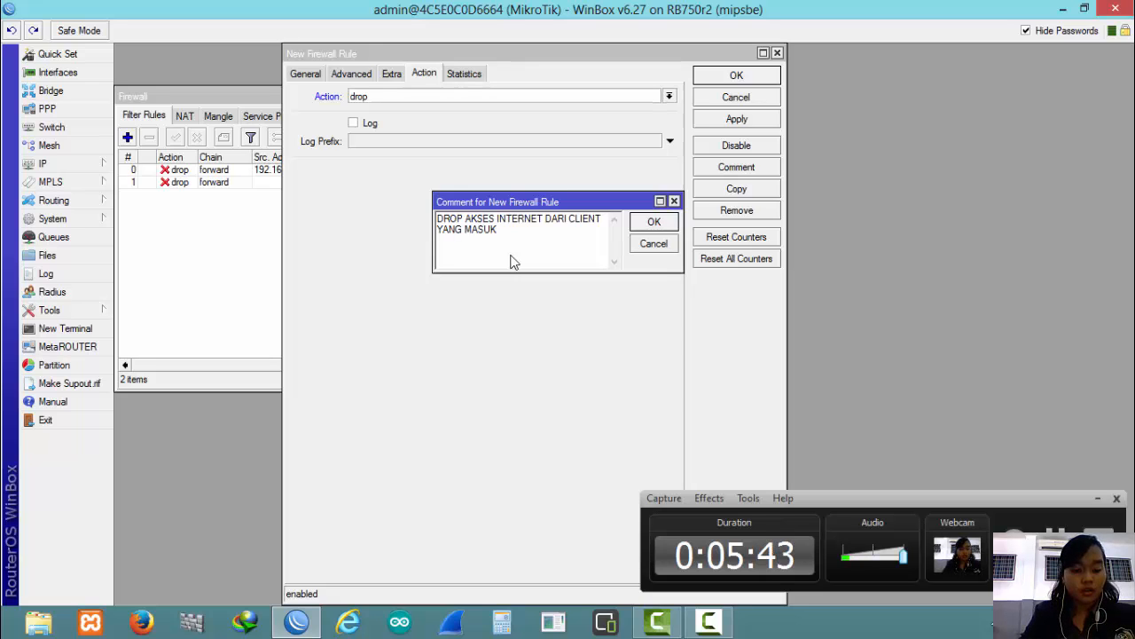
text( DAFTA)
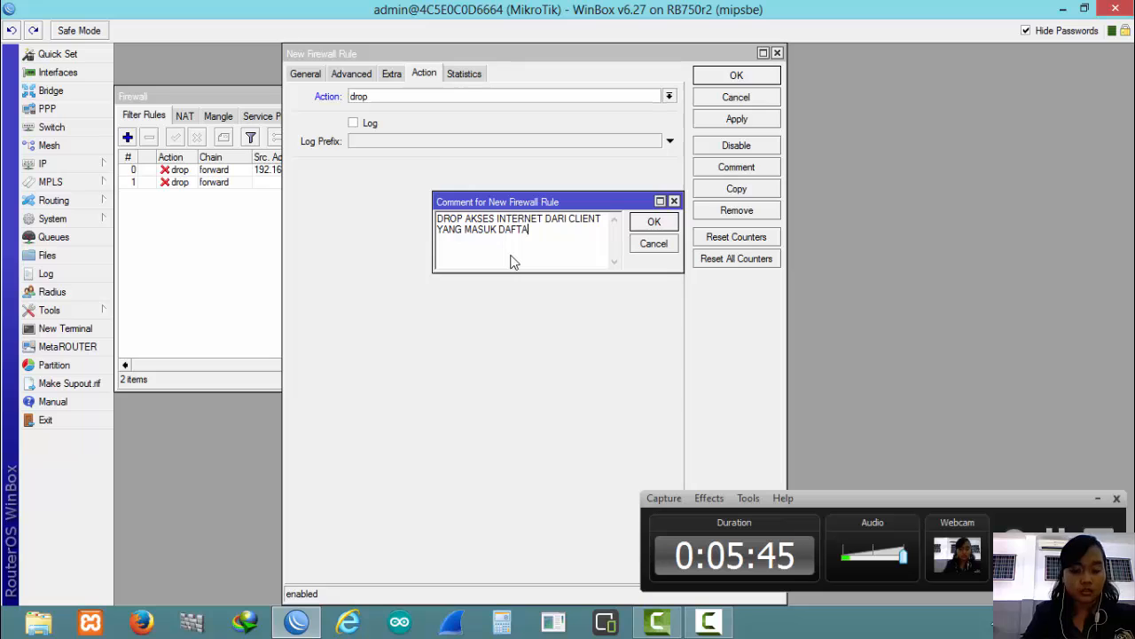
text(R)
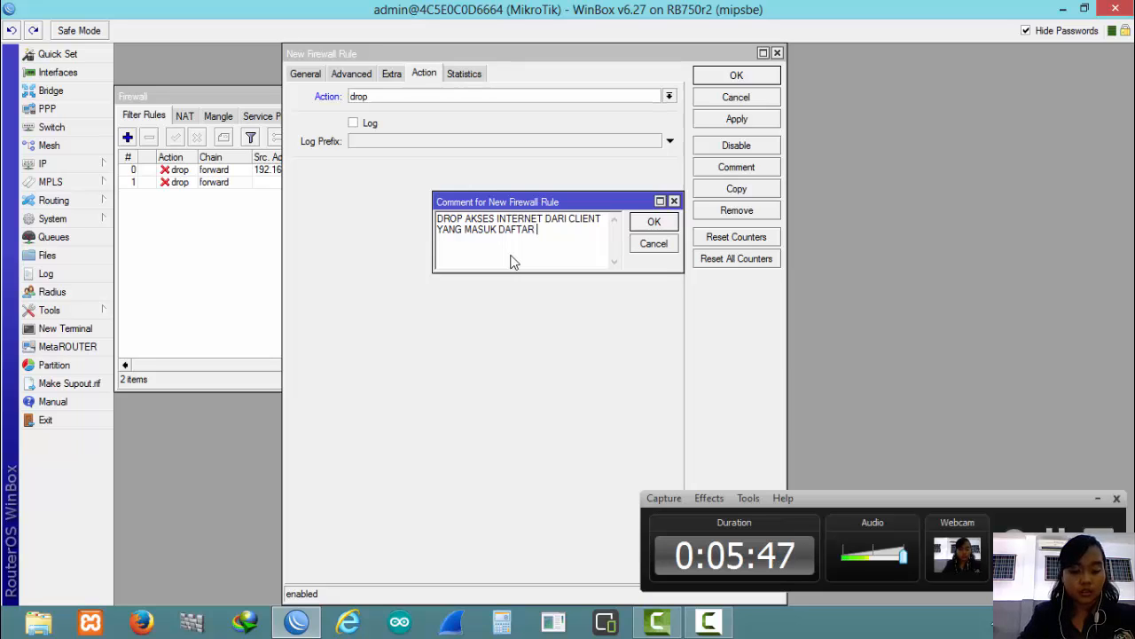
text( ADDRE)
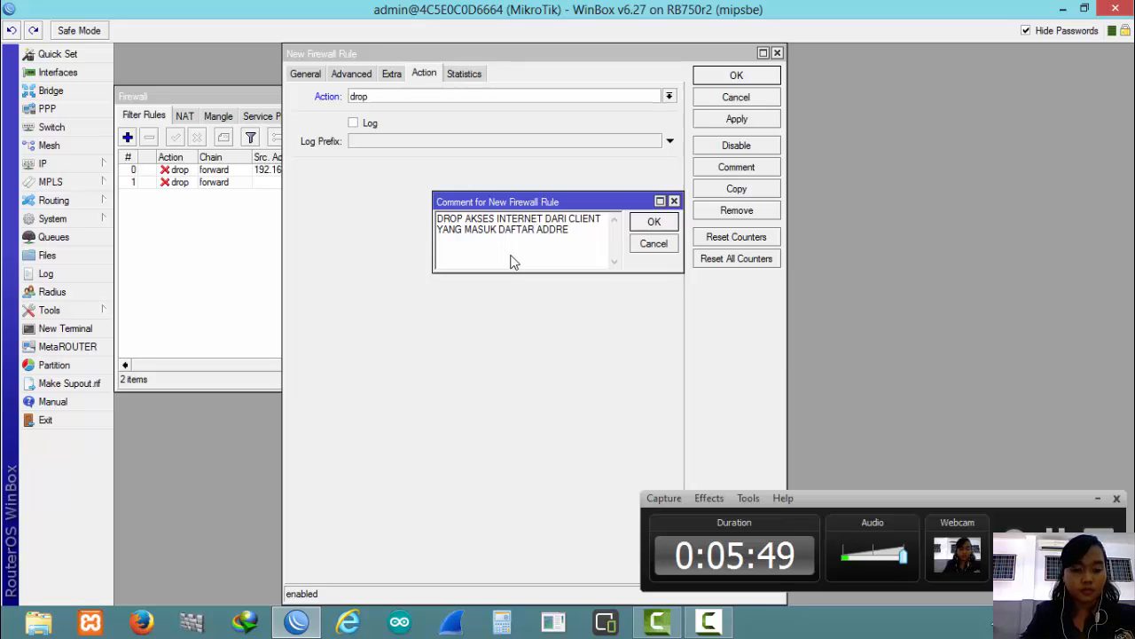
text(SS LIST)
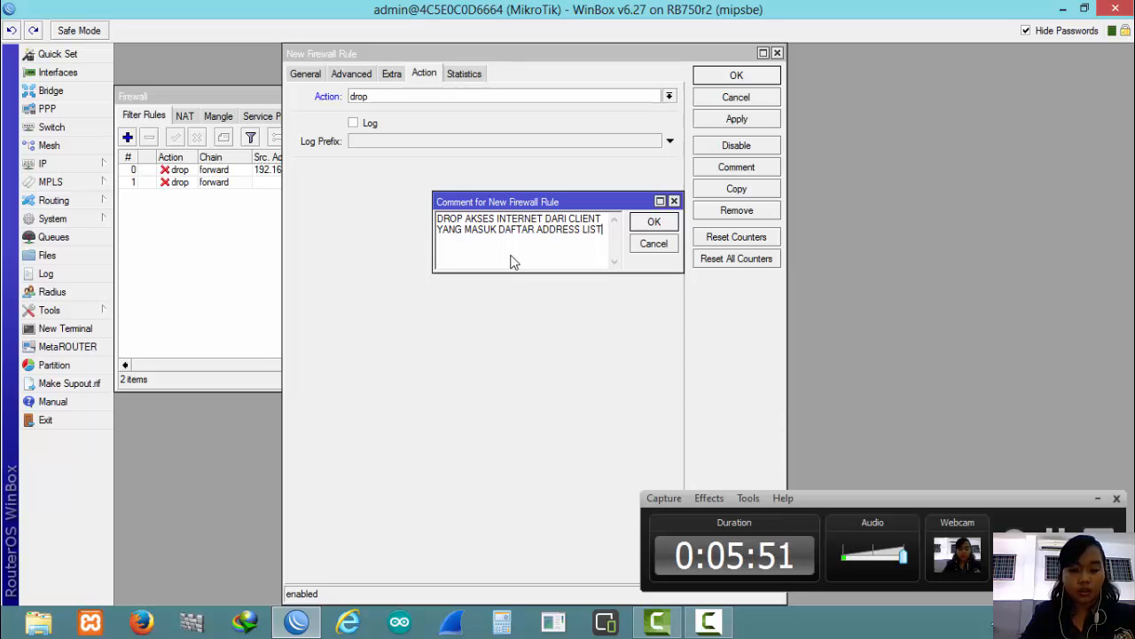
text( CLI)
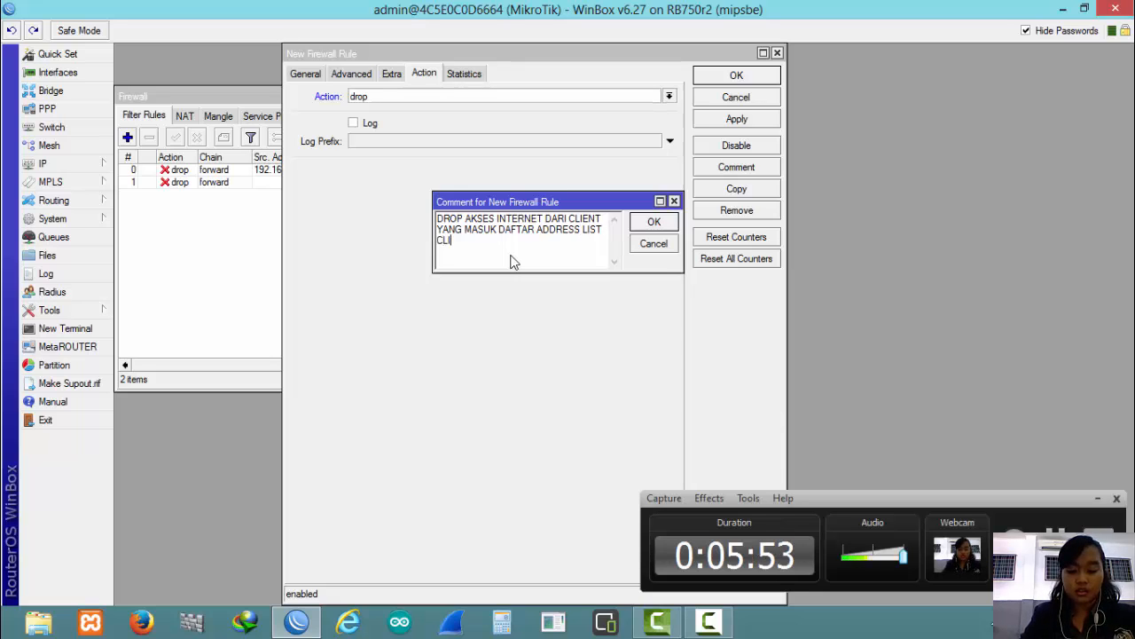
text(ENT N)
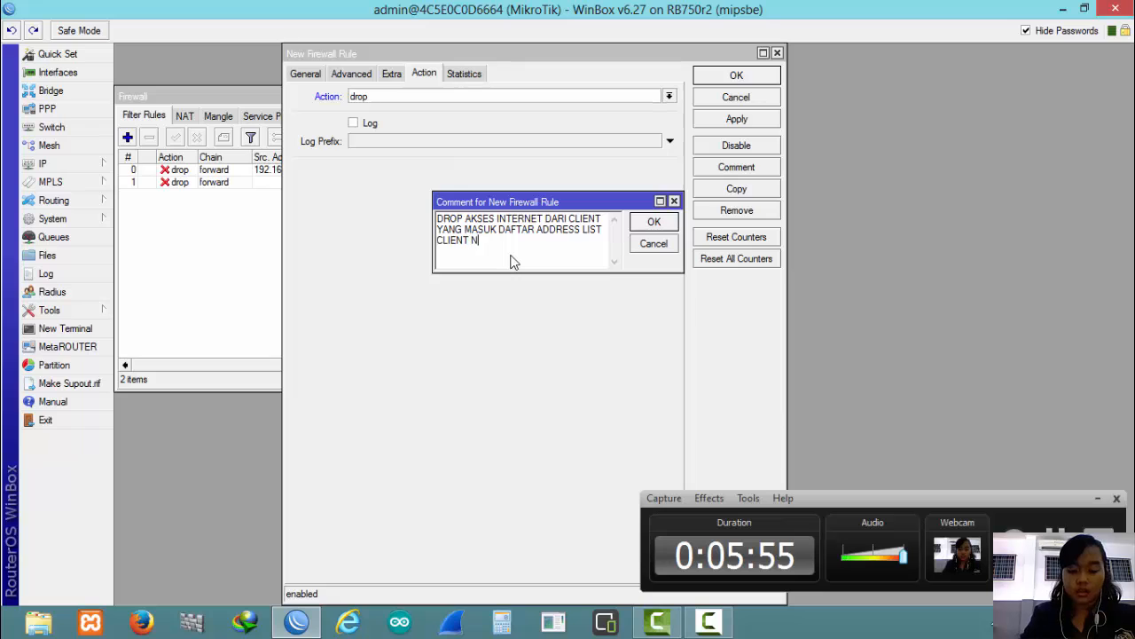
text(O INTE)
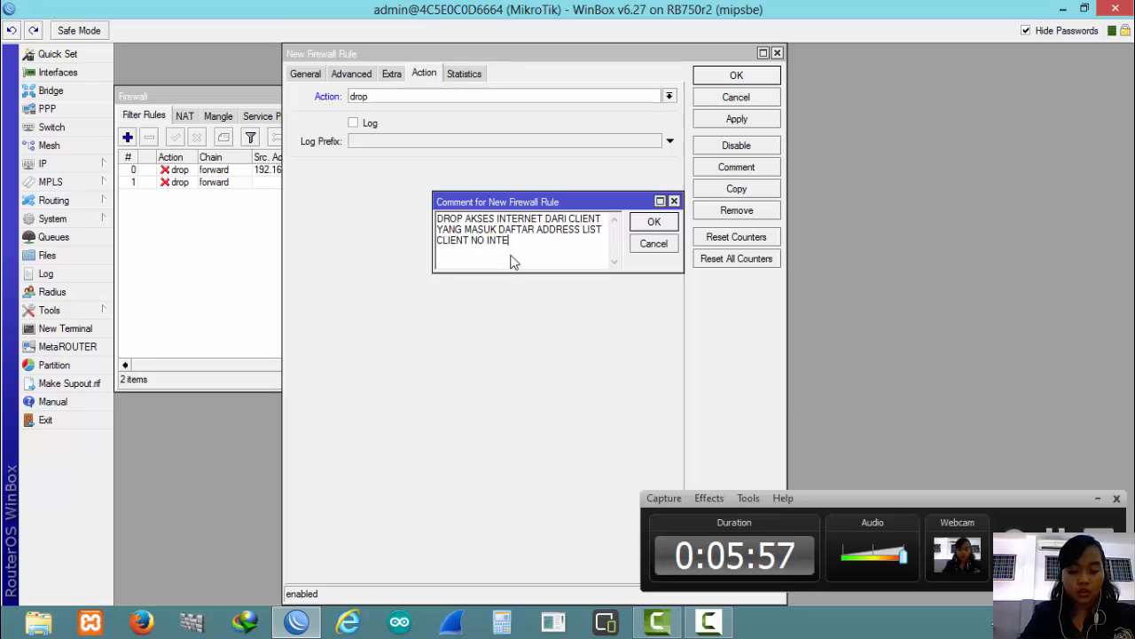
text(RNET)
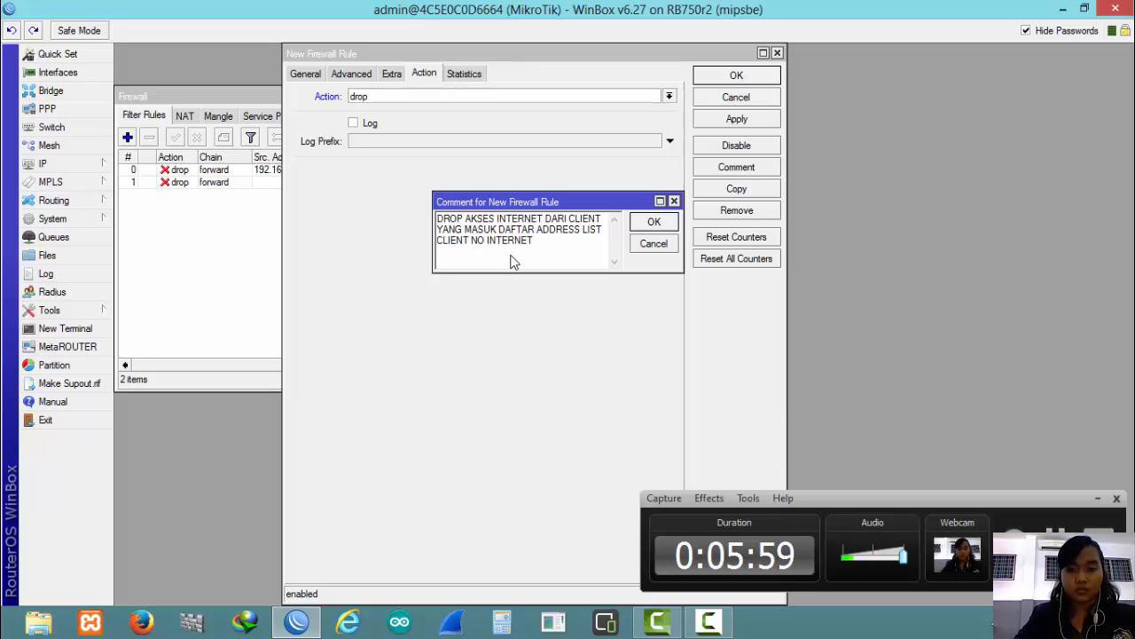
click(657, 222)
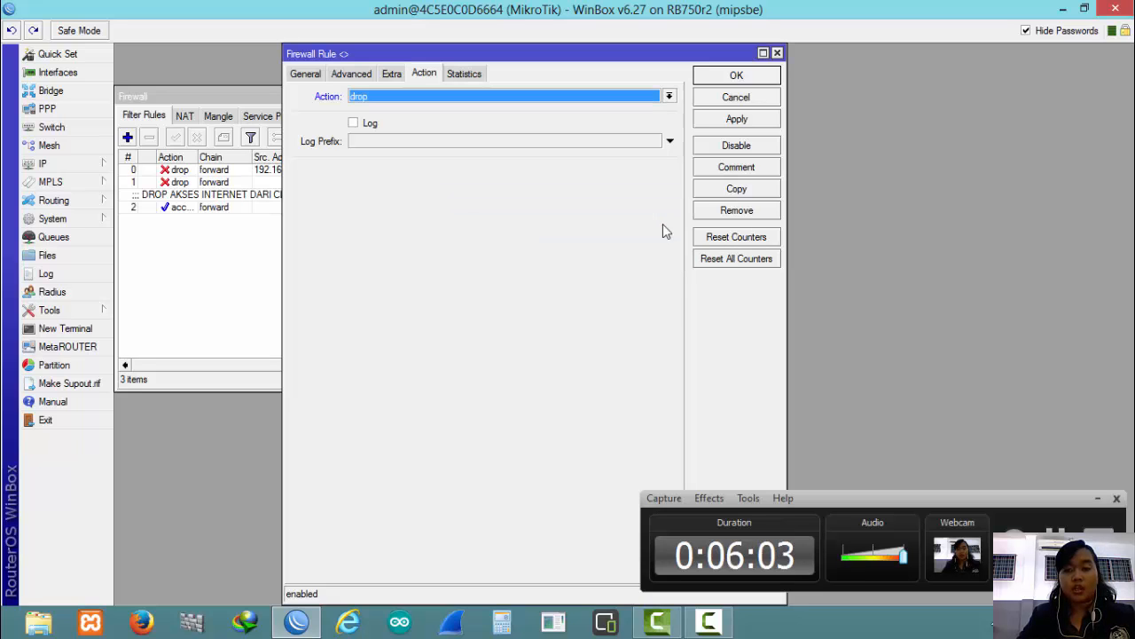
click(743, 120)
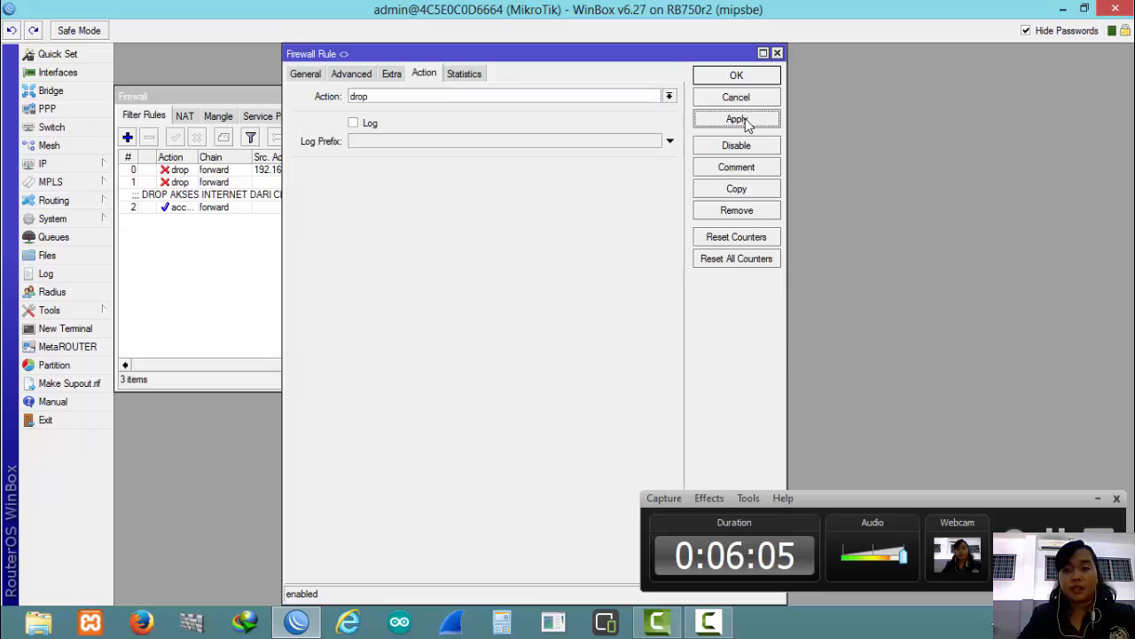
click(737, 77)
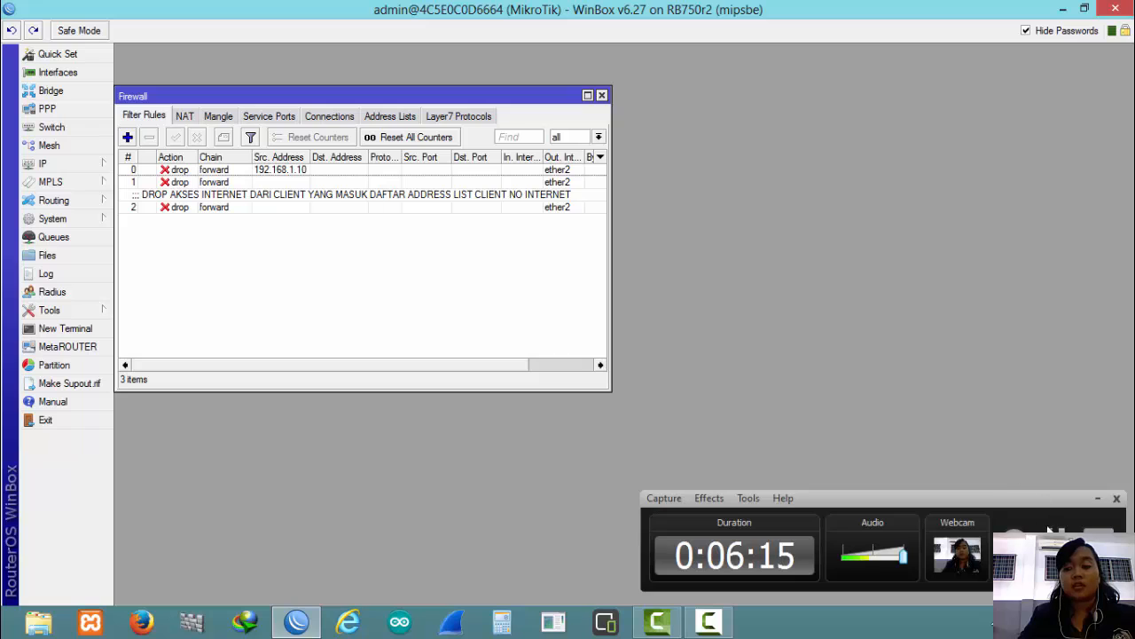
click(720, 623)
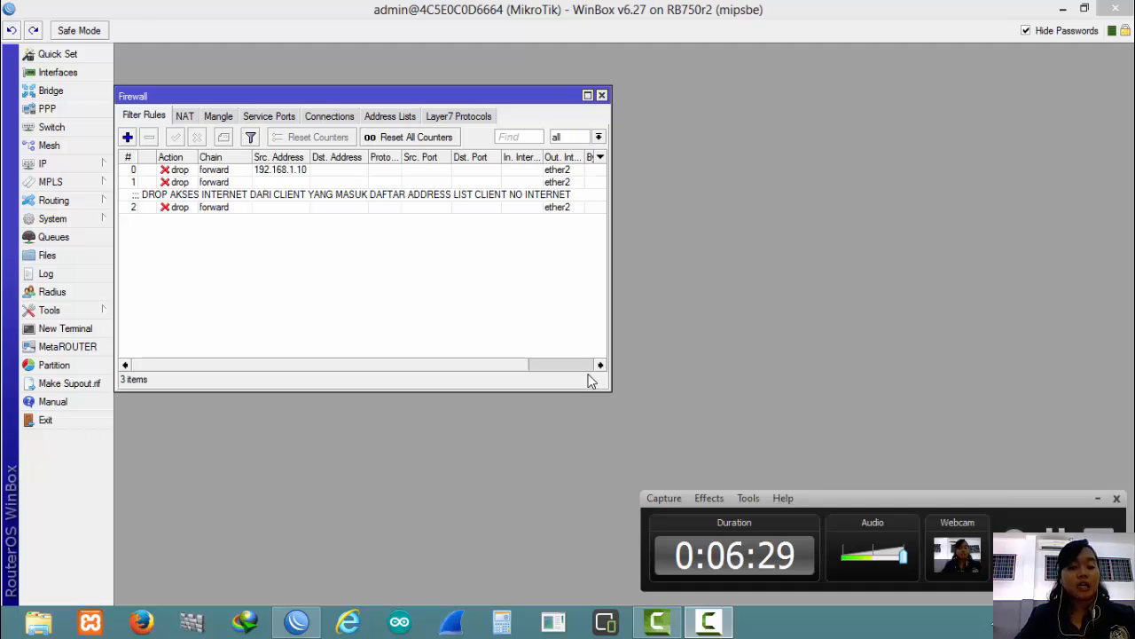
Step: Start a new firewall address list entry named ATTACKER
click(406, 117)
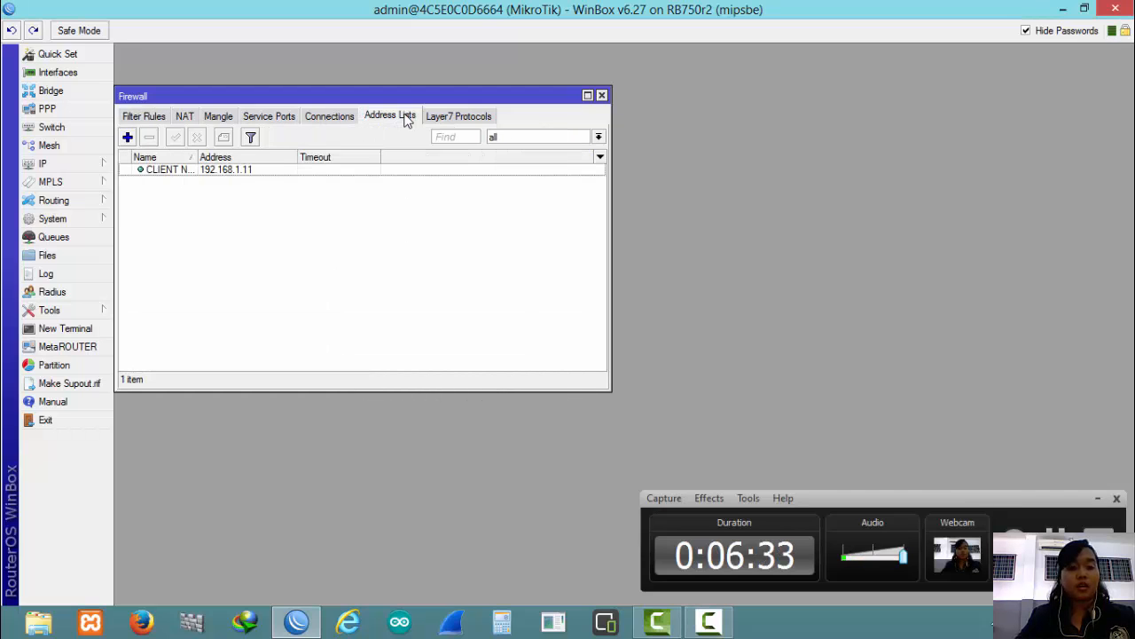
click(127, 138)
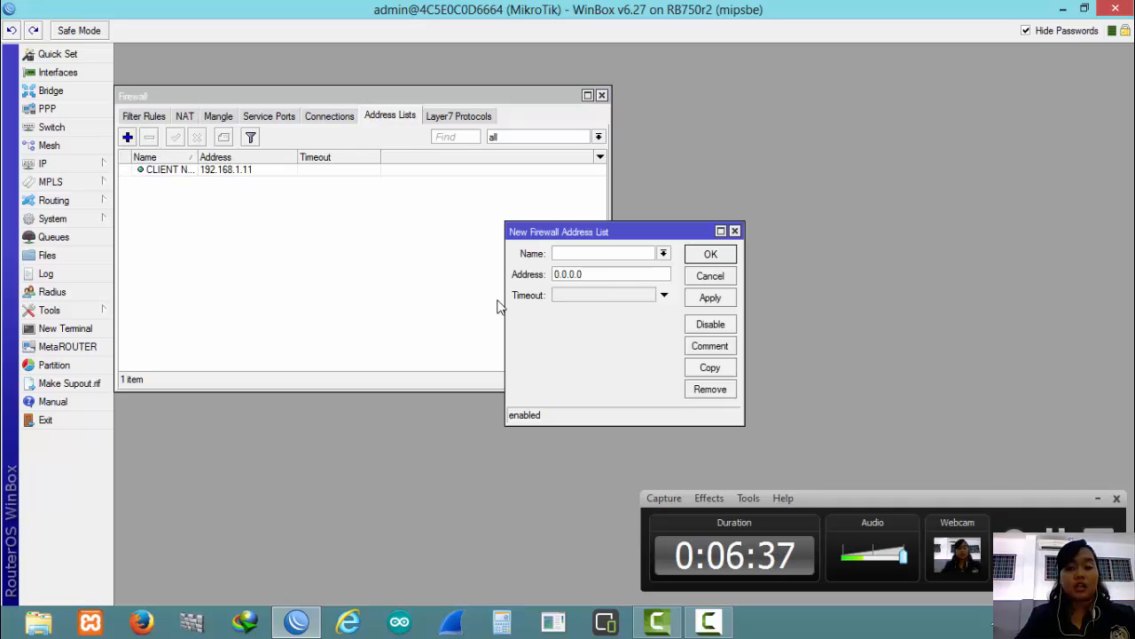
text(A)
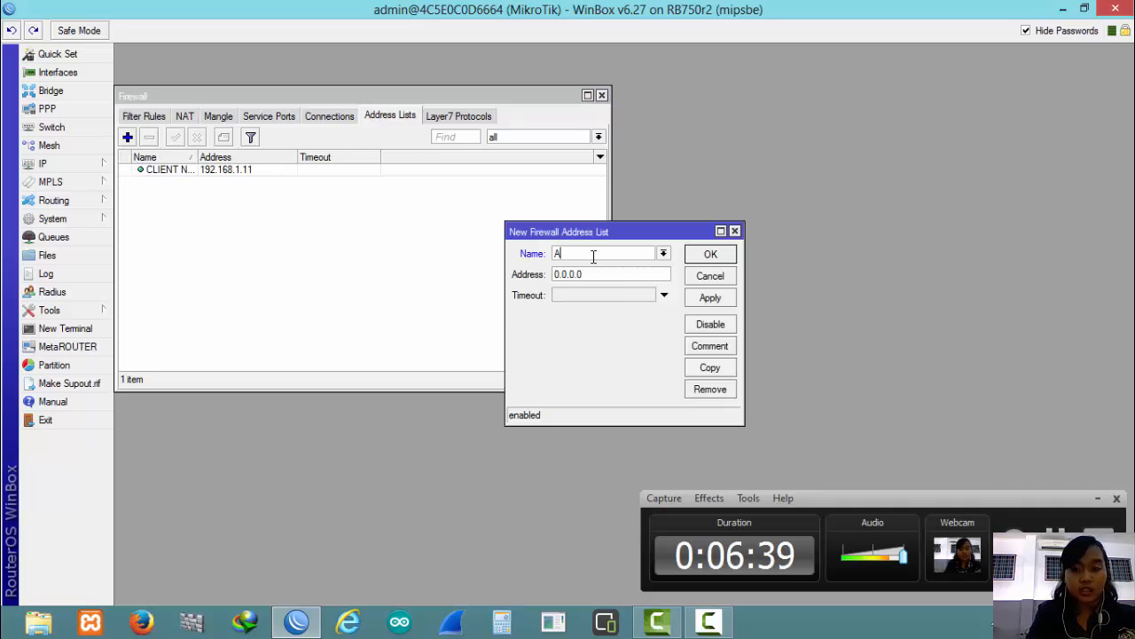
text(TTA)
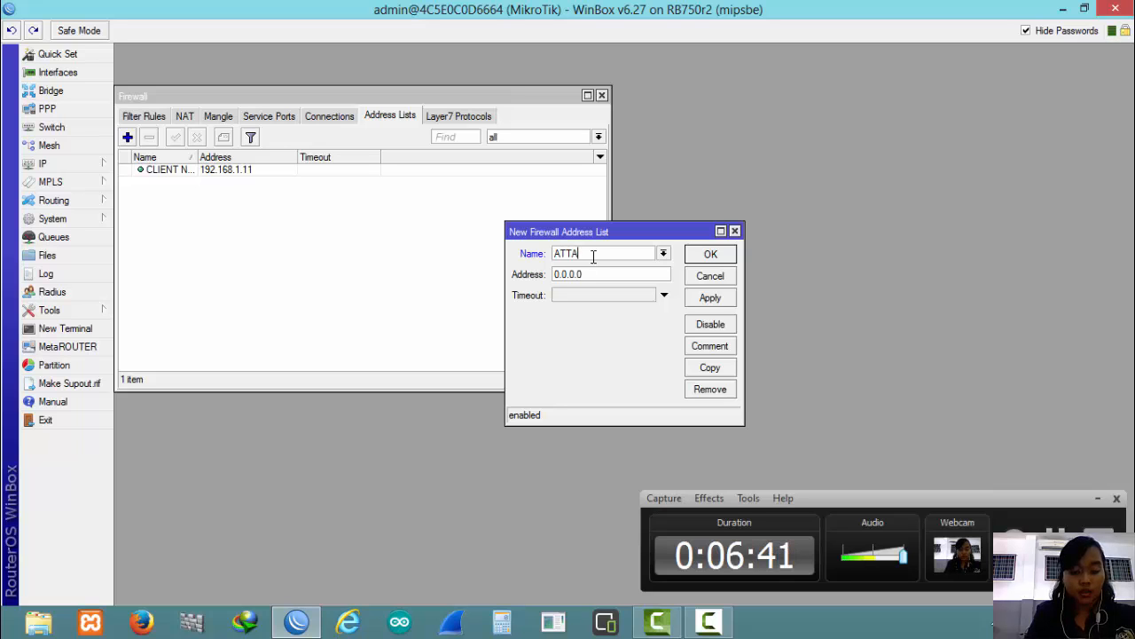
text(CKER)
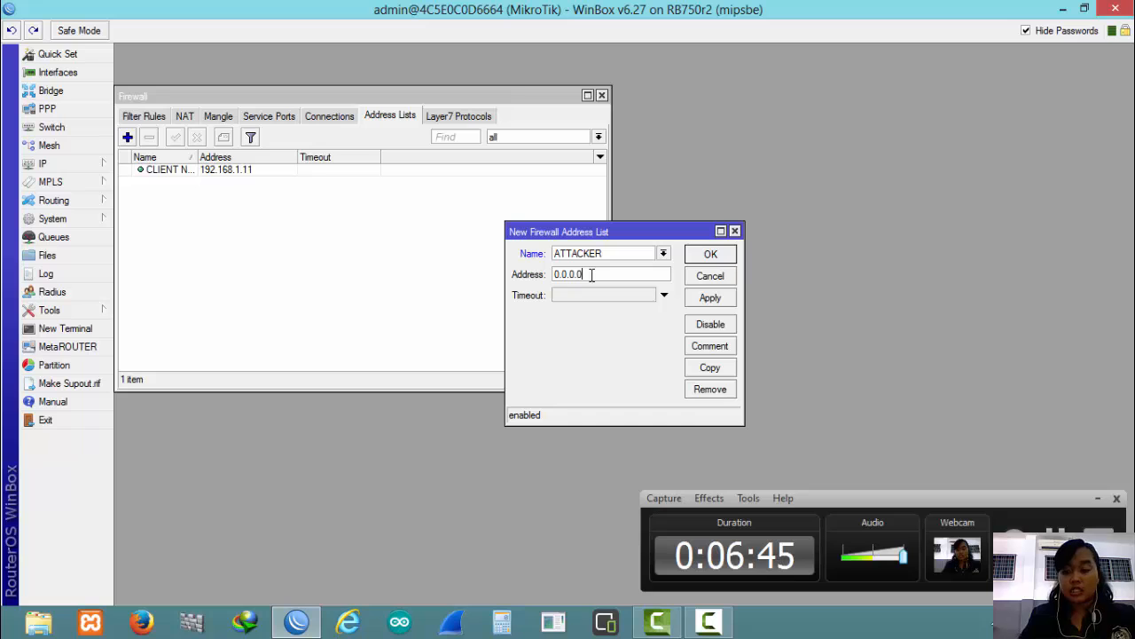
Step: Set the ATTACKER entry's address to 202.134.202.125, then apply and save it
key(BackSpace)
key(BackSpace)
key(BackSpace)
key(BackSpace)
key(BackSpace)
key(BackSpace)
text(2)
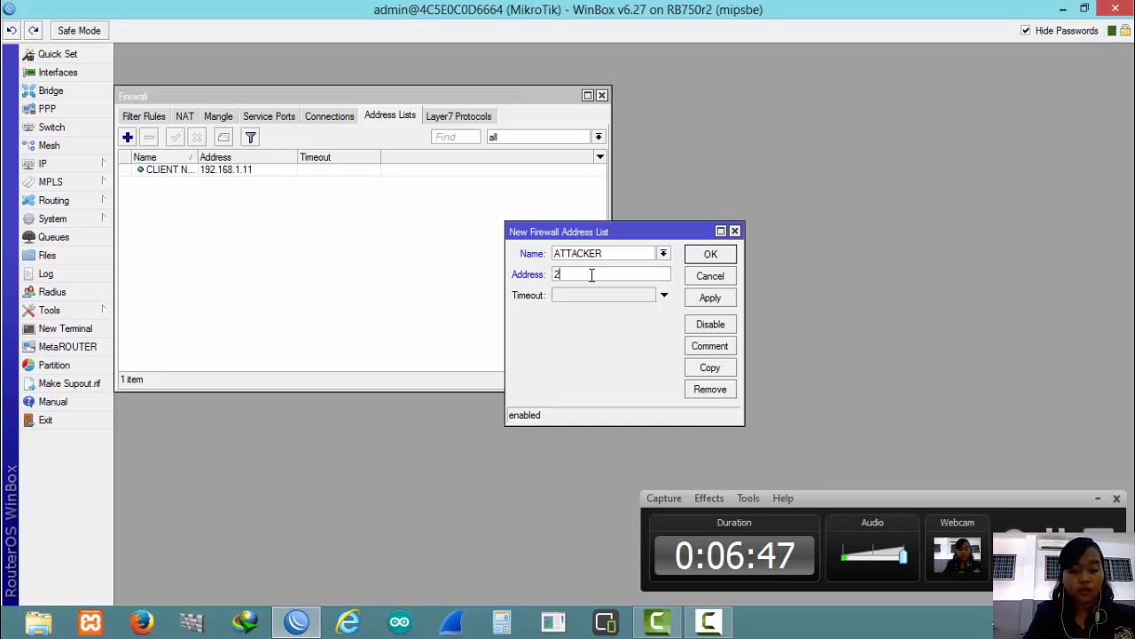
text(02)
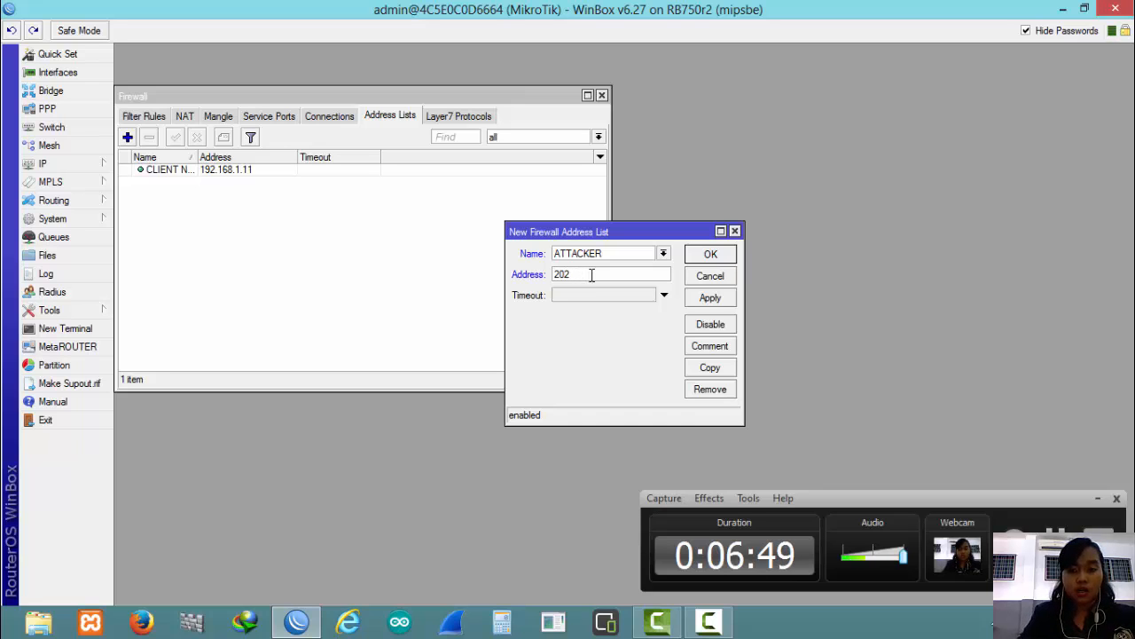
text(.134)
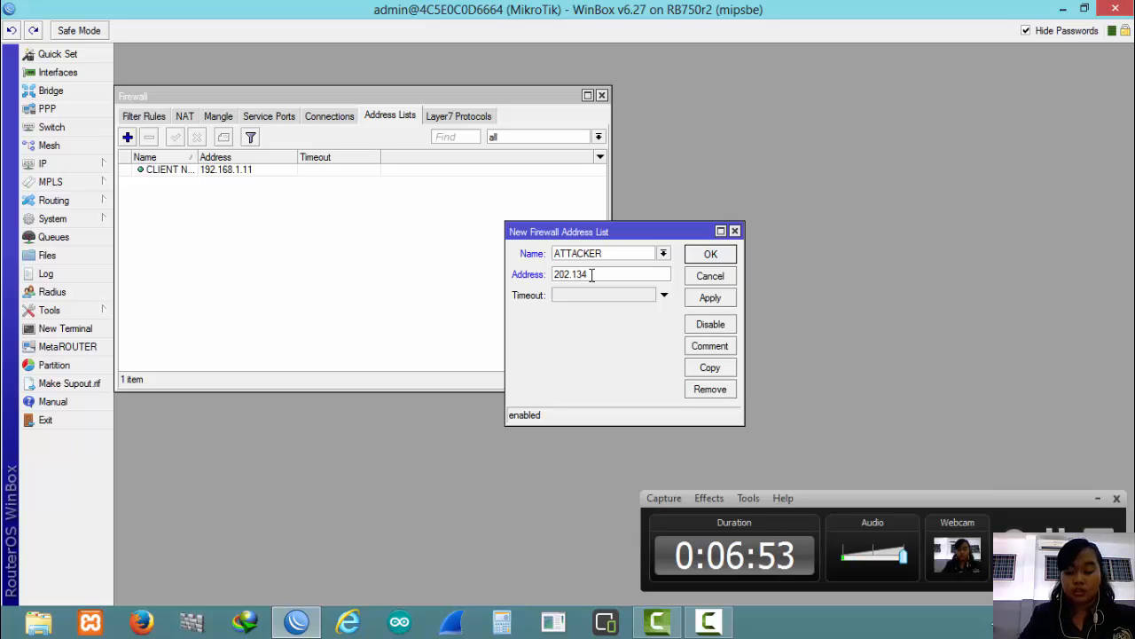
text(.1)
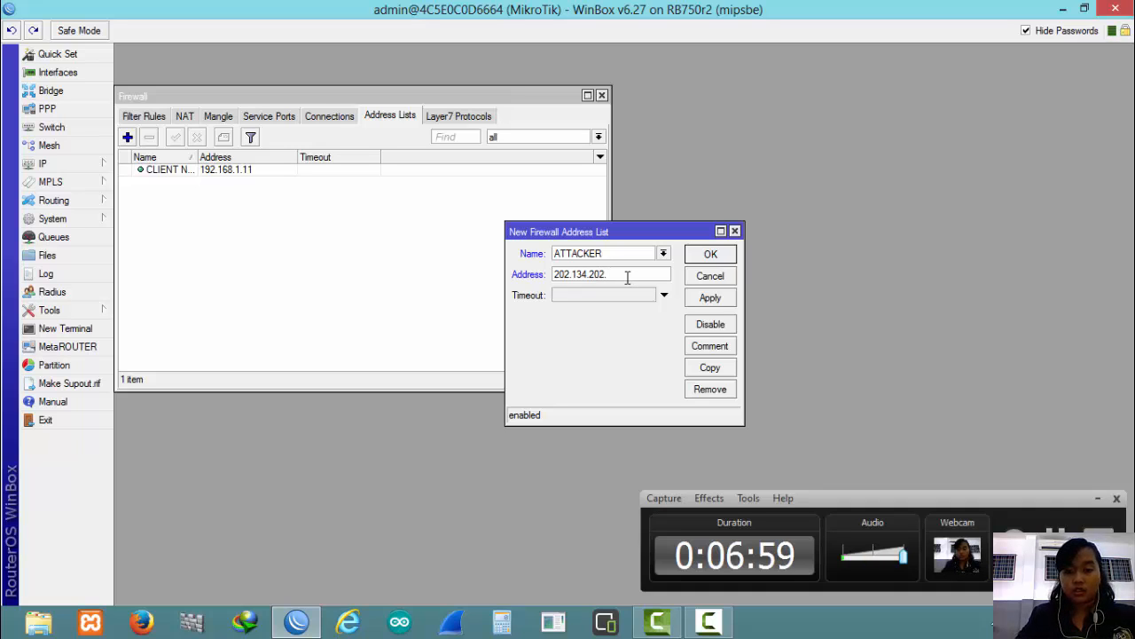
text(125)
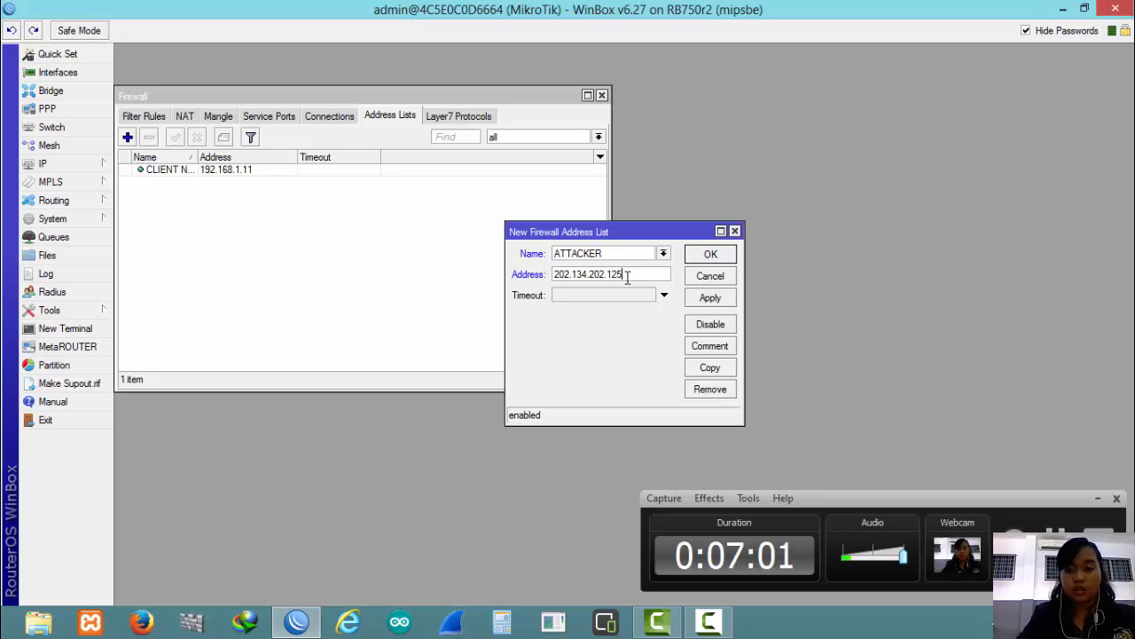
click(714, 300)
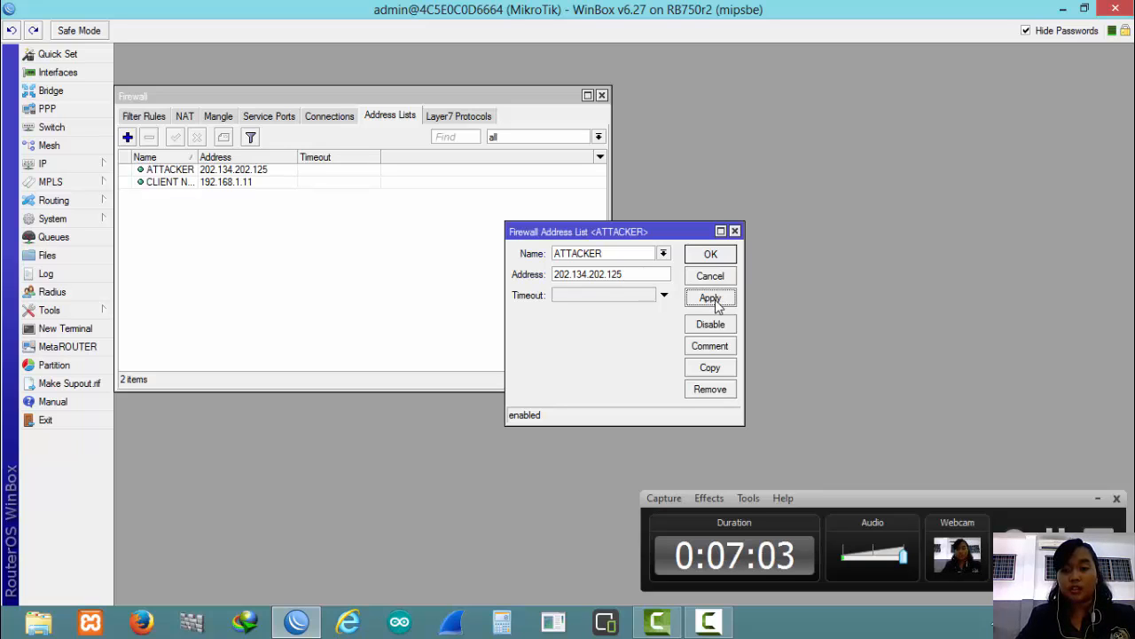
click(719, 255)
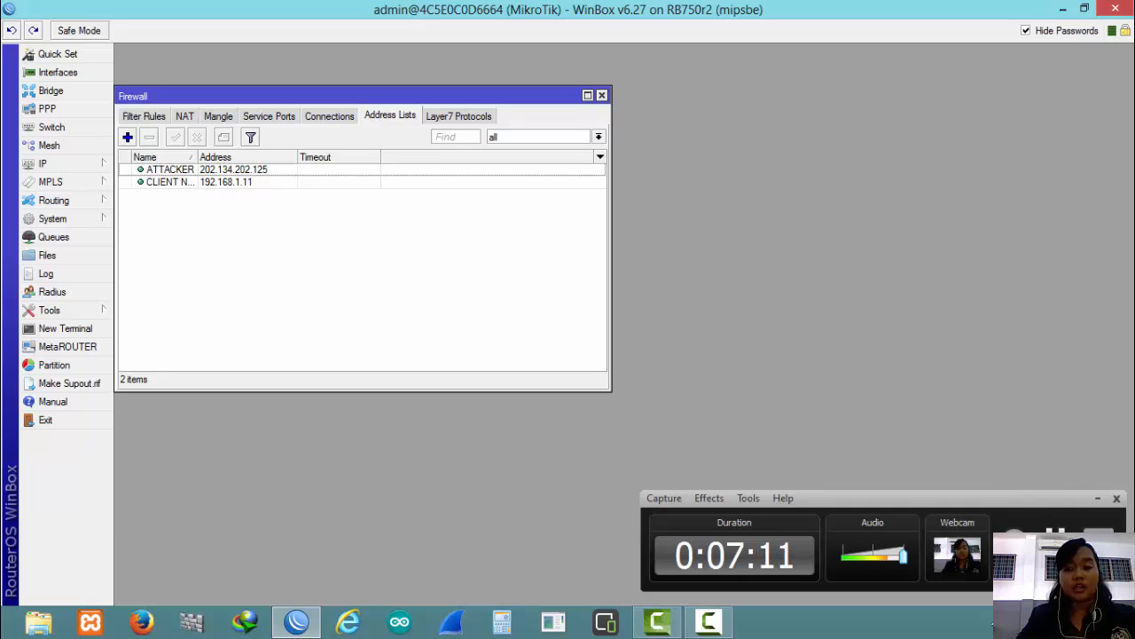
click(1055, 539)
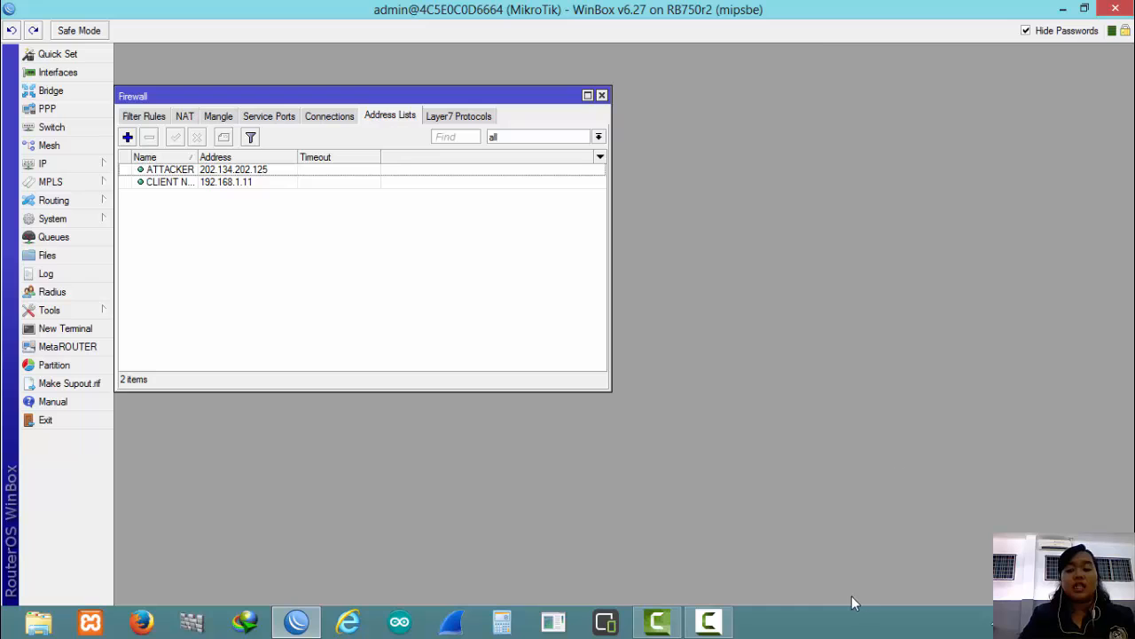
click(709, 622)
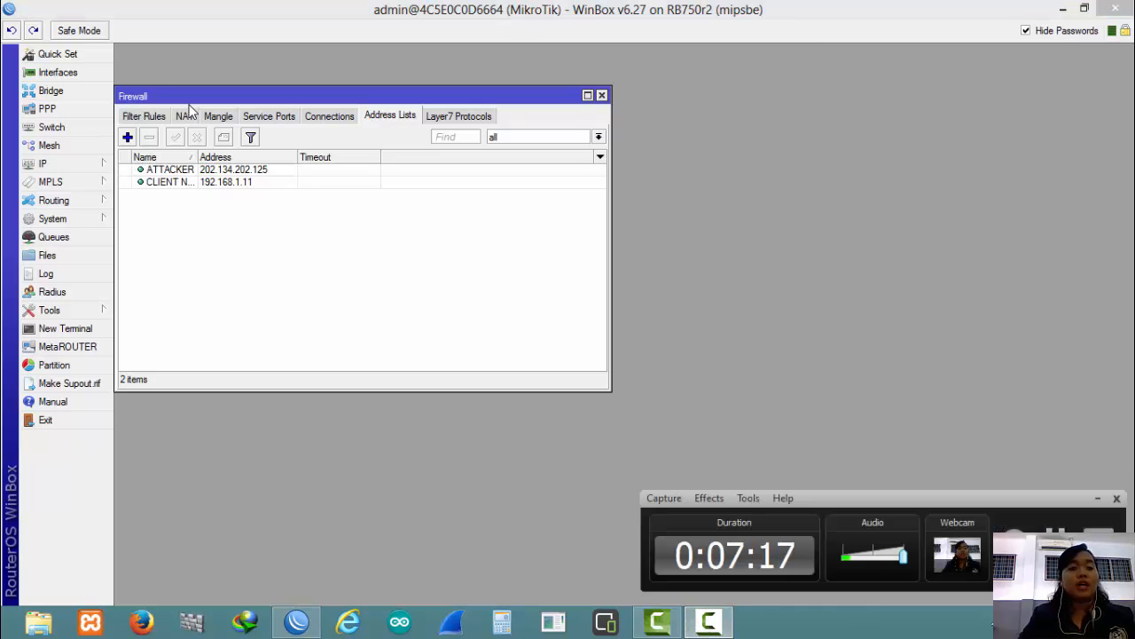
Step: Start another firewall filter rule in the forward chain with ether2 as its outgoing interface
click(148, 115)
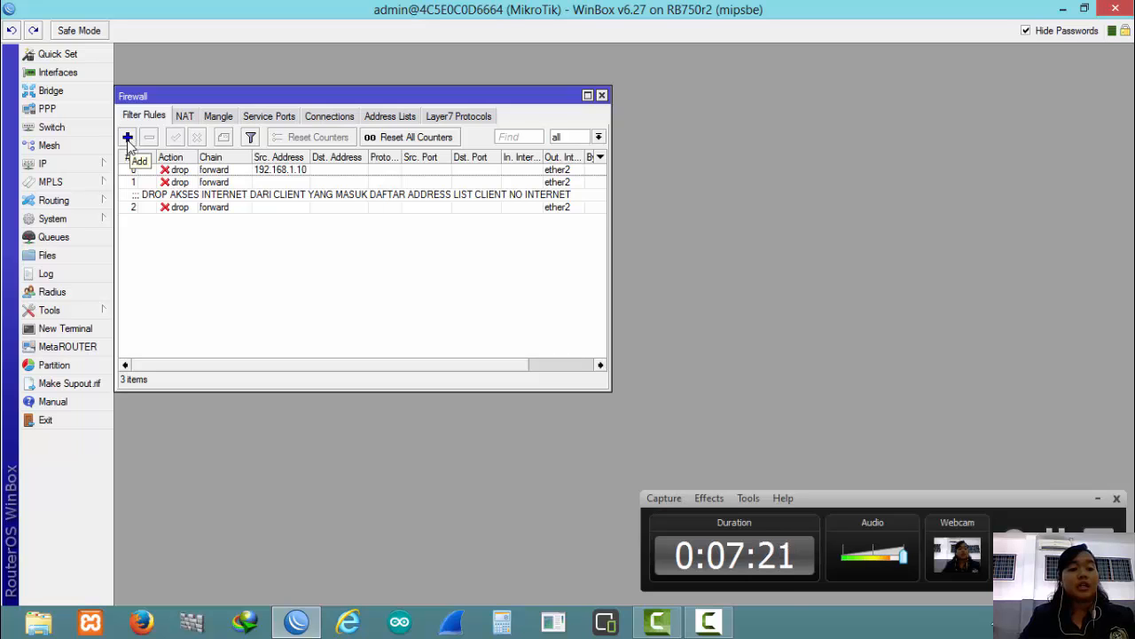
click(127, 137)
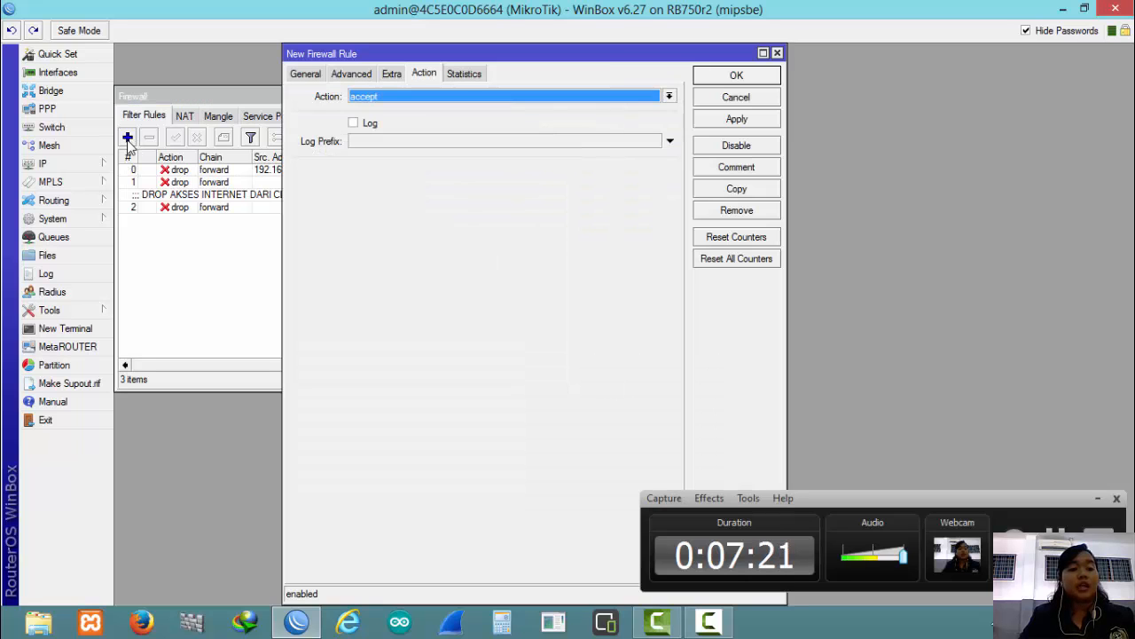
click(307, 76)
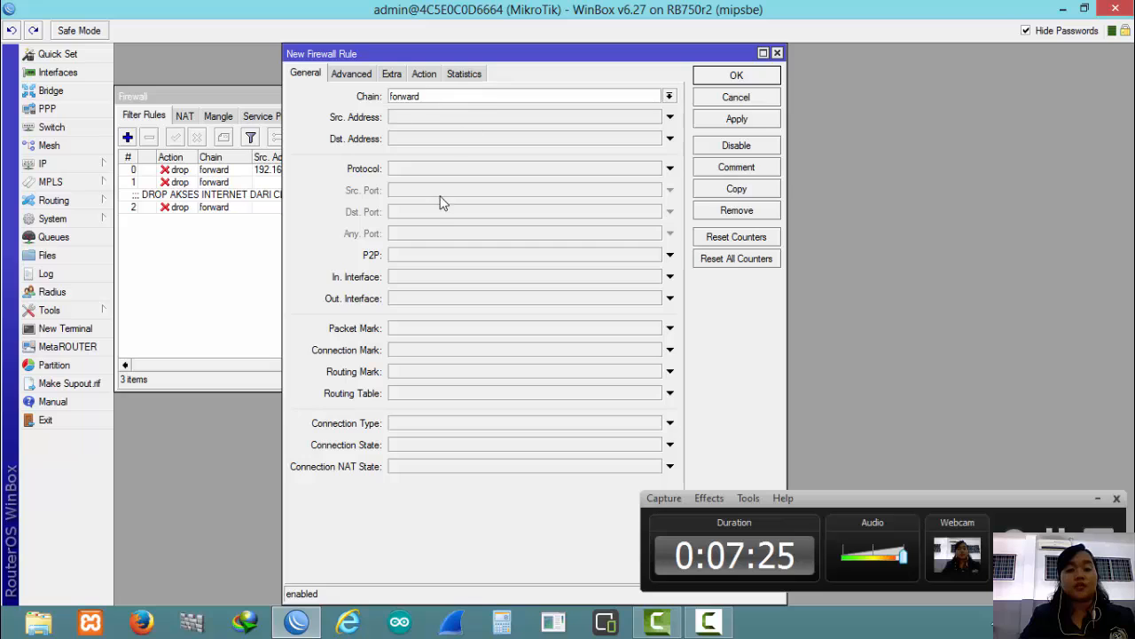
click(671, 299)
click(655, 300)
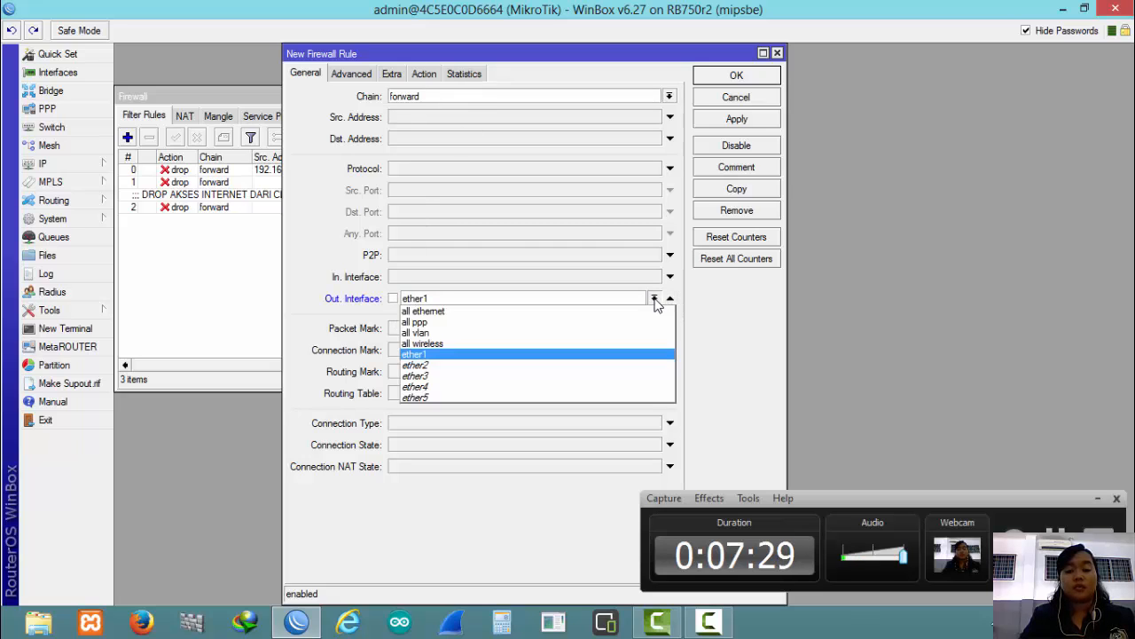
click(561, 365)
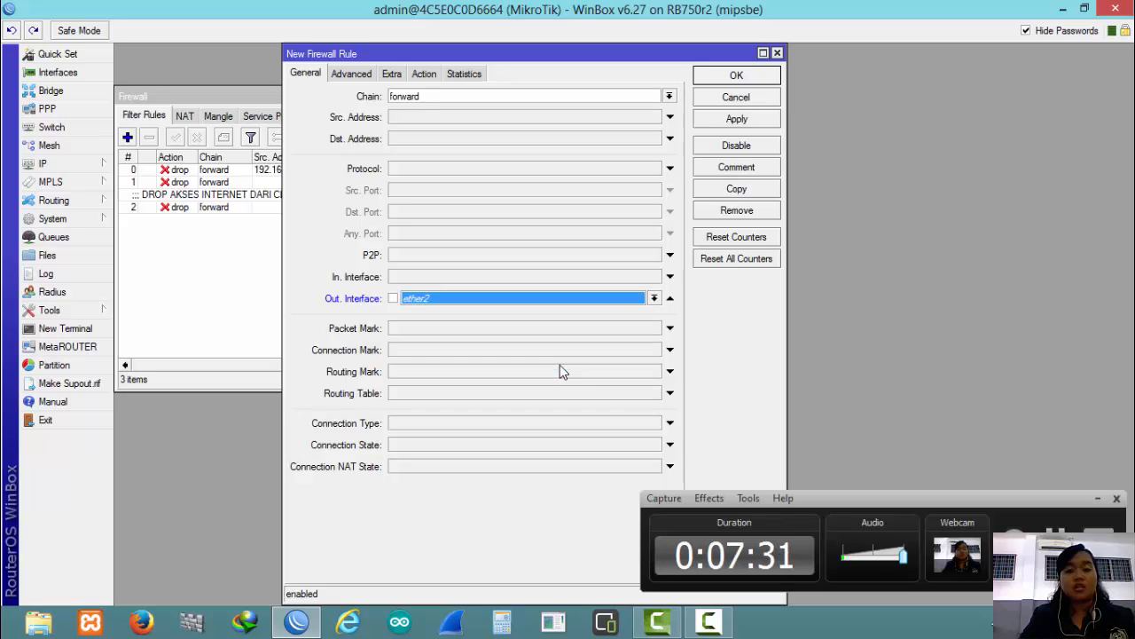
Step: Set the new filter rule's source address list to ATTACKER
click(358, 77)
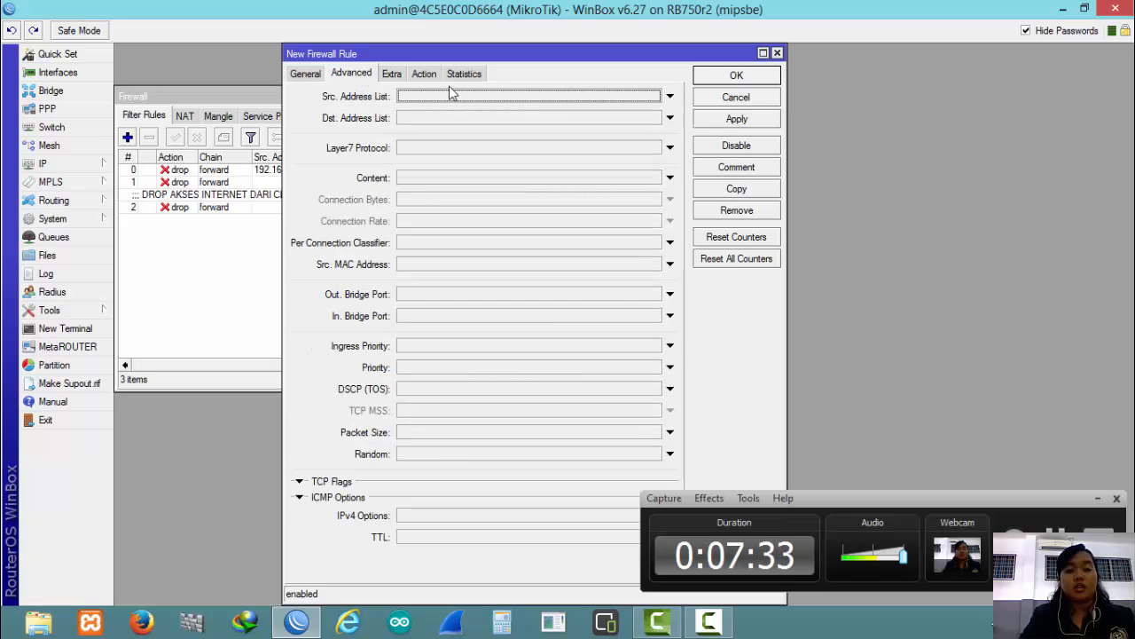
click(670, 98)
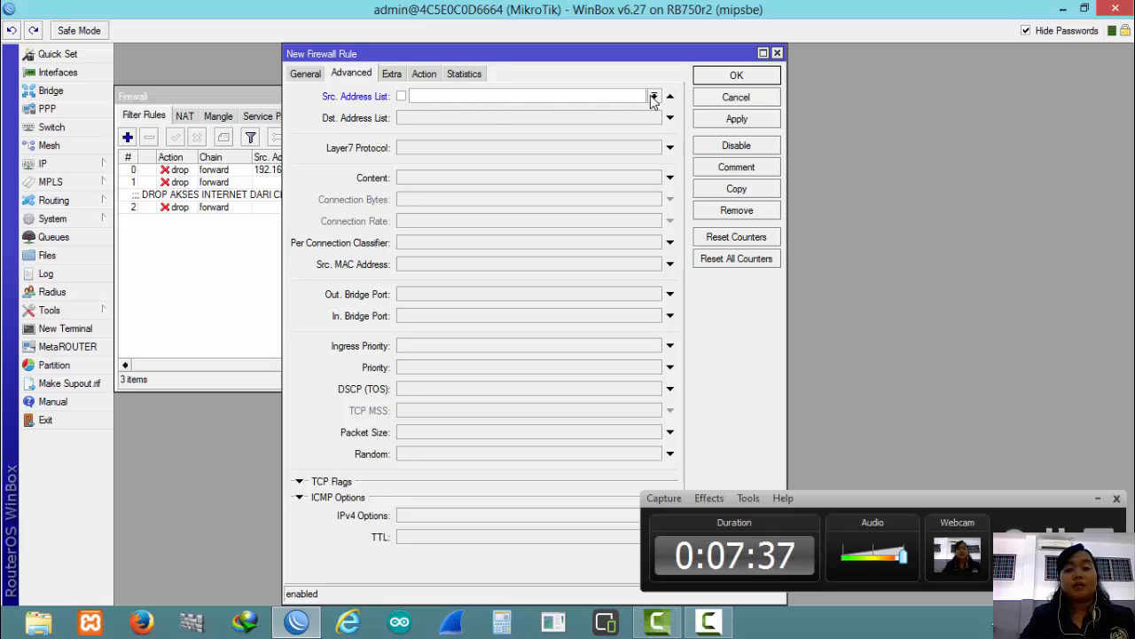
click(654, 97)
click(606, 111)
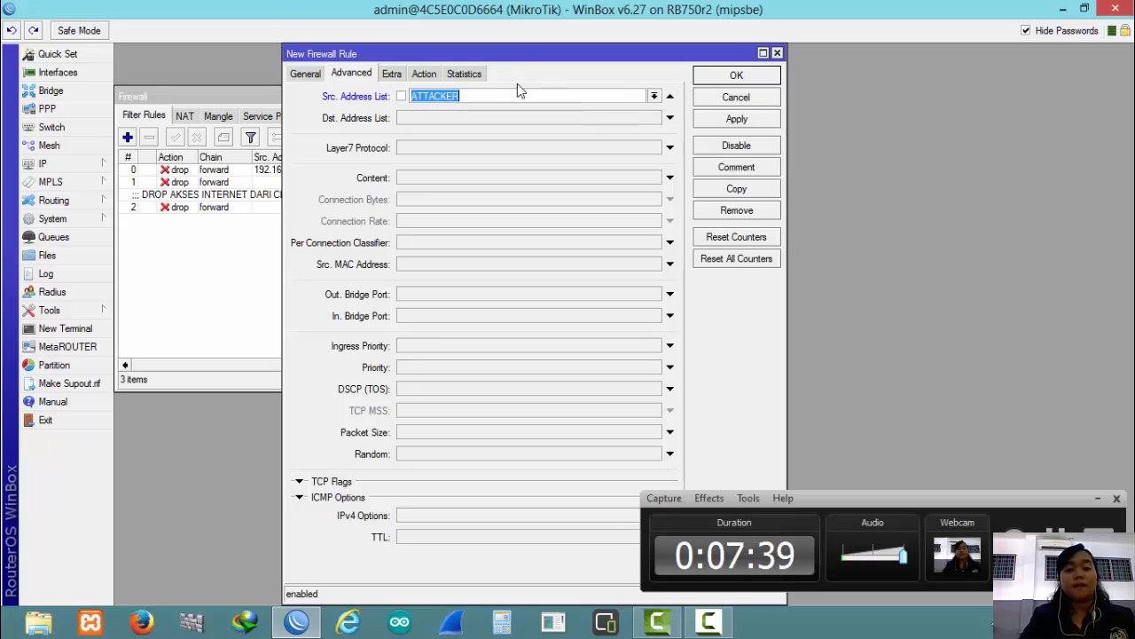
Step: Set the action of the ATTACKER filter rule to drop
click(426, 74)
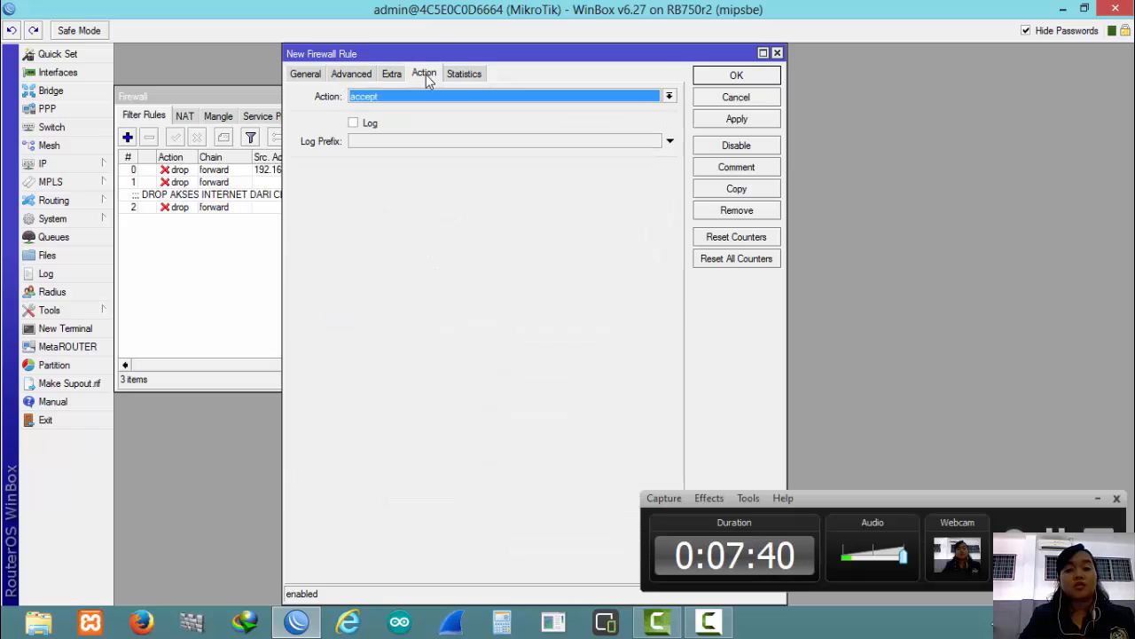
click(670, 96)
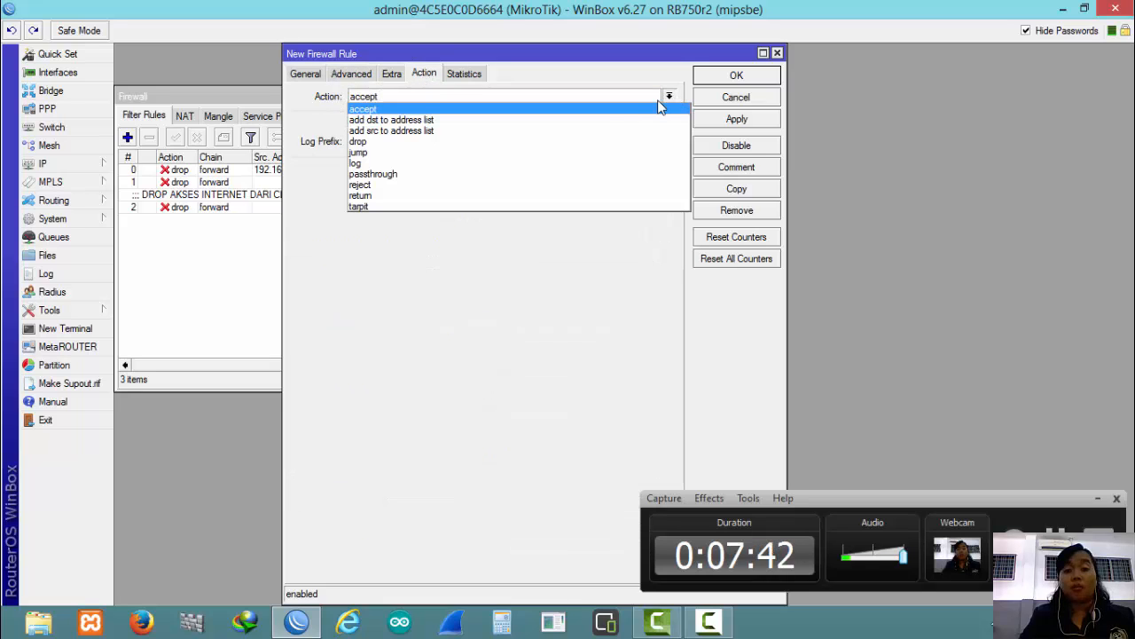
click(583, 145)
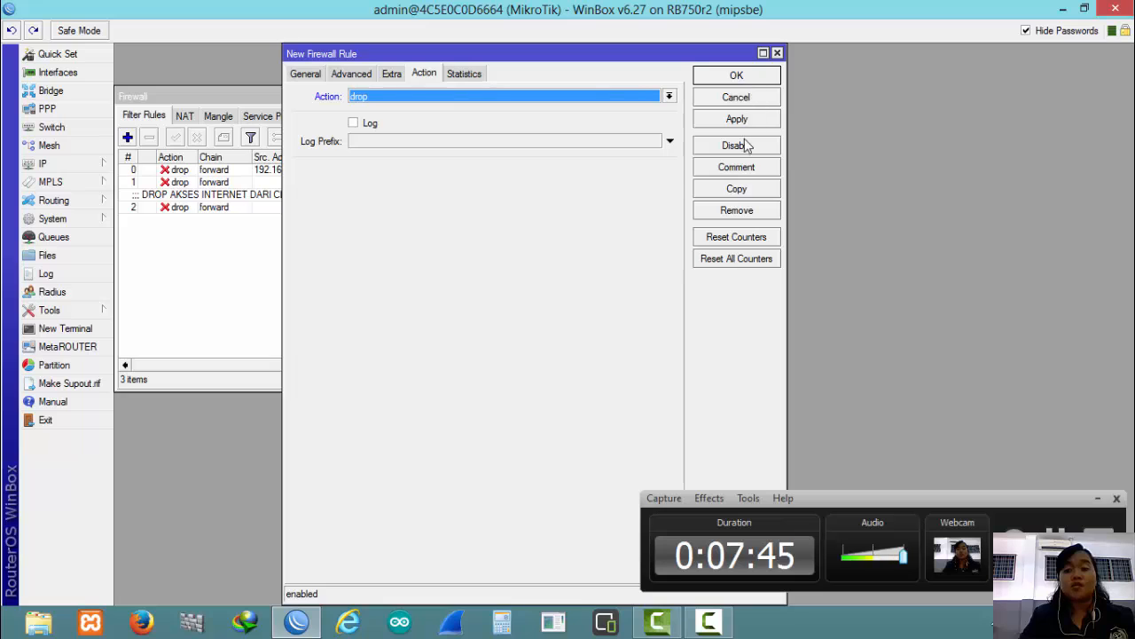
Step: Add the comment "DROP ATTACKER YANG SUDAH DIMASUKKAN KE DALAM IP BLACKLIST" to the ATTACKER drop rule, and apply and save the rule
click(736, 167)
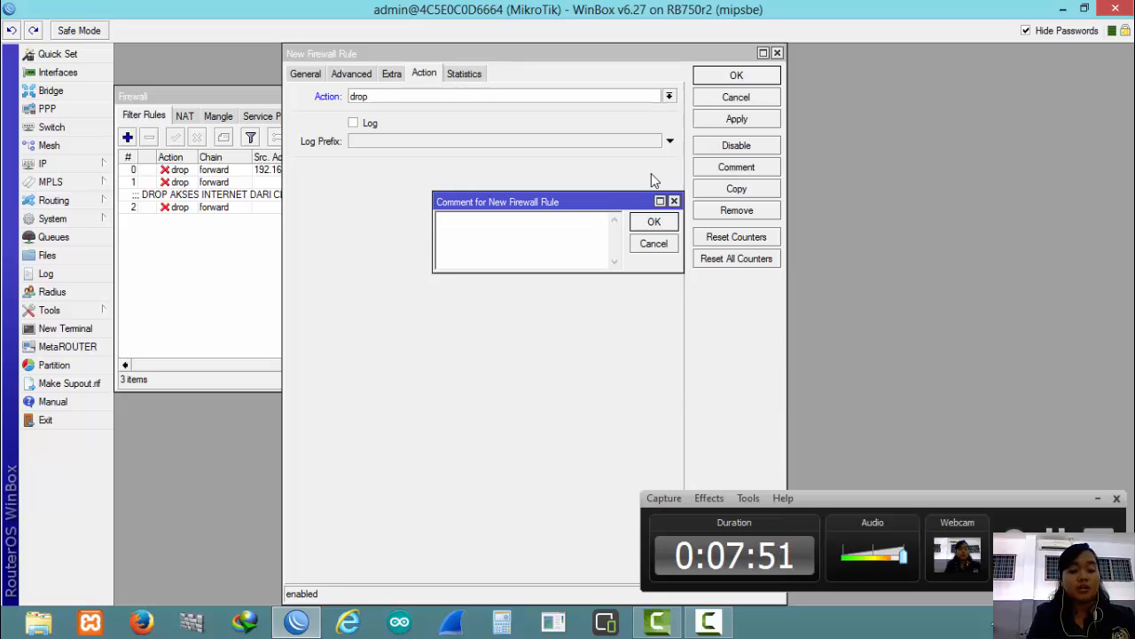
text(DR)
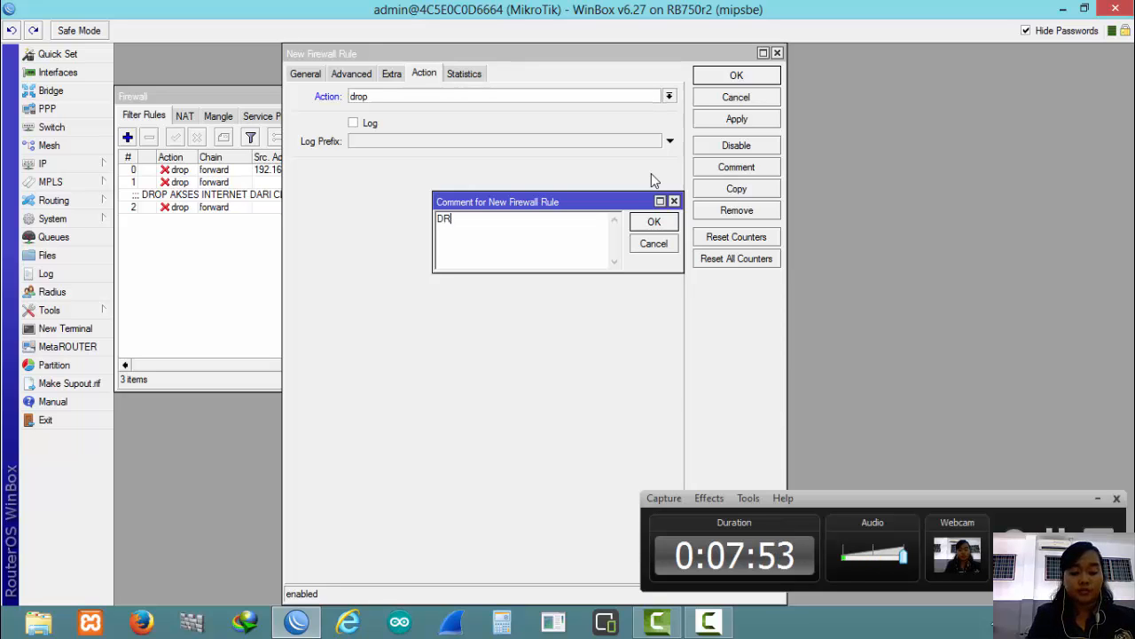
text(OP ATT)
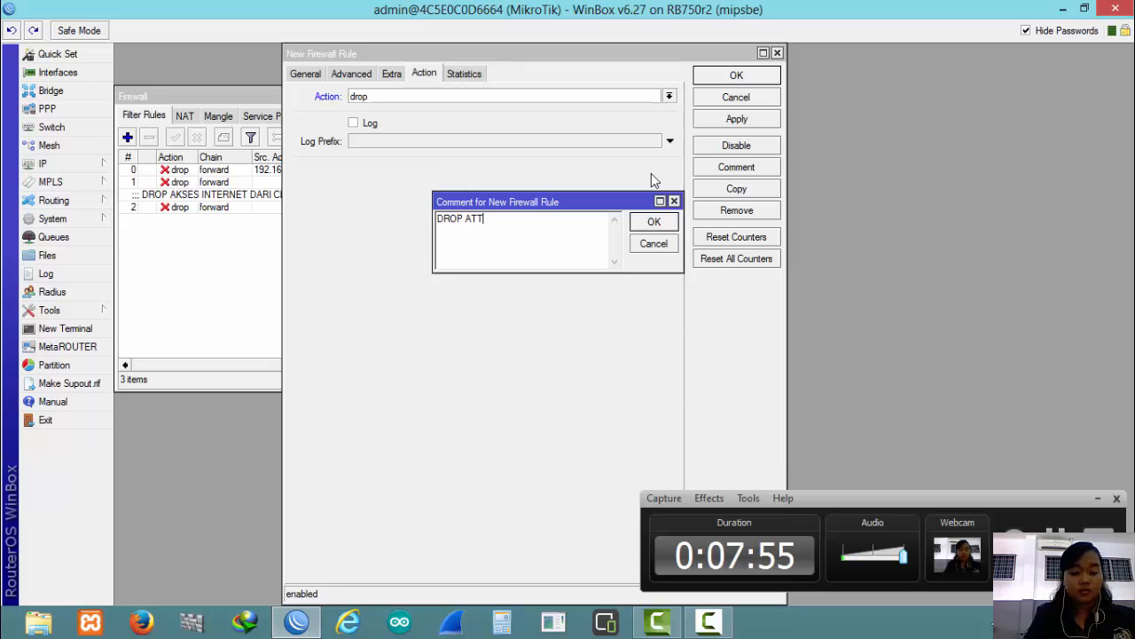
text(ACKER)
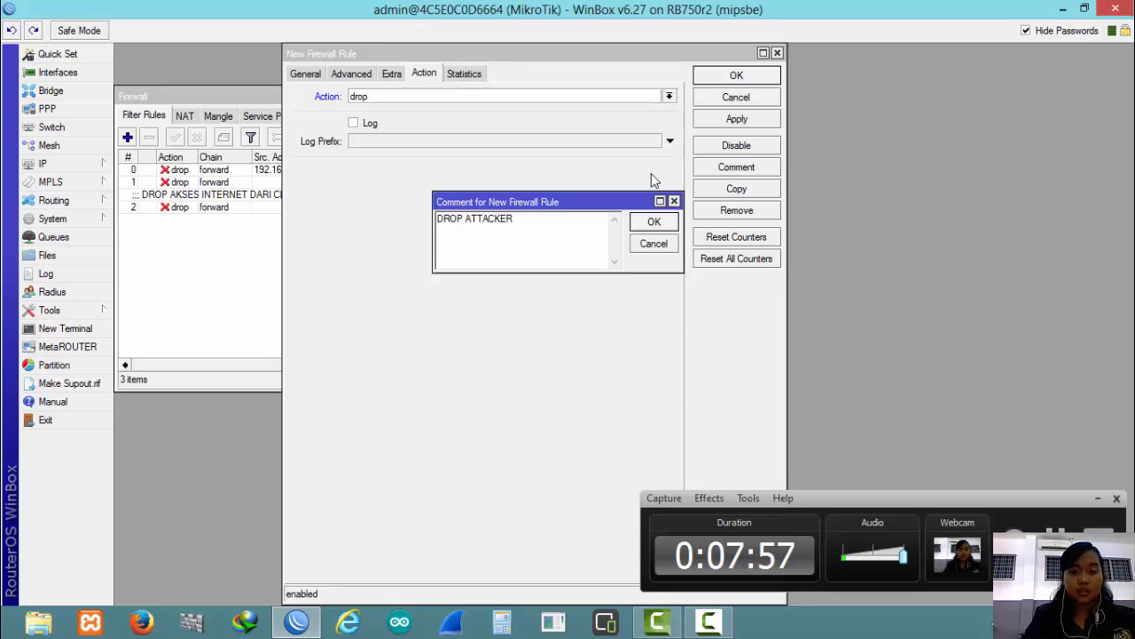
text( YA)
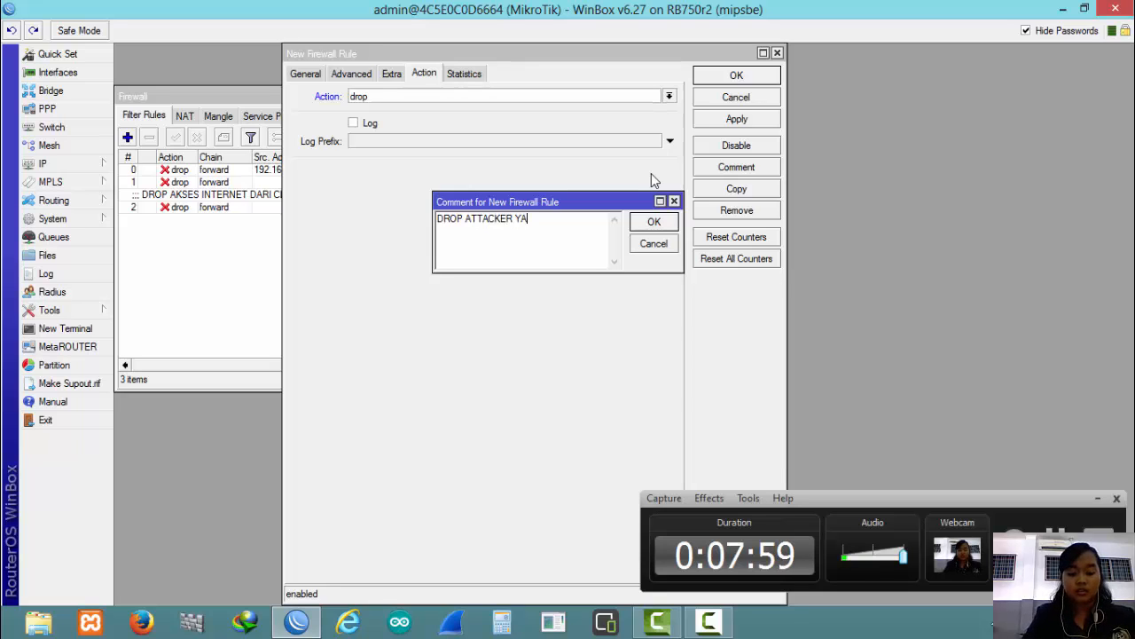
text(NG SUDA)
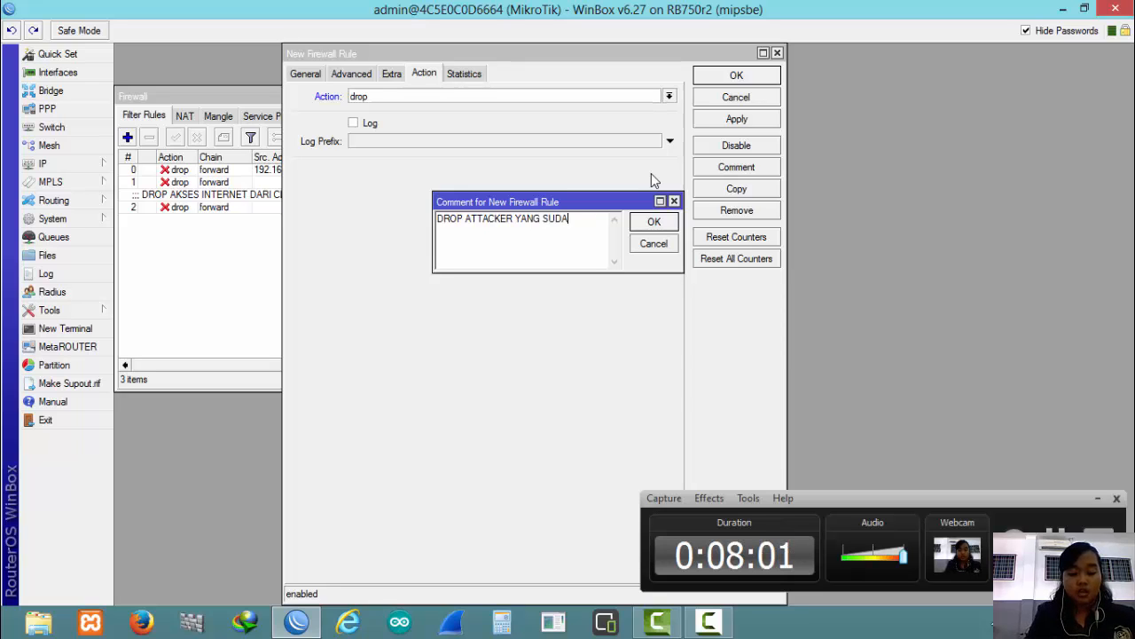
text(H D)
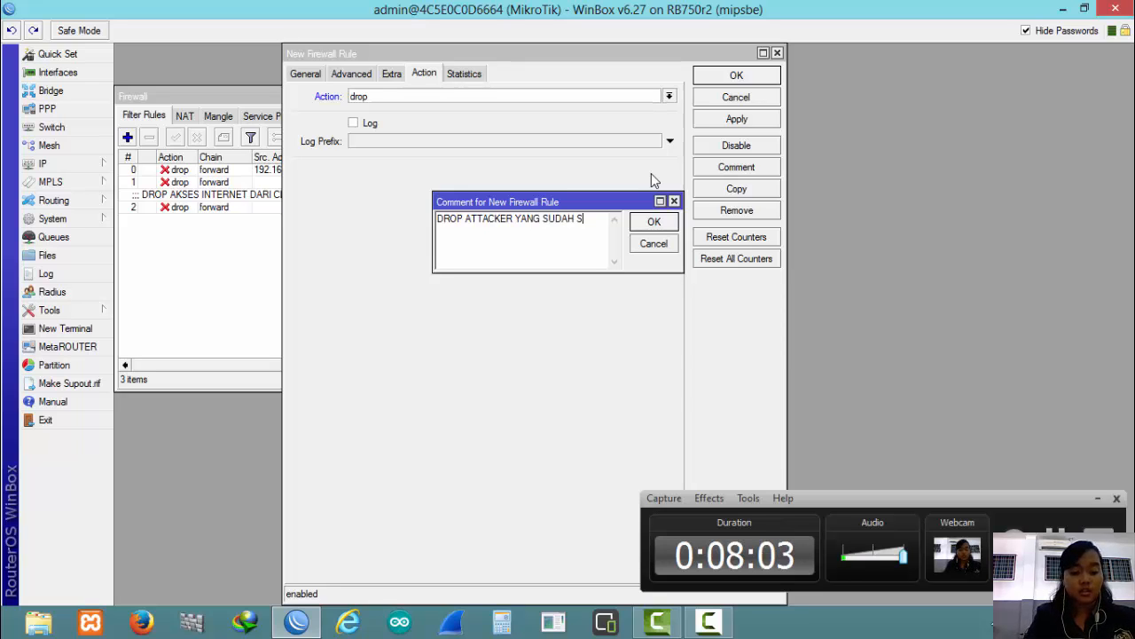
text(IMAK)
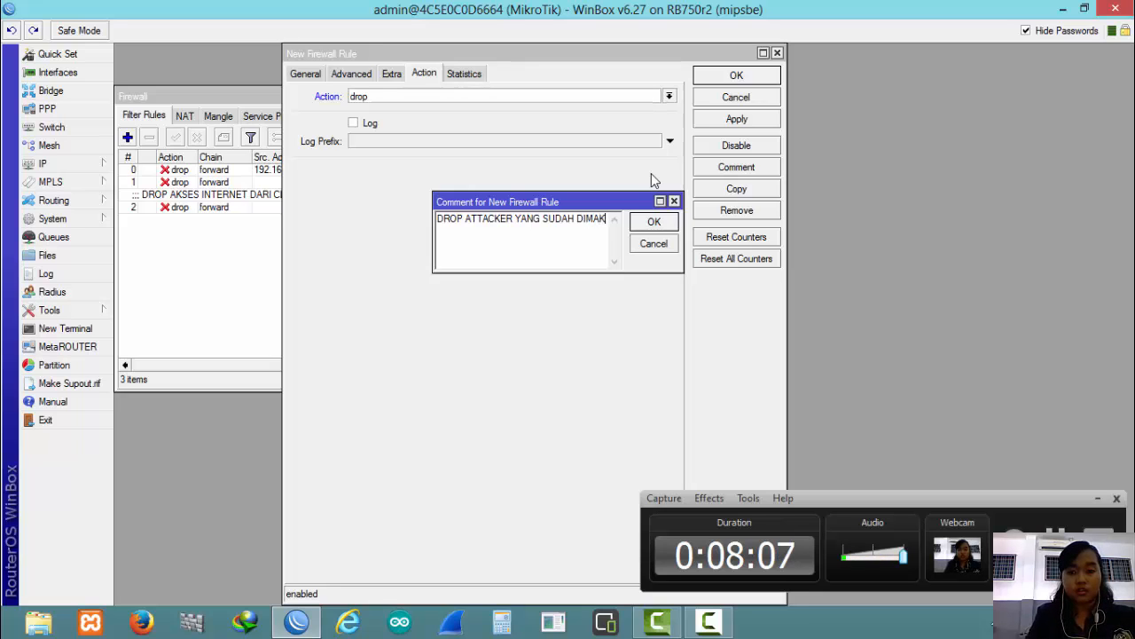
key(BackSpace)
text(SU)
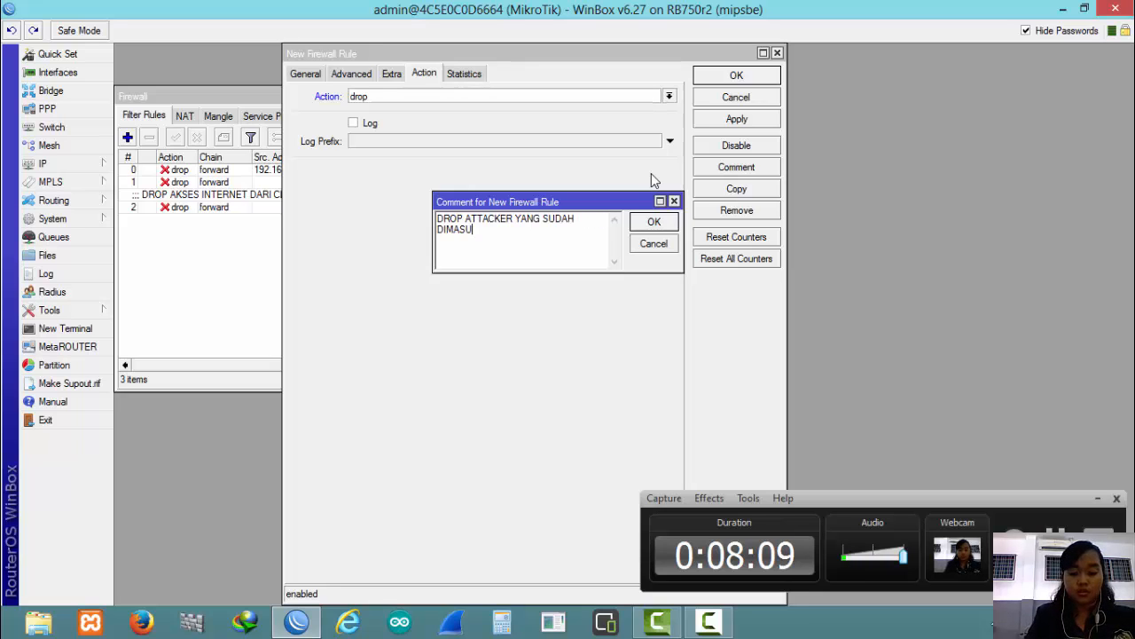
text(KKAN)
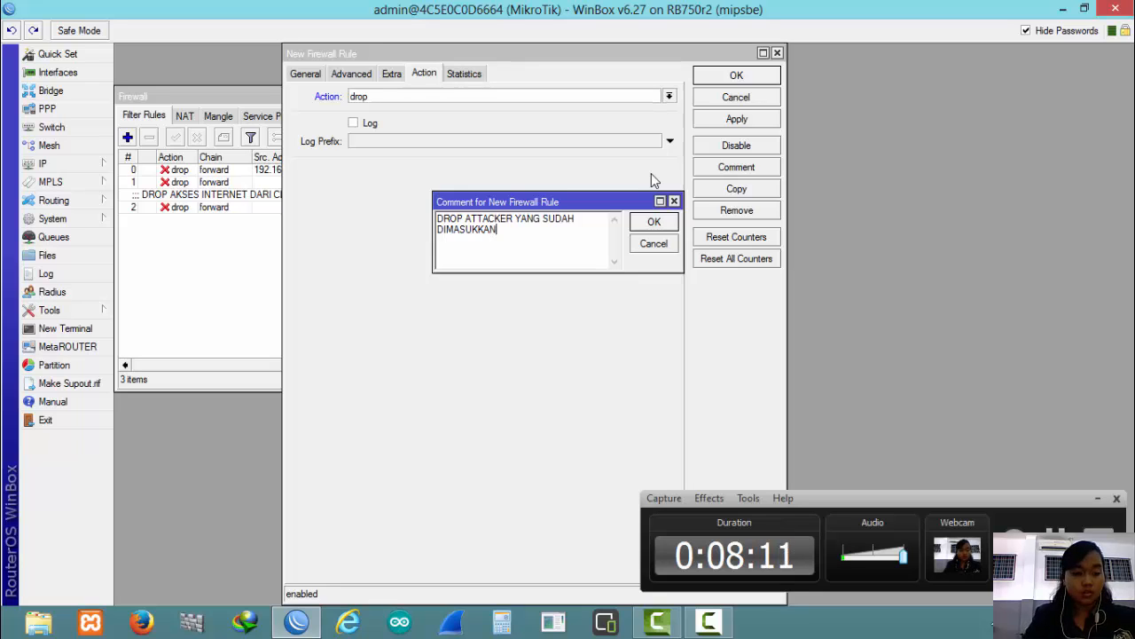
text( KE DA)
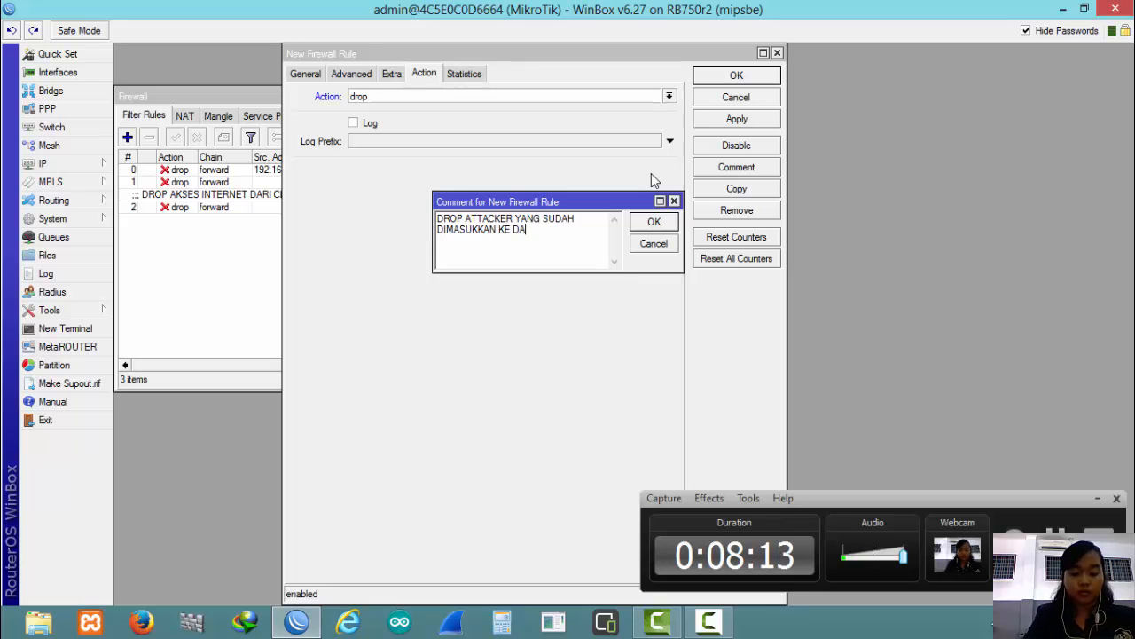
text(LAM )
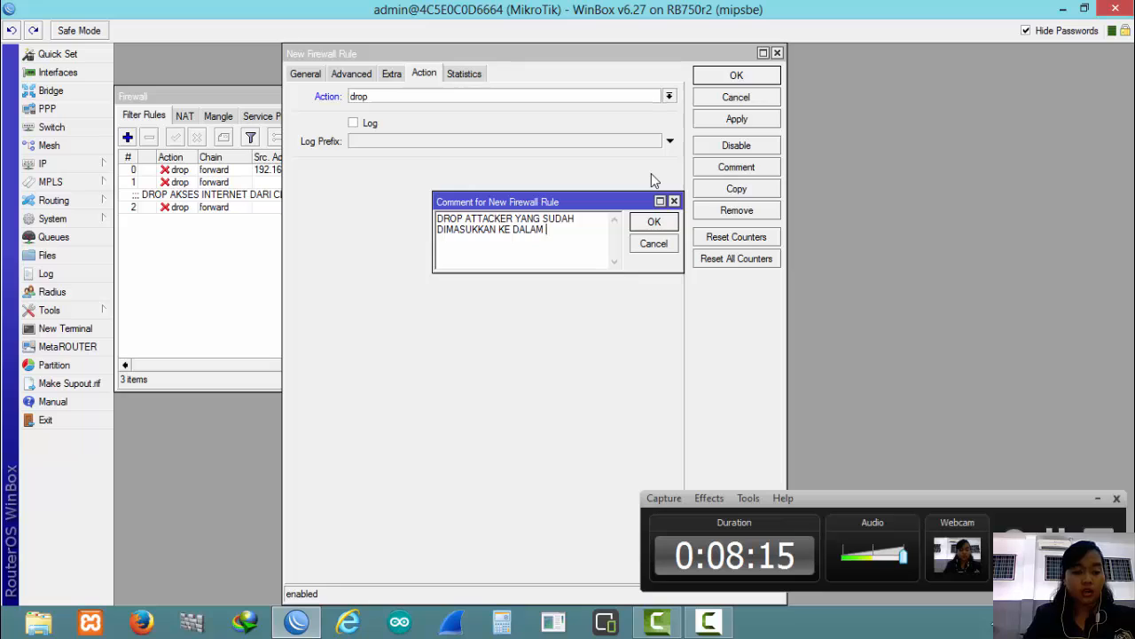
text(IP BL)
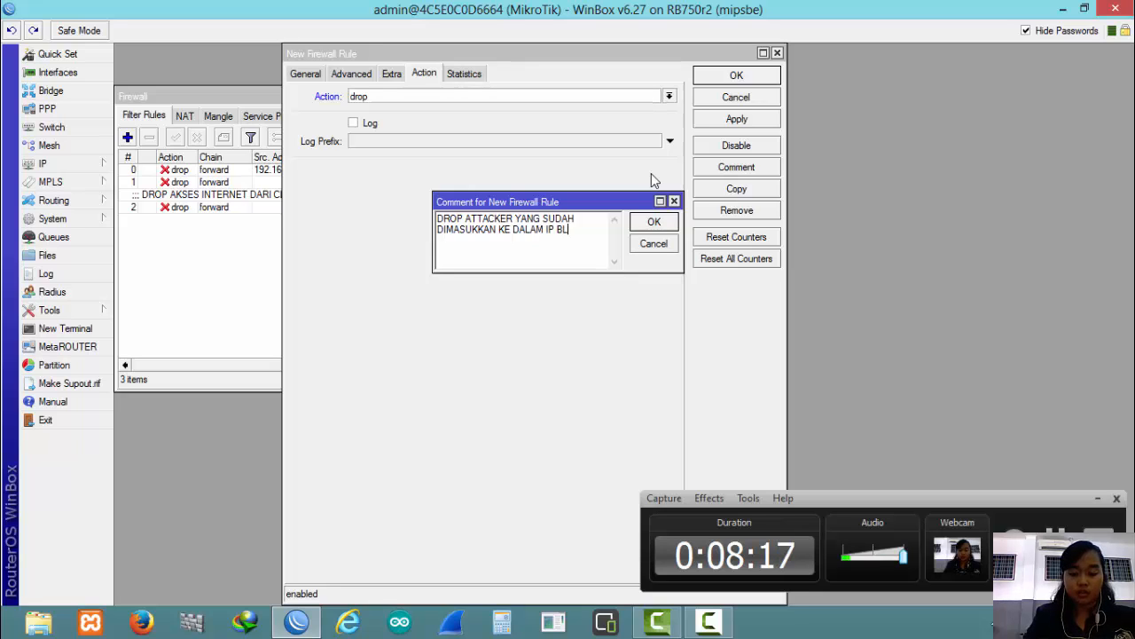
text(ACKLIST)
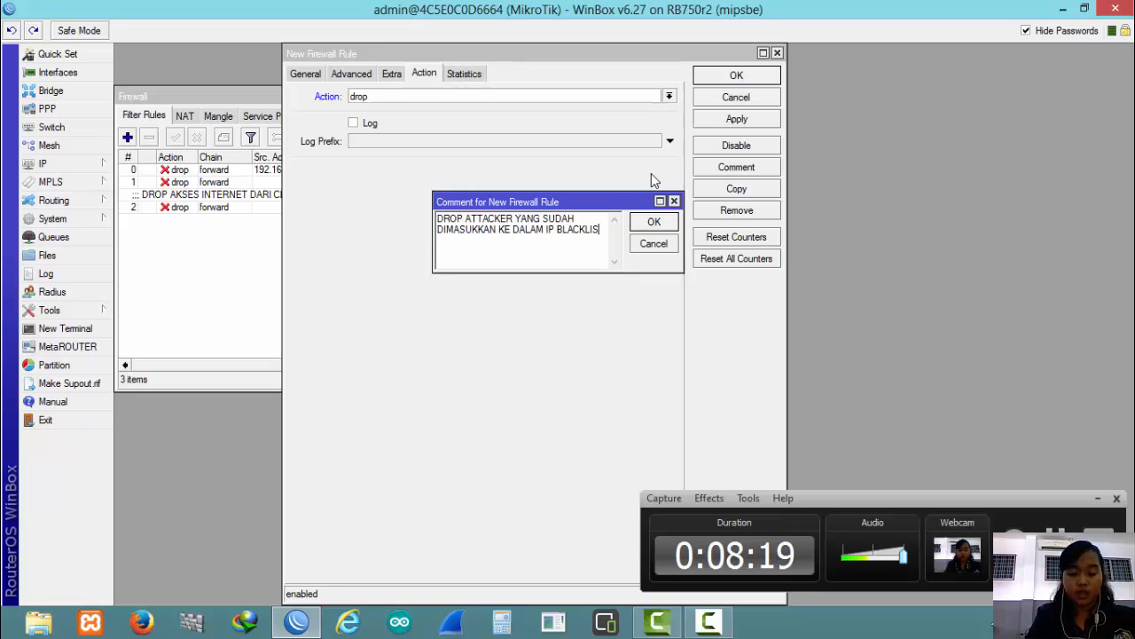
click(654, 222)
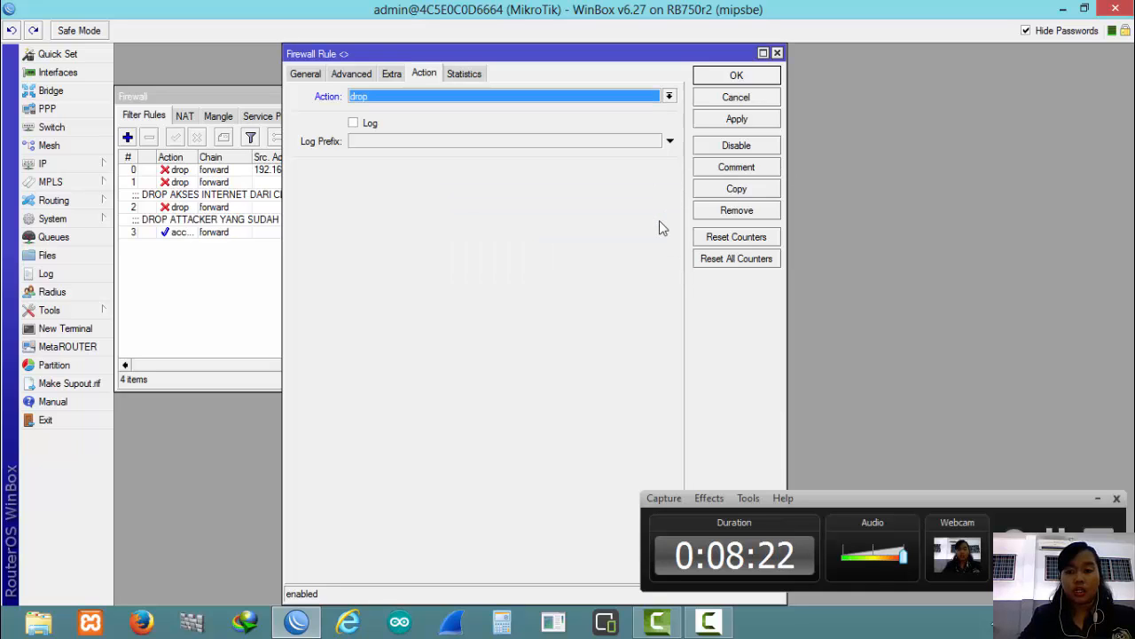
click(745, 121)
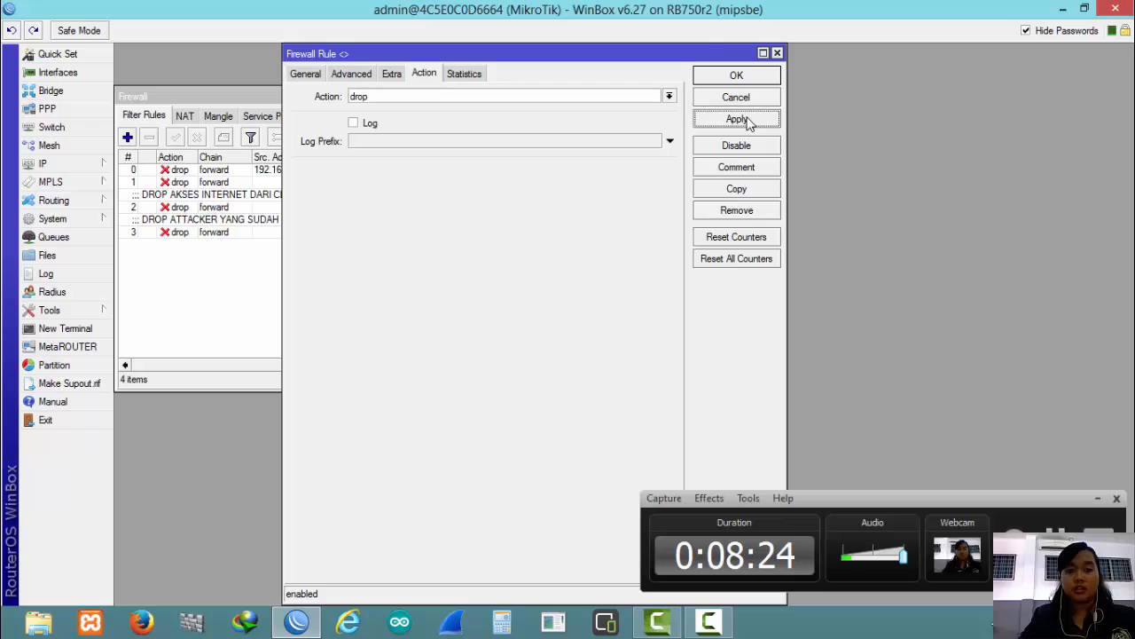
click(745, 77)
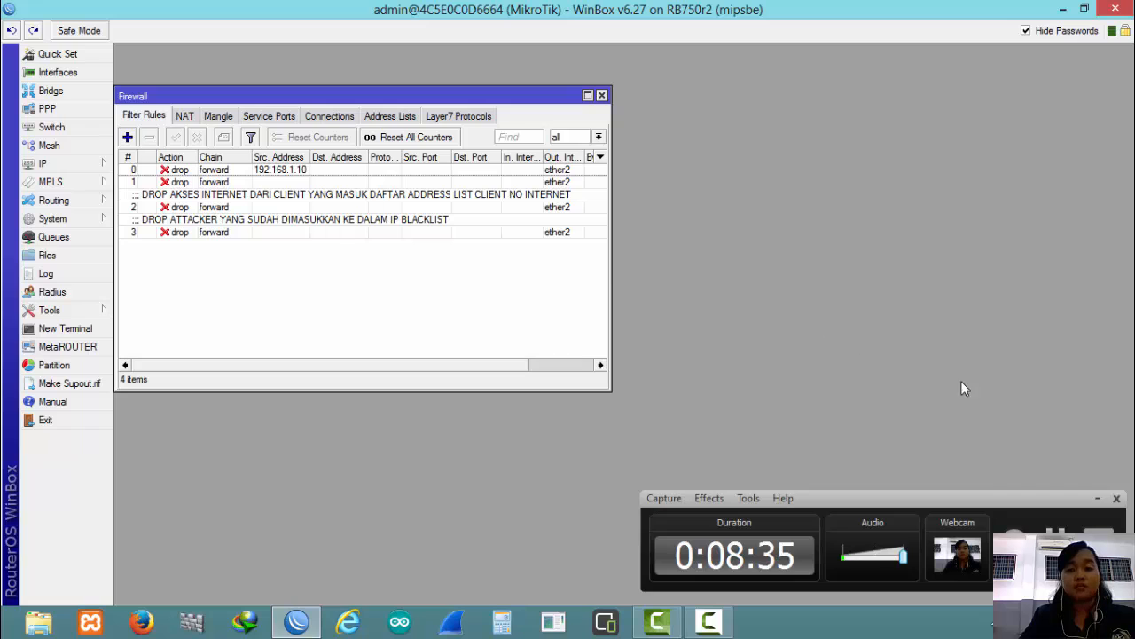
click(1098, 497)
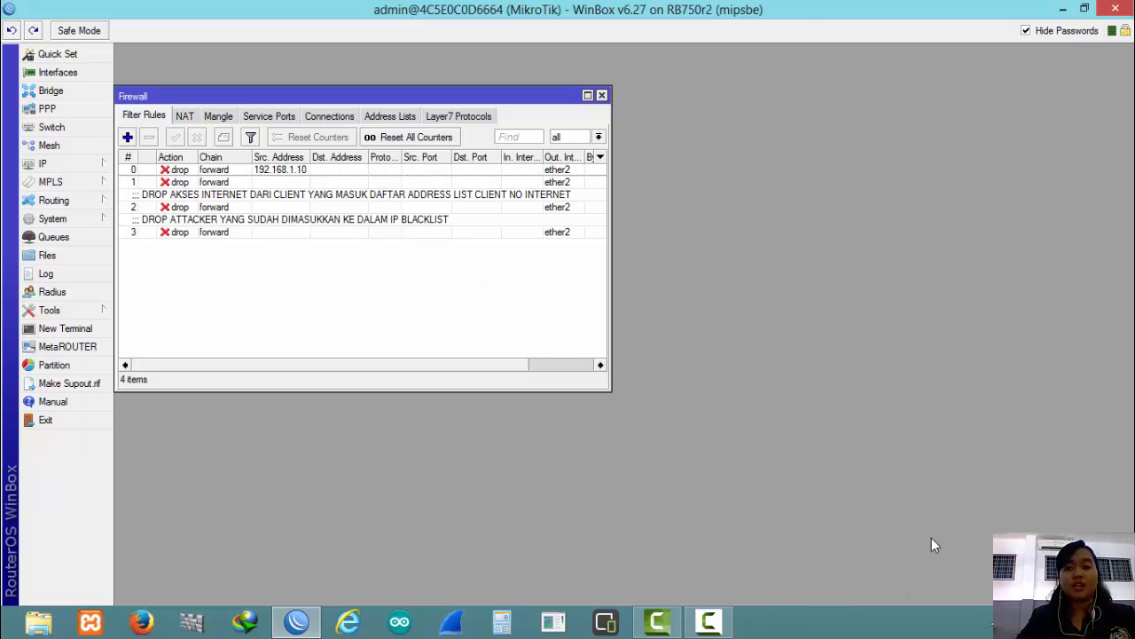
click(714, 622)
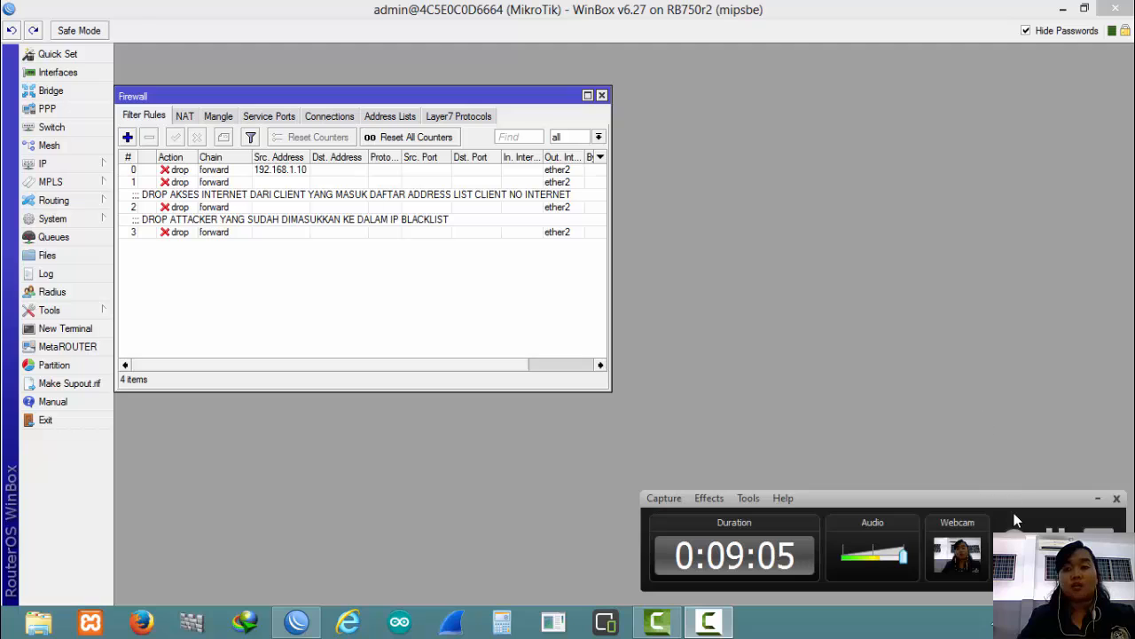
click(1097, 498)
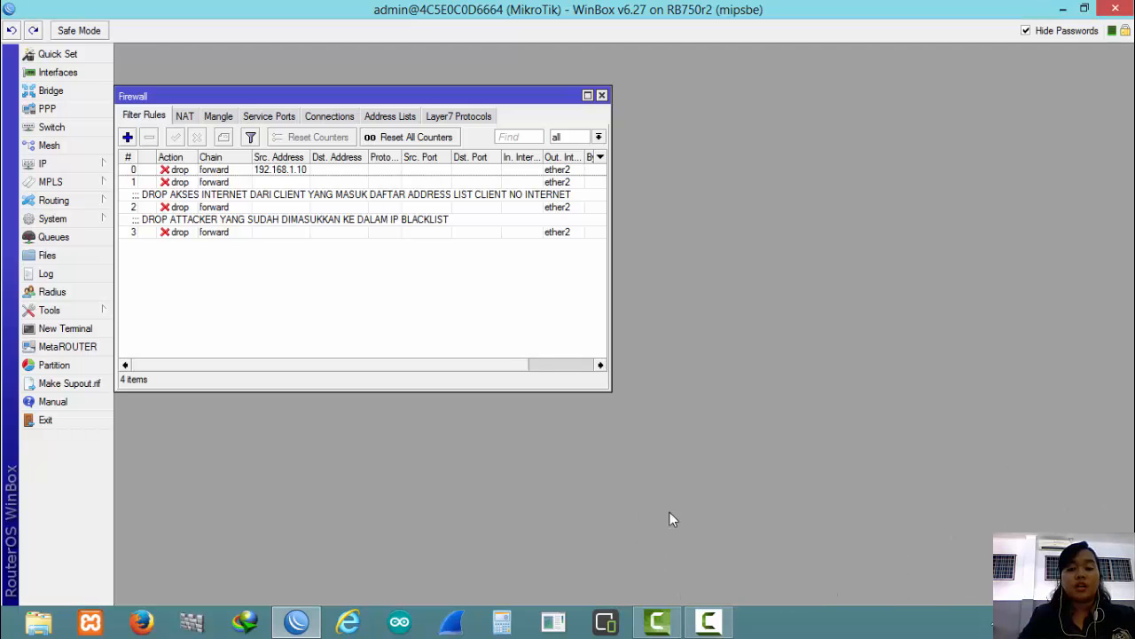
click(710, 623)
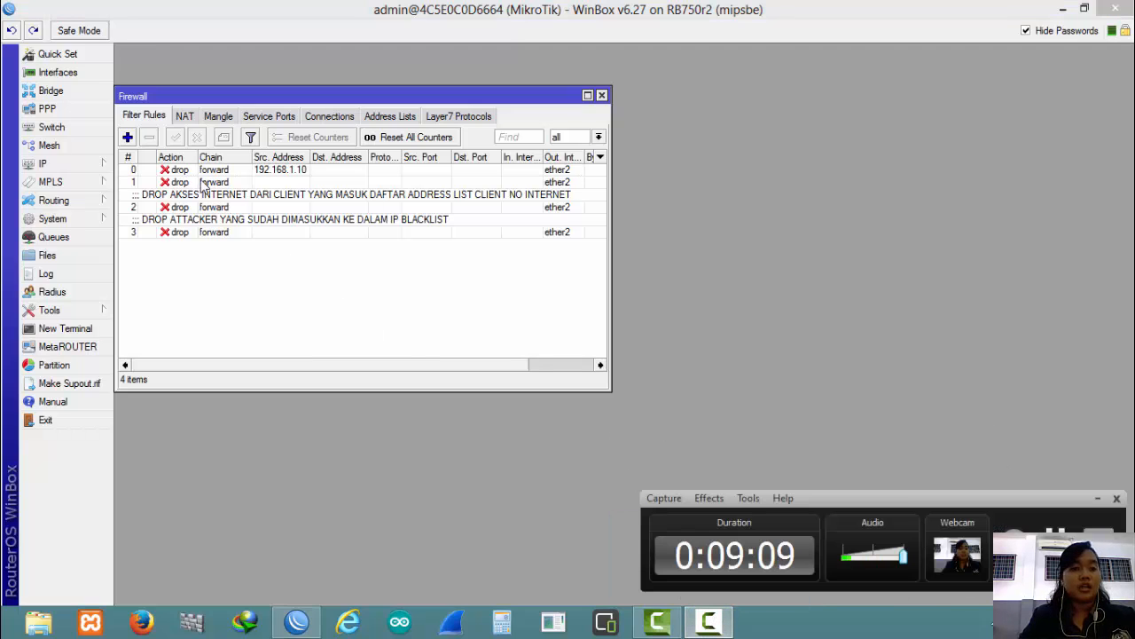
Step: Start a new firewall filter rule in the forward chain with destination address 208.87.35.103
click(127, 137)
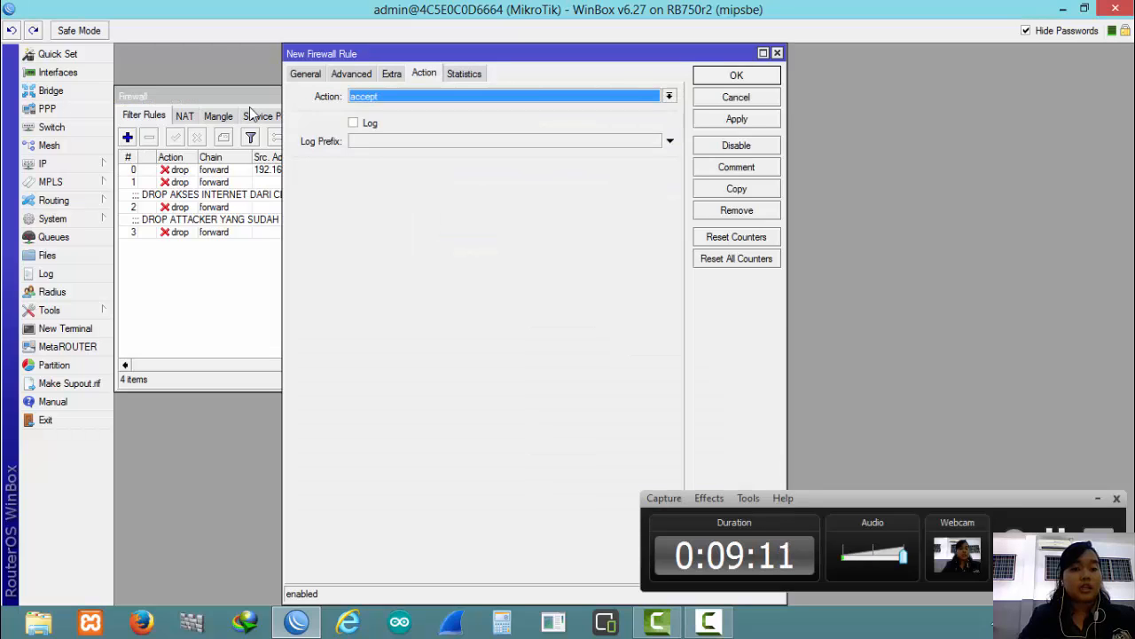
click(307, 76)
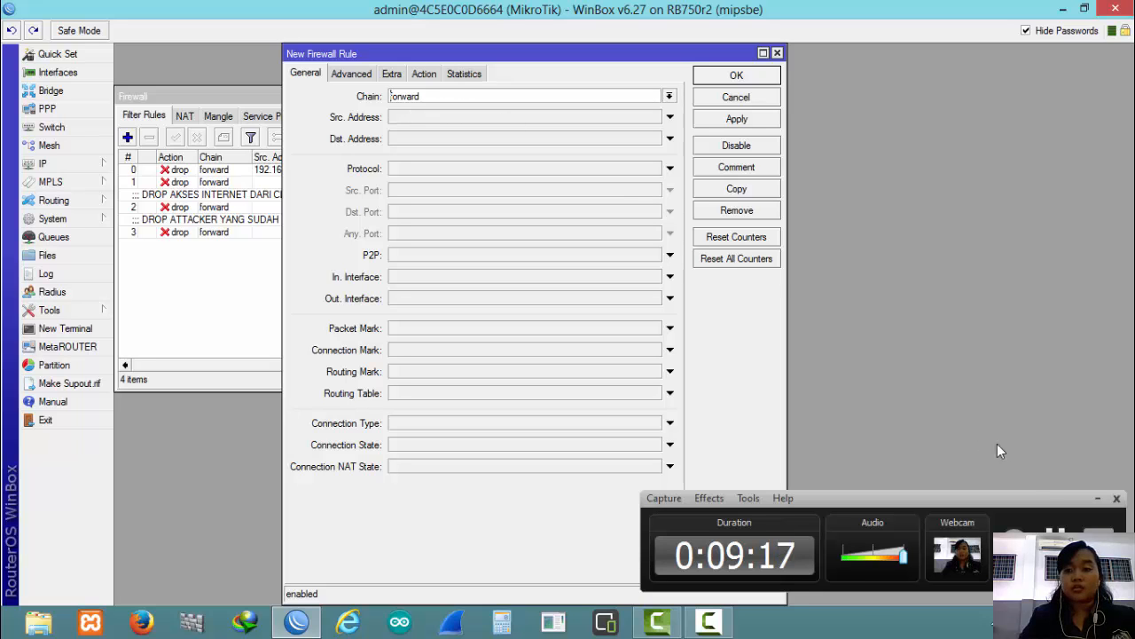
click(1098, 498)
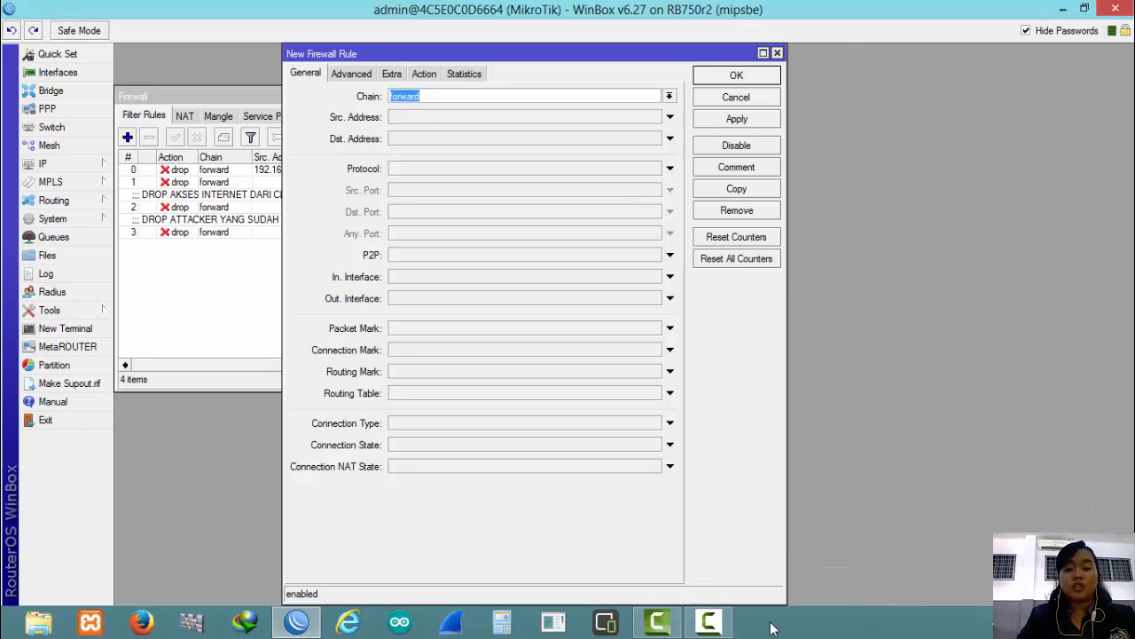
click(708, 621)
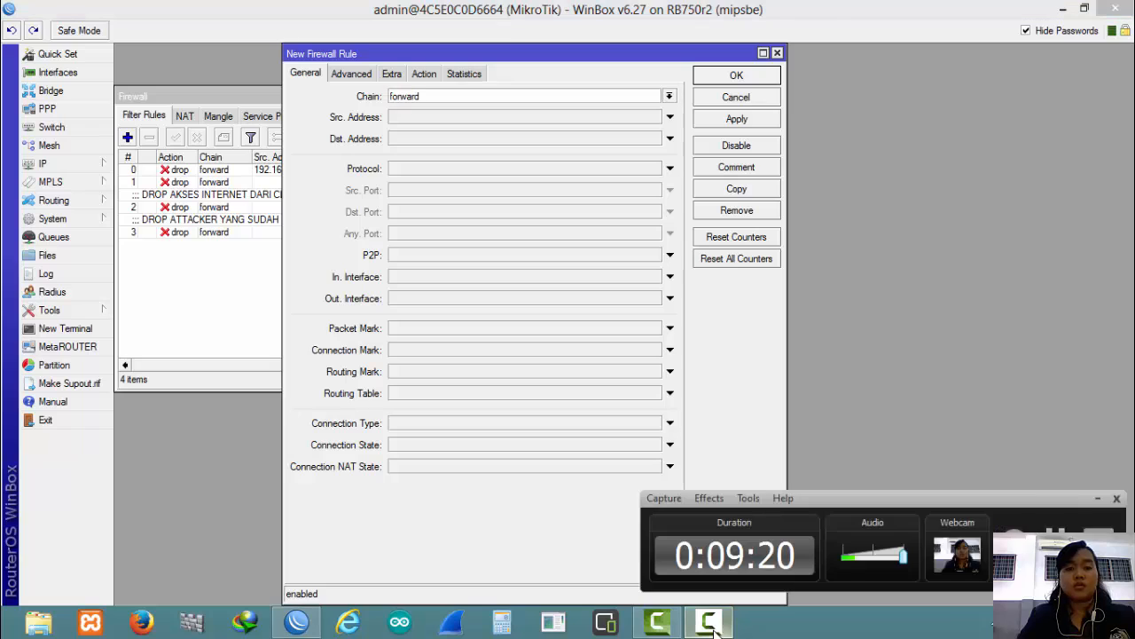
click(670, 140)
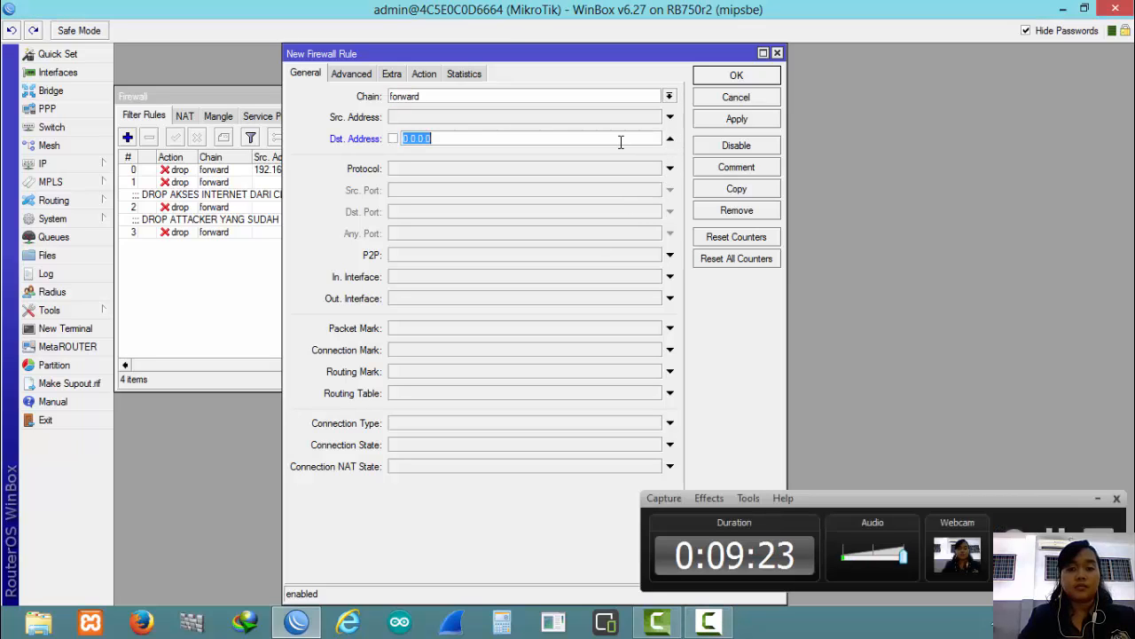
key(BackSpace)
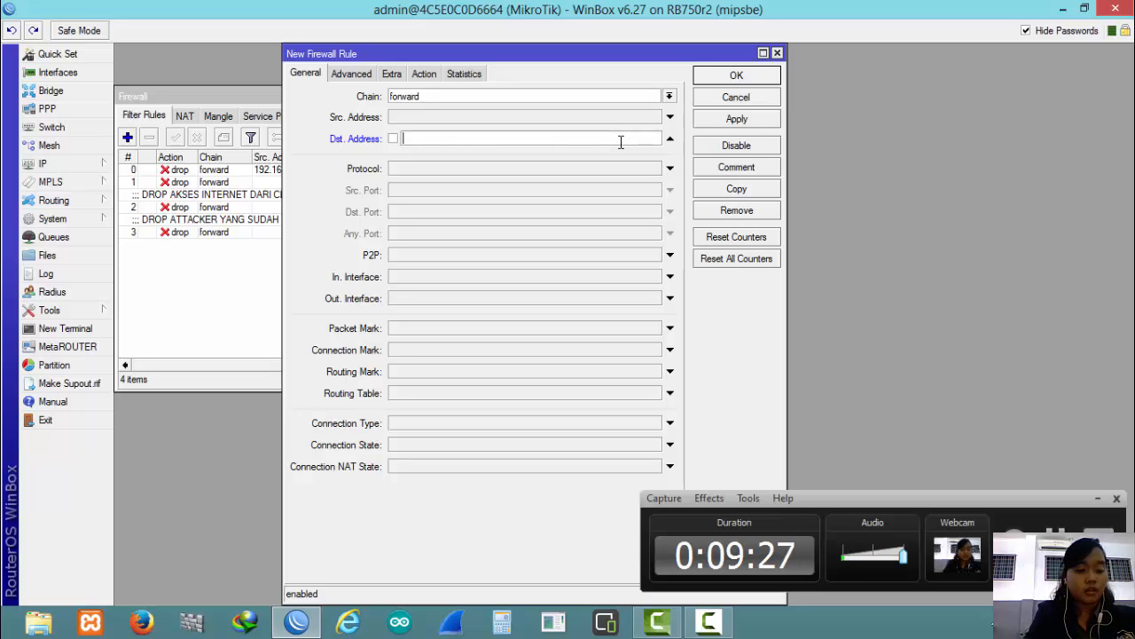
text(208.)
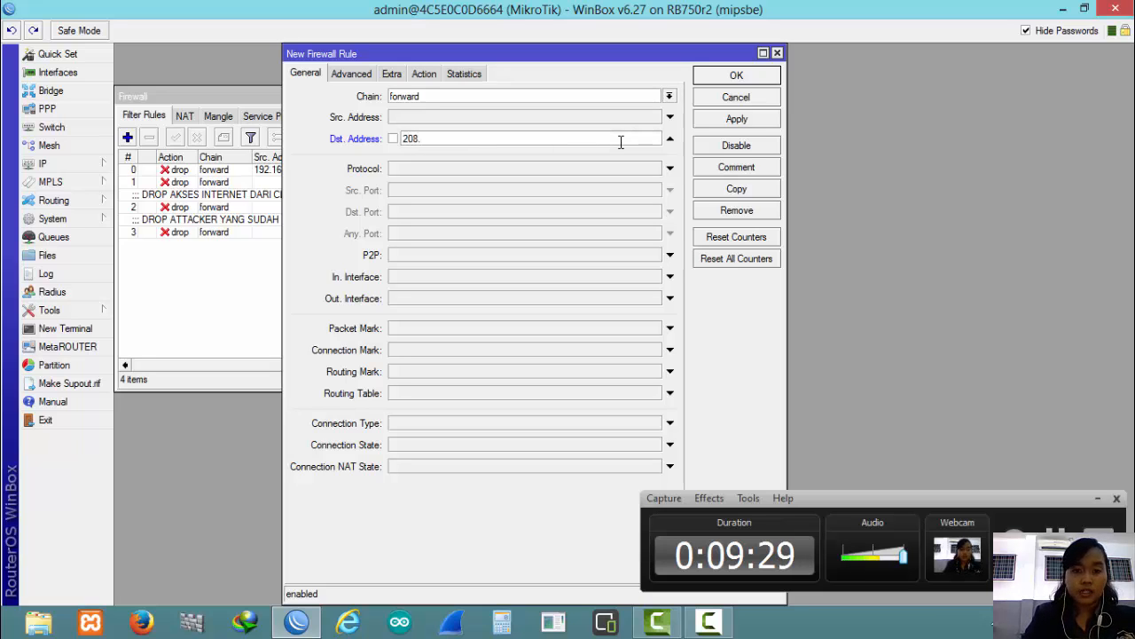
text(87)
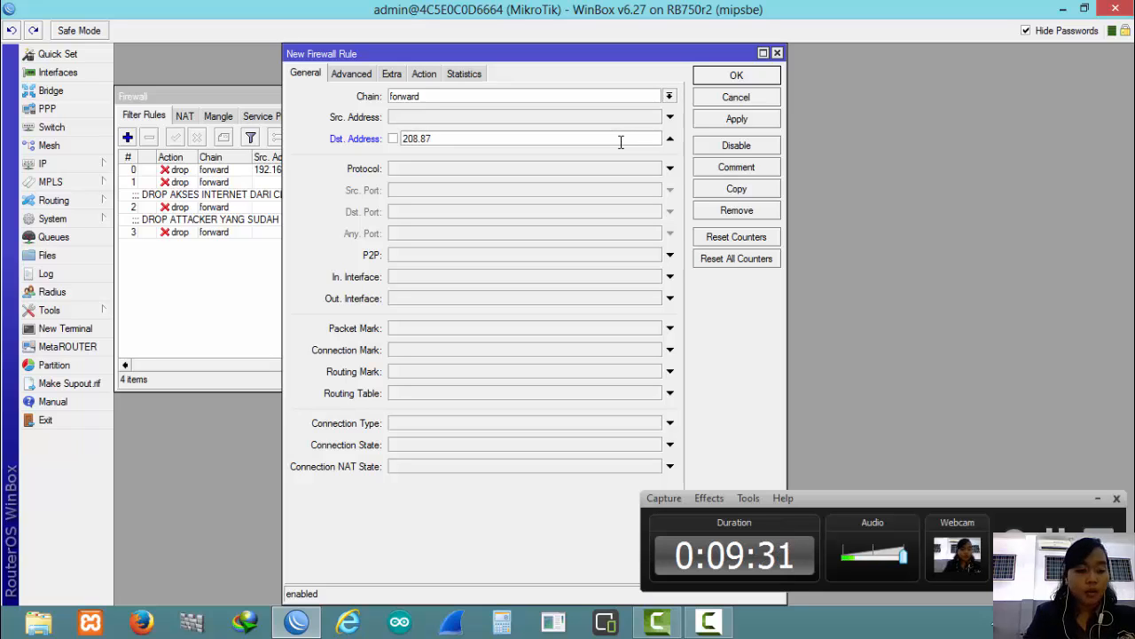
text(.35)
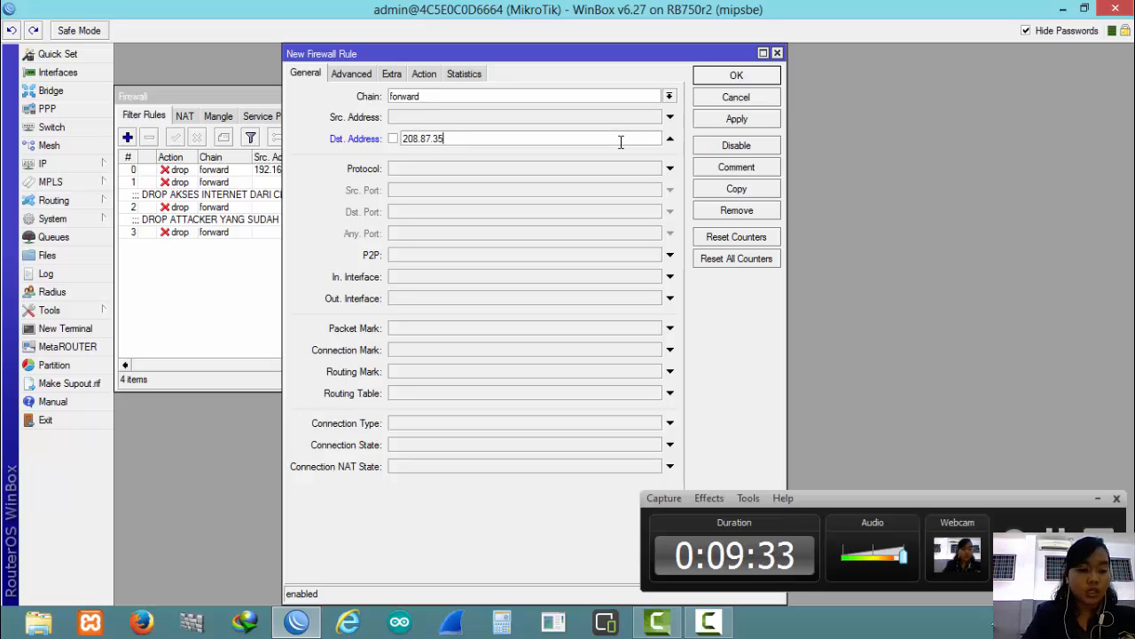
text(.)
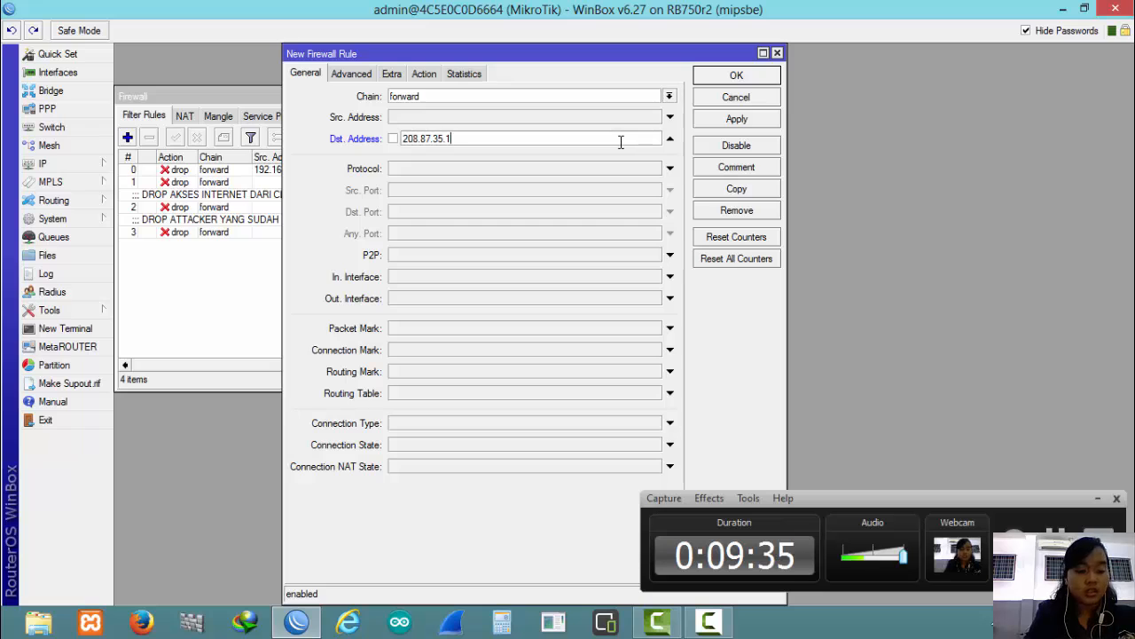
text(103)
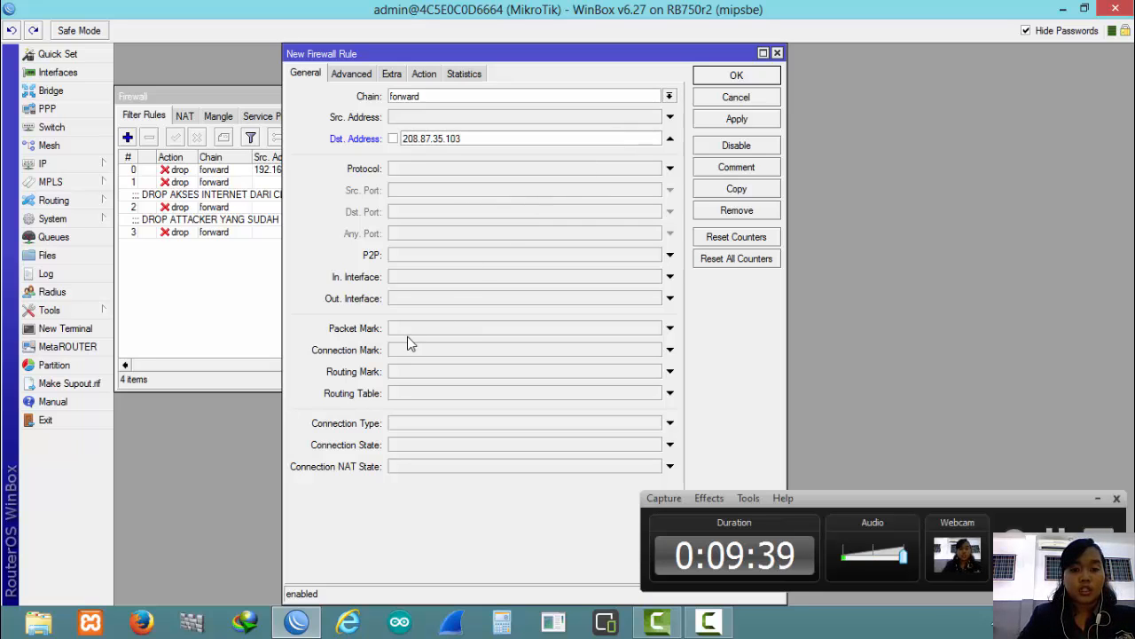
Step: Set the outgoing interface of the new destination-address rule to ether2
click(670, 298)
click(653, 299)
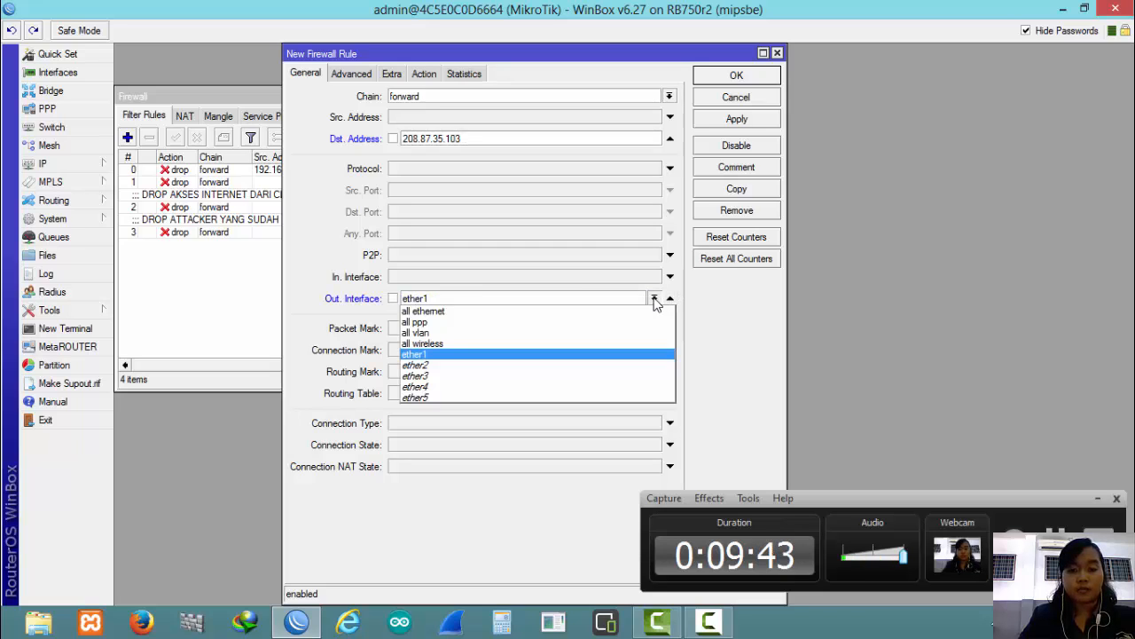
click(551, 370)
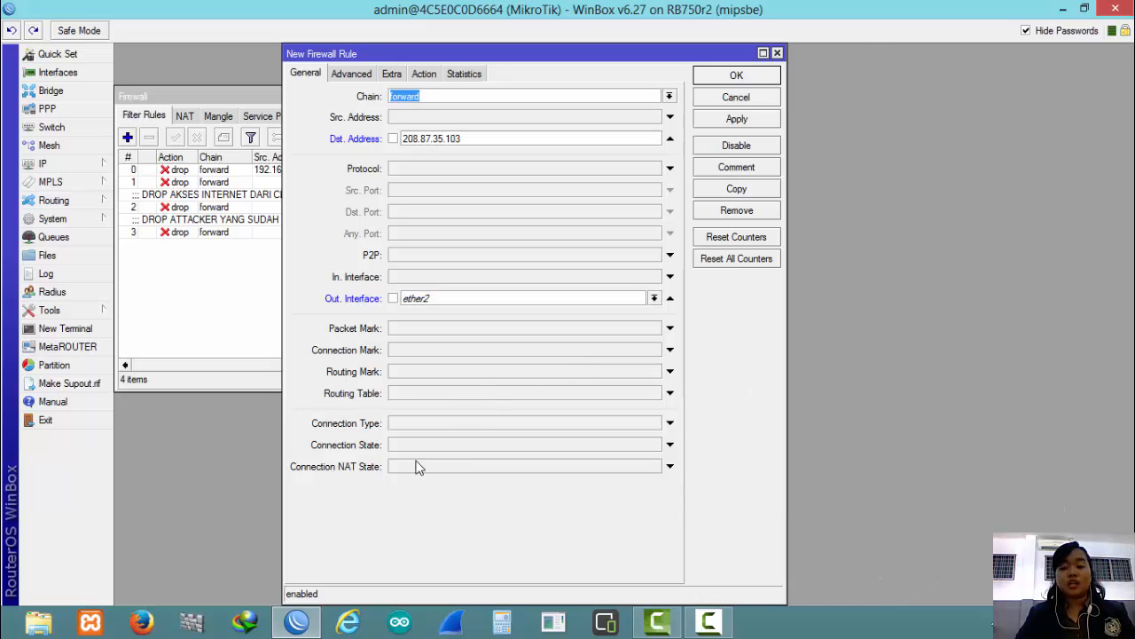
click(709, 622)
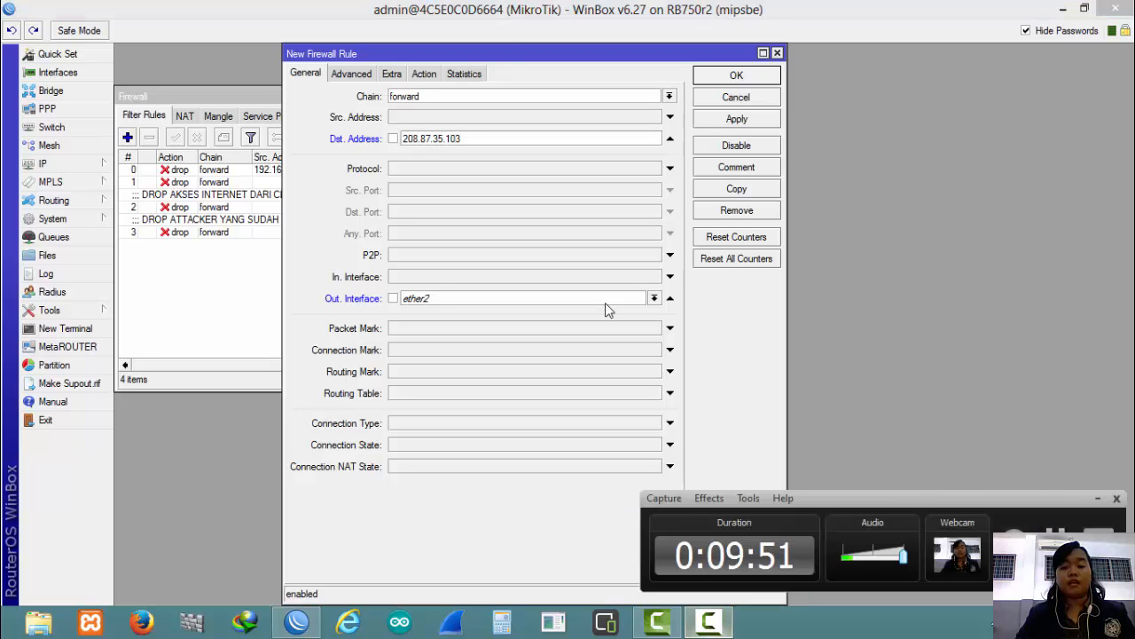
Step: Set the action of the new rule for destination address 208.87.35.103 to drop
click(423, 74)
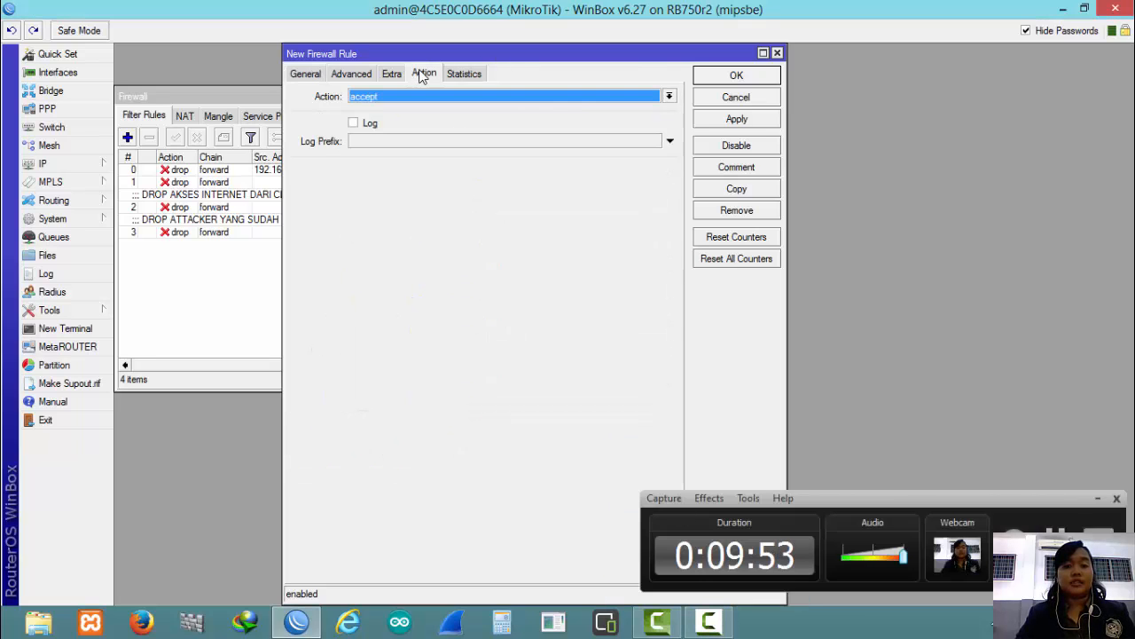
click(668, 96)
click(595, 143)
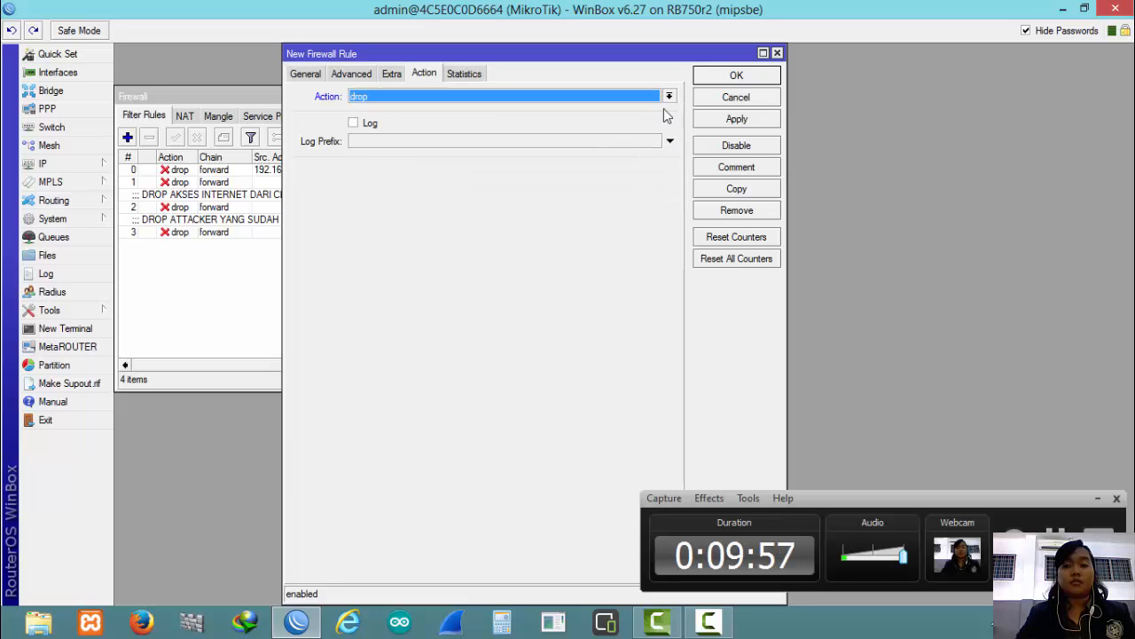
click(736, 167)
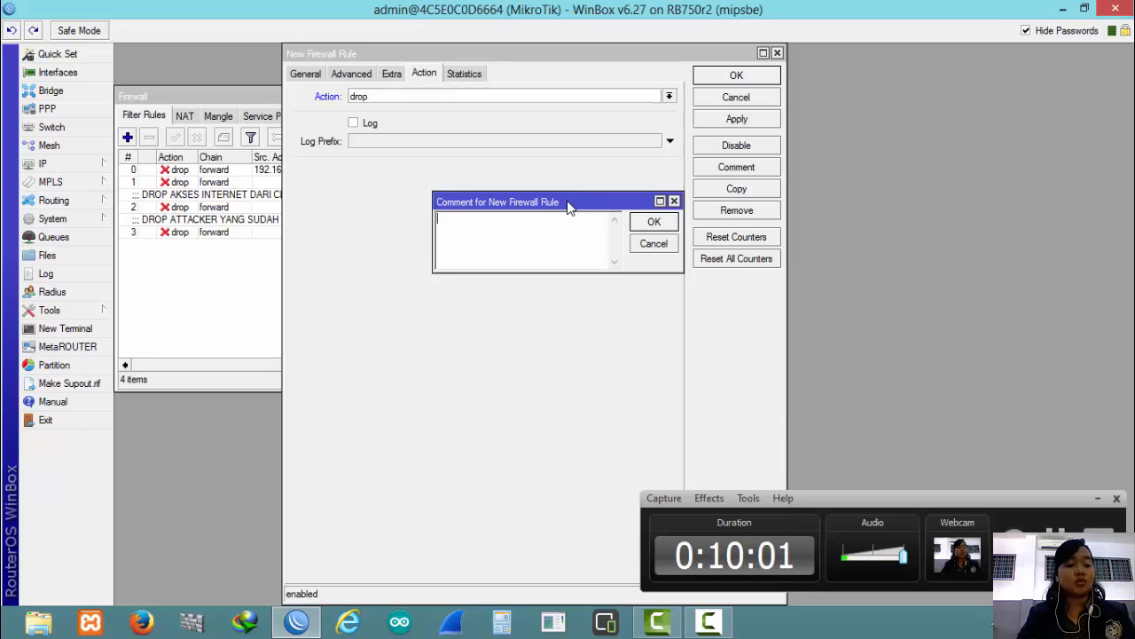
click(456, 223)
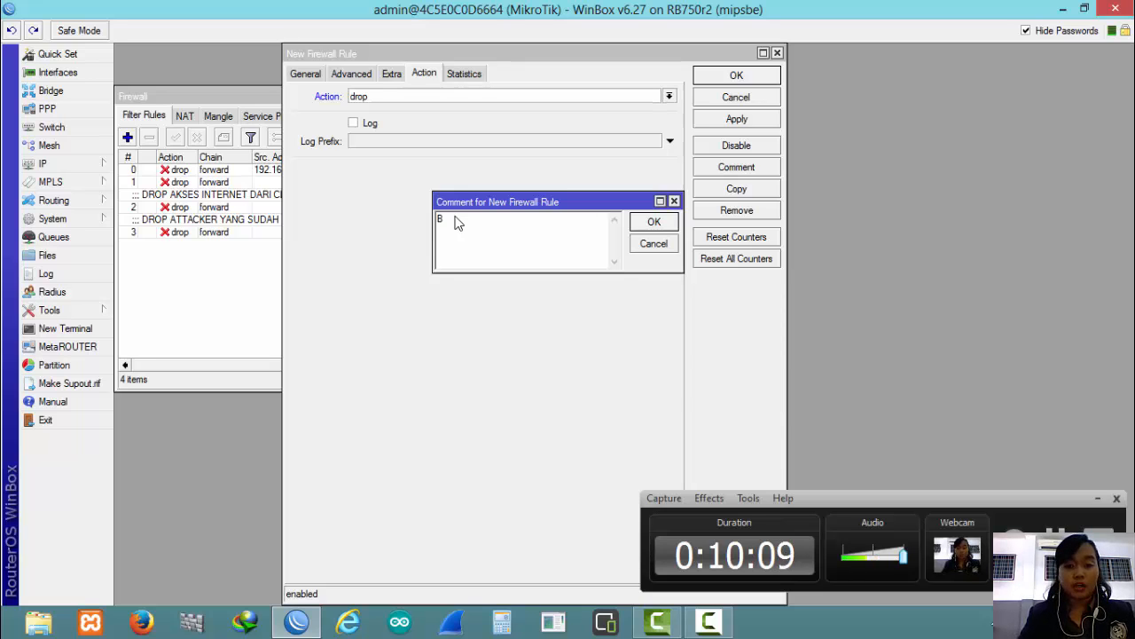
text(LOK A)
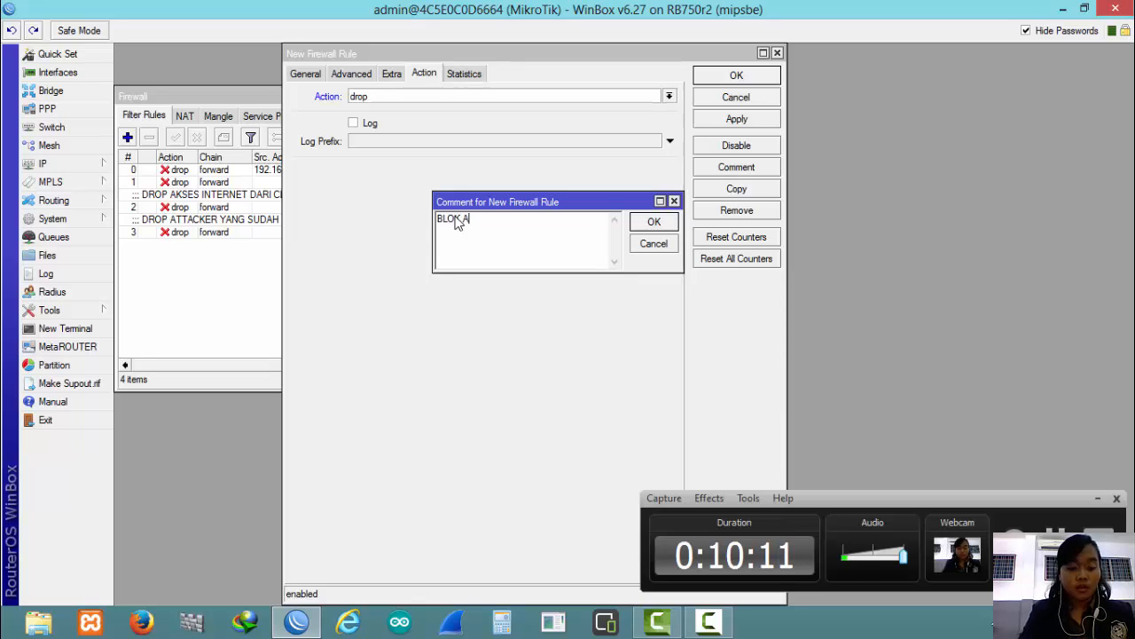
text(KSES)
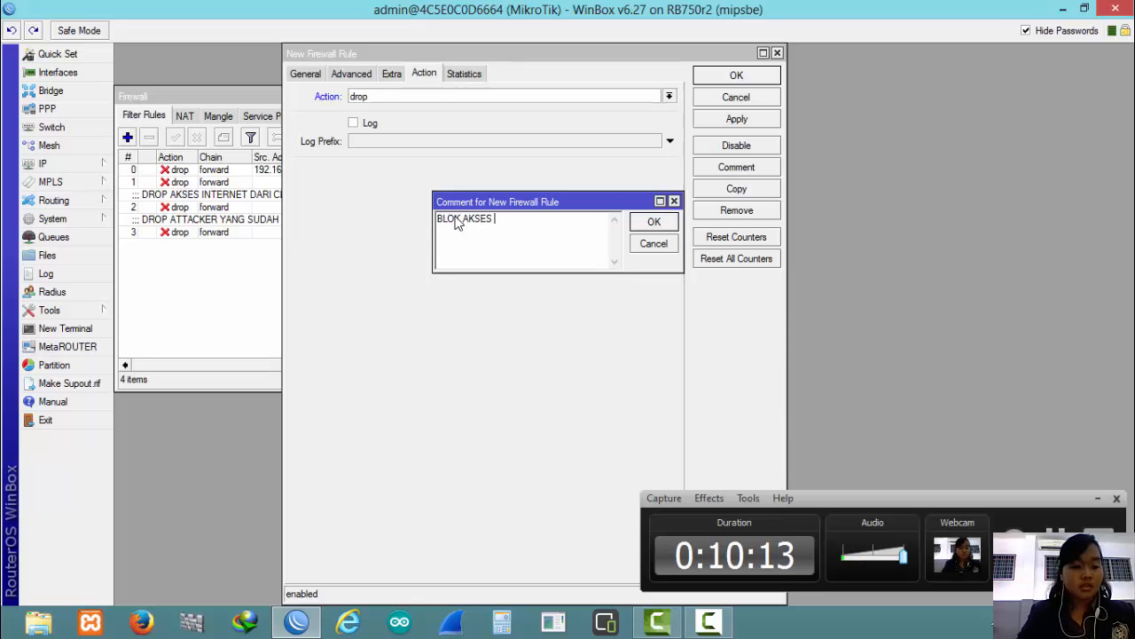
text( KE S)
text(UATU)
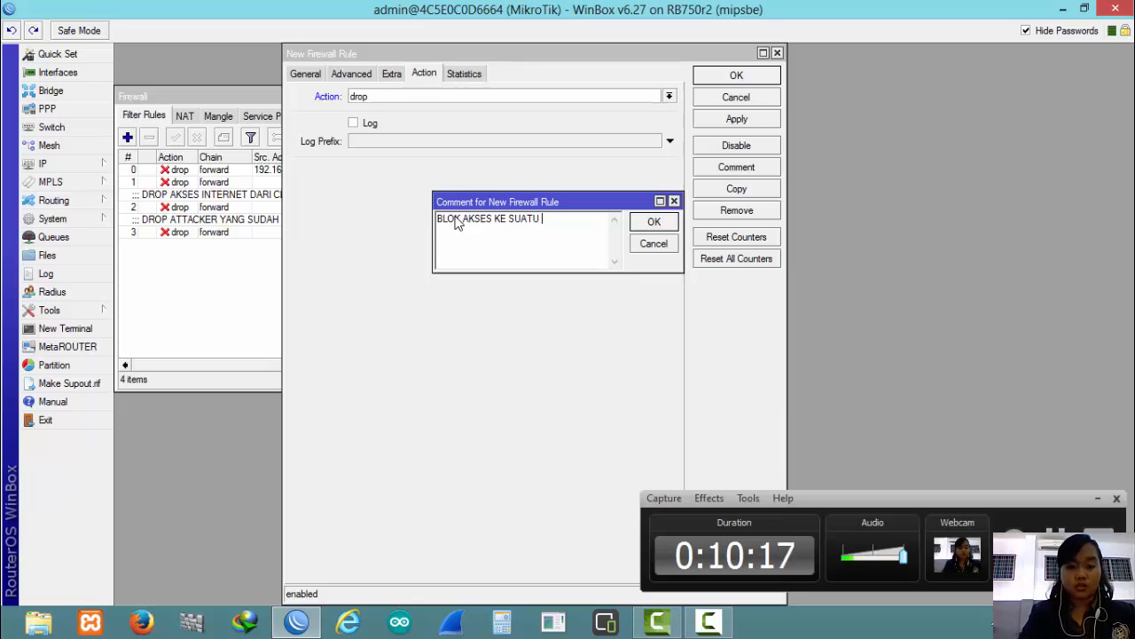
text( WEB)
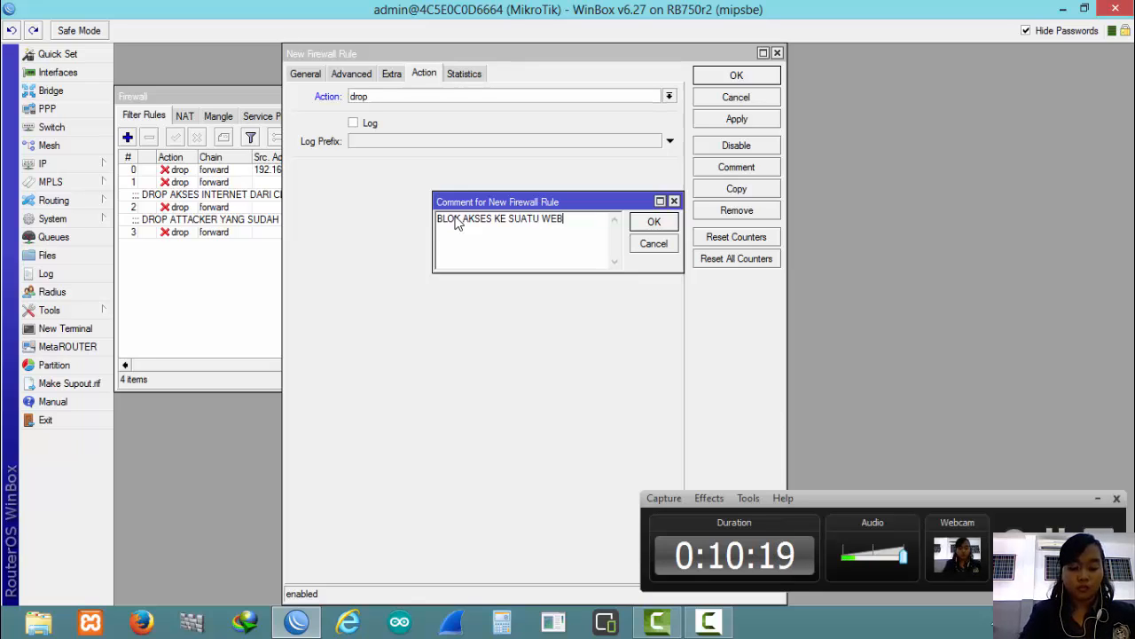
text(SITE)
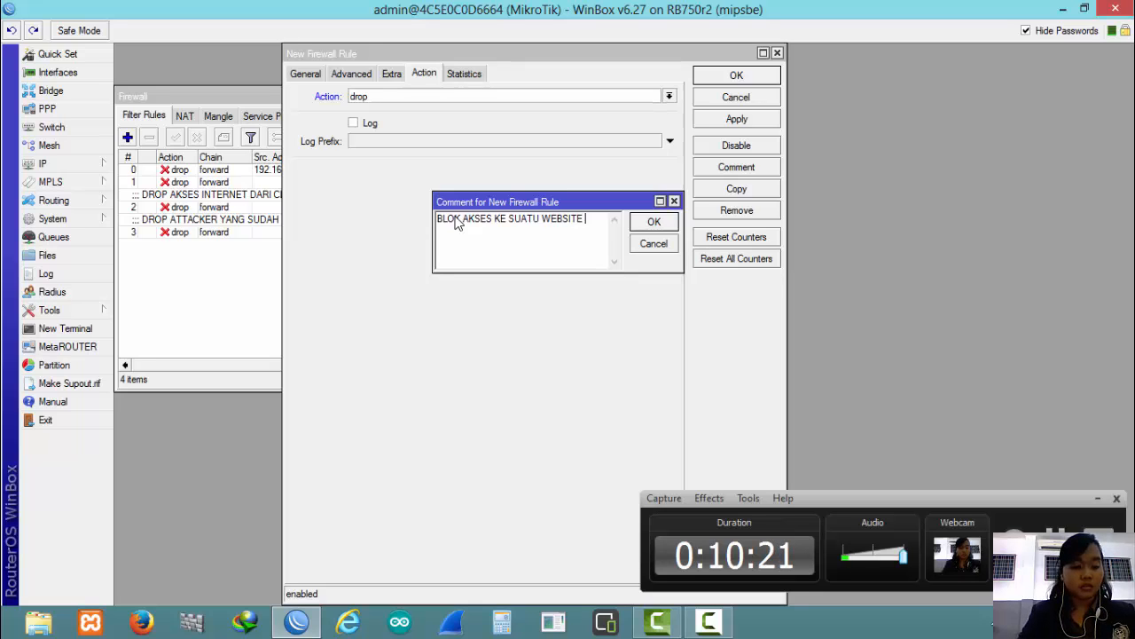
text( H)
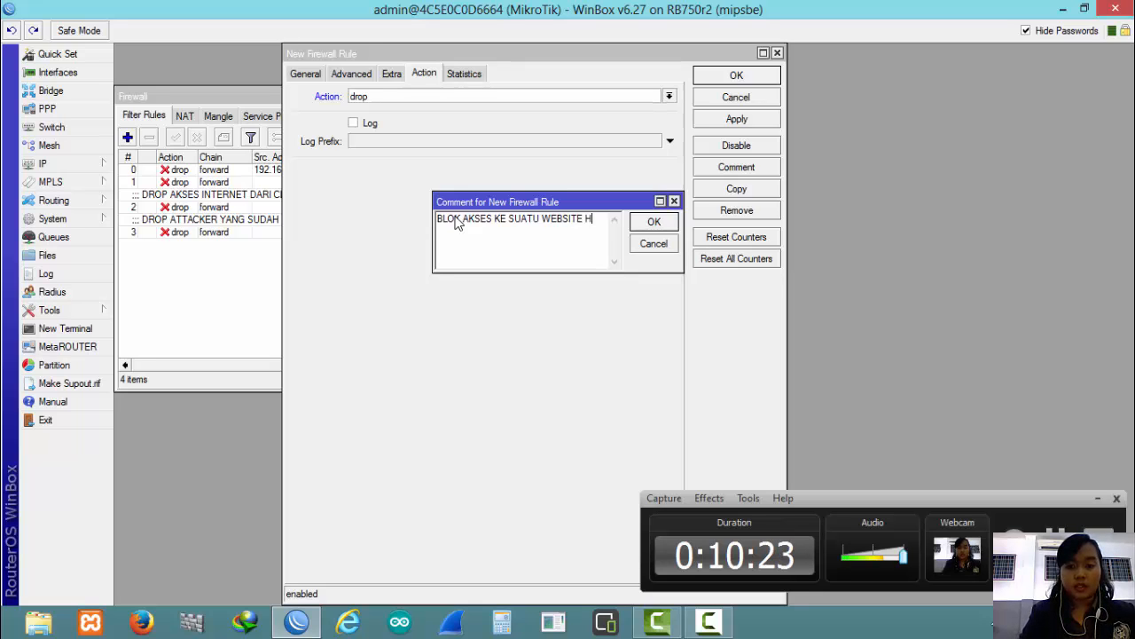
text(TTP:\)
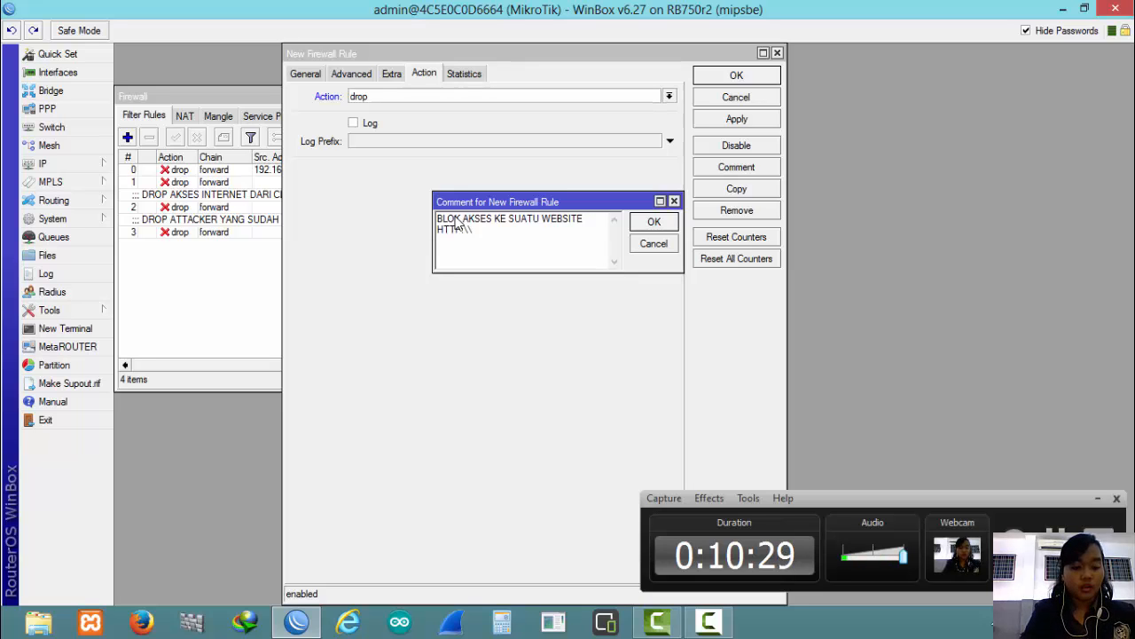
text(WWW)
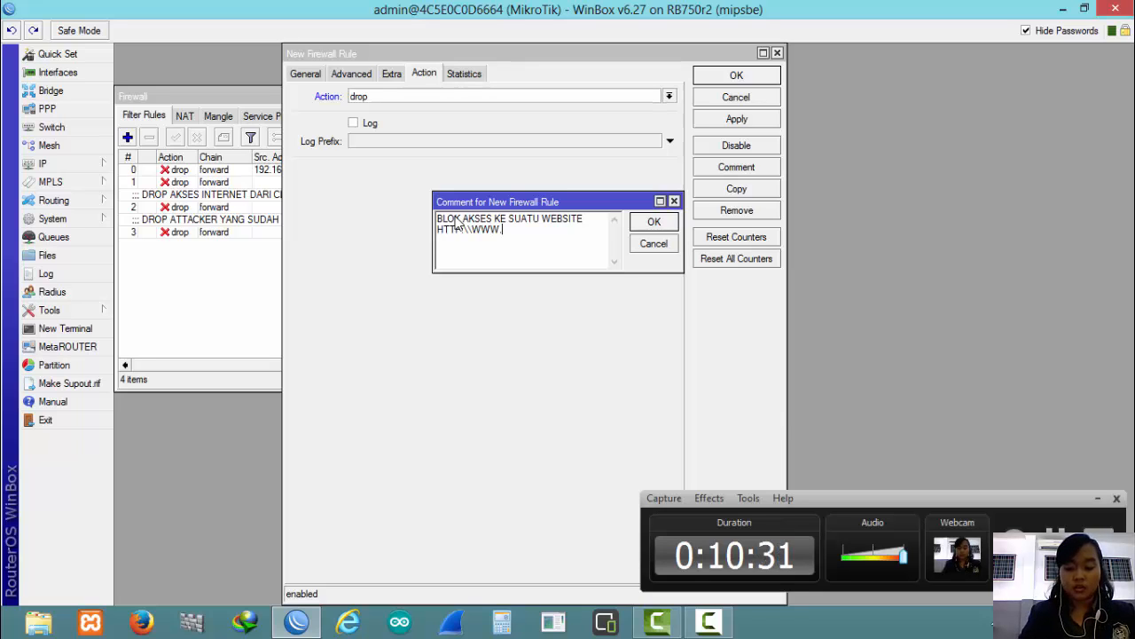
text(.PORNO.)
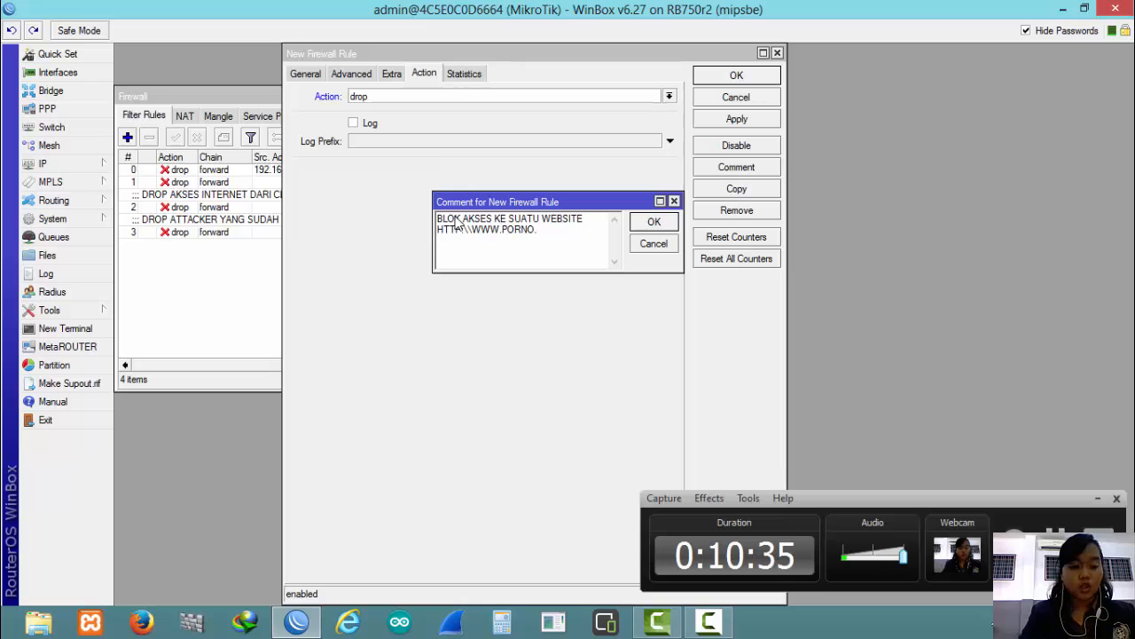
text(COM)
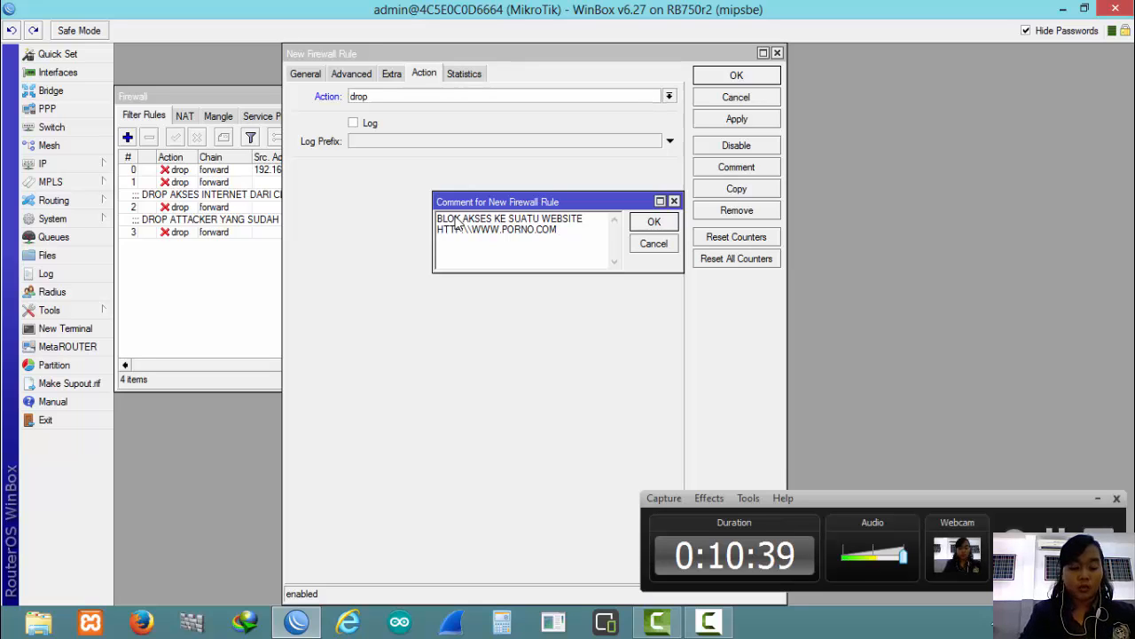
text( AKSES )
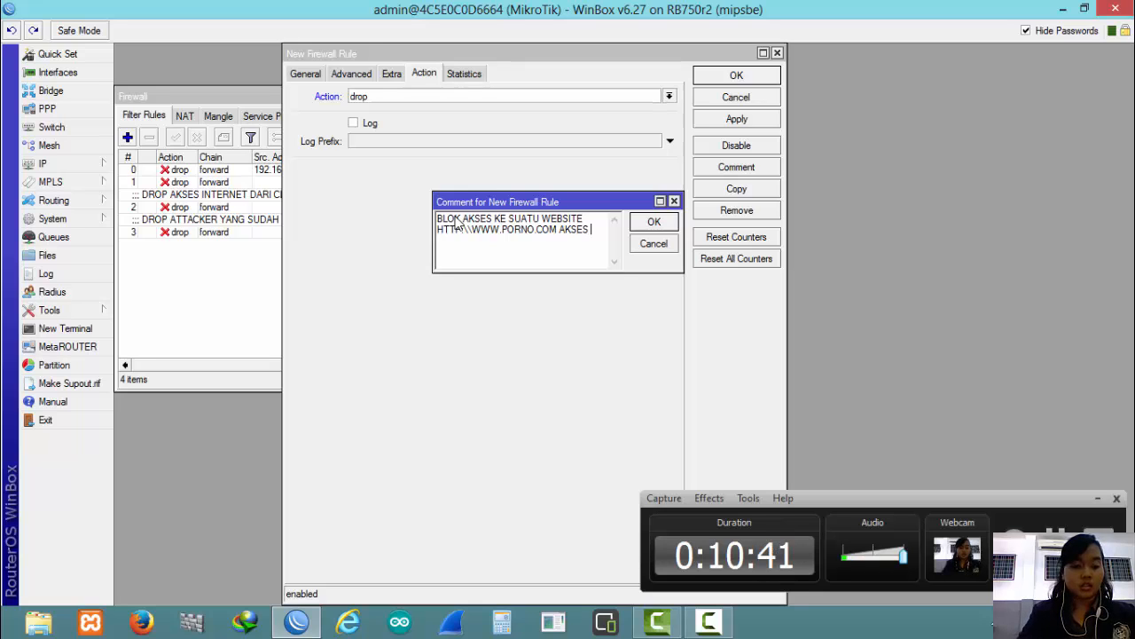
text(IP)
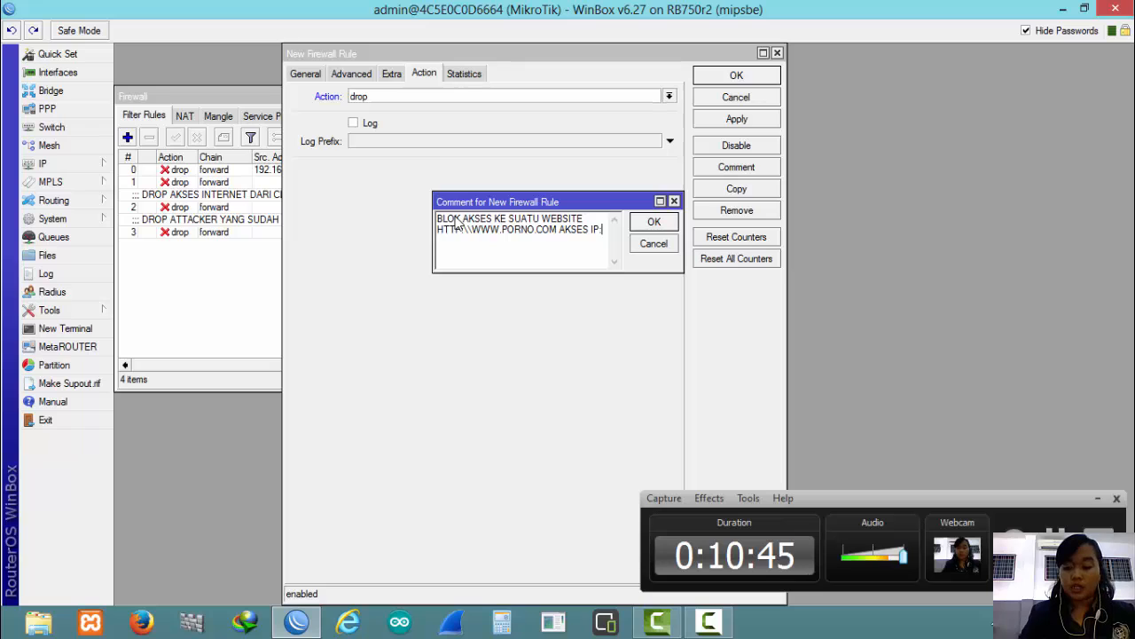
text(:)
text( 2)
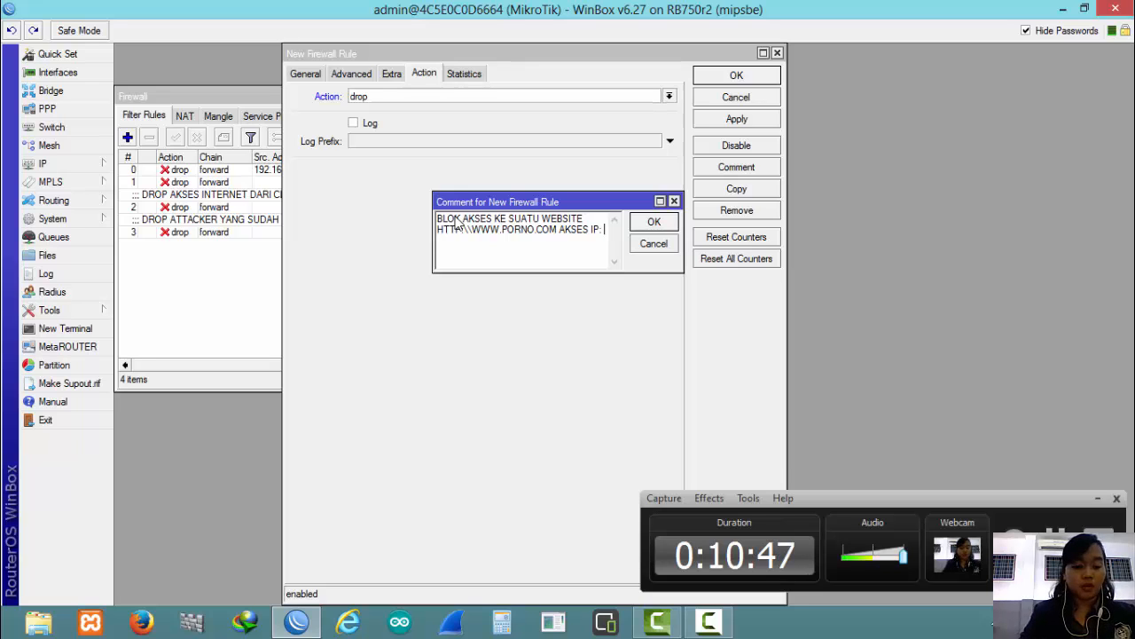
text(08.)
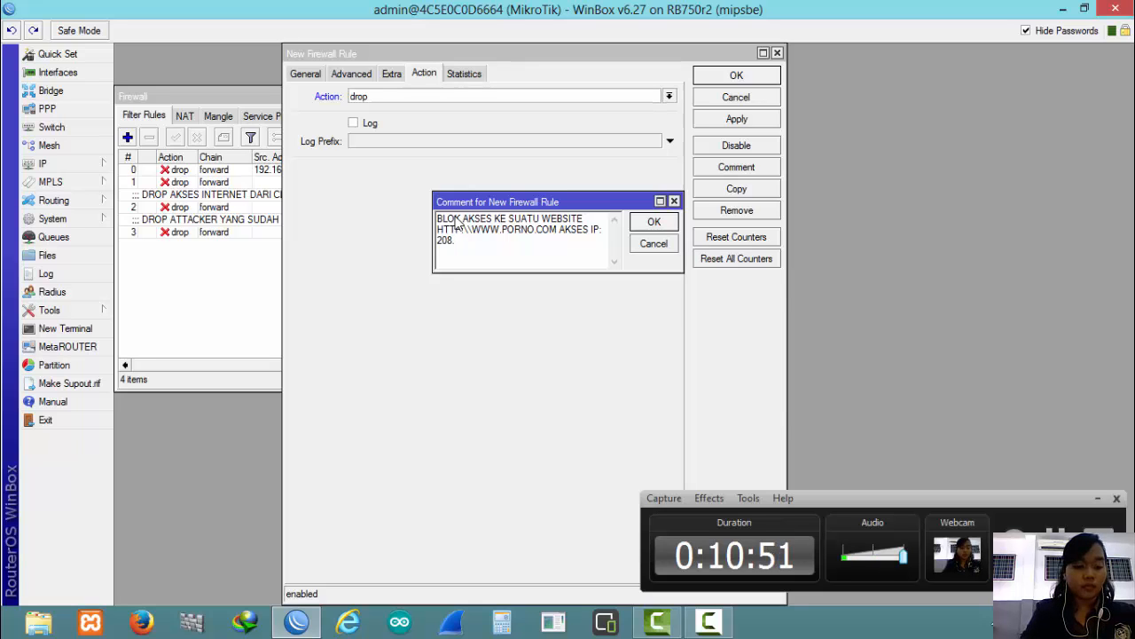
text(87)
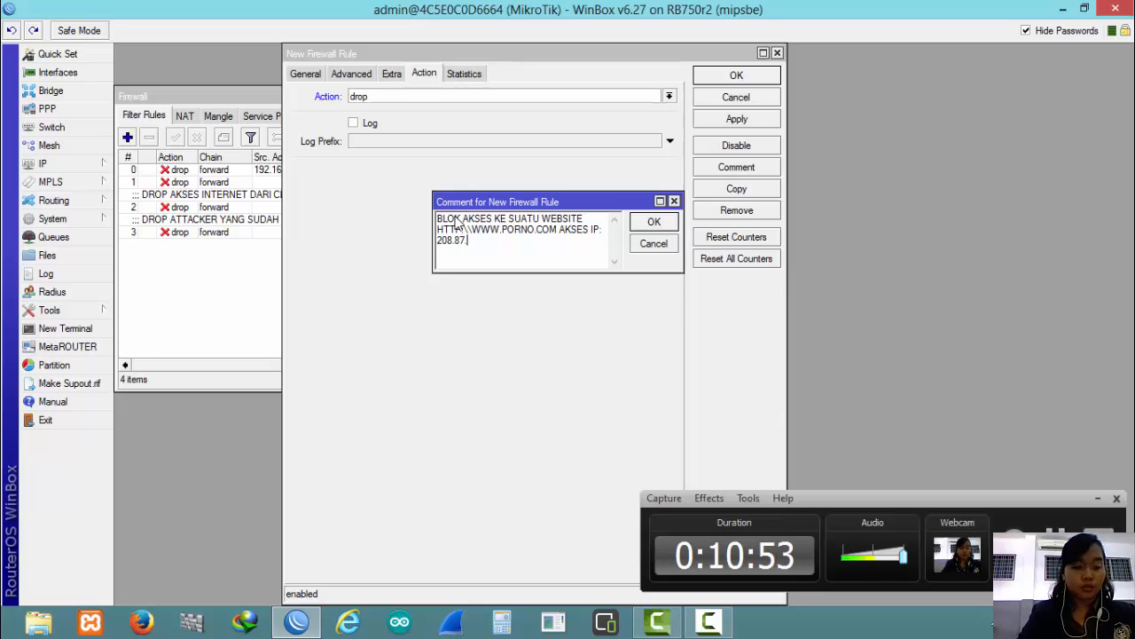
text(.3)
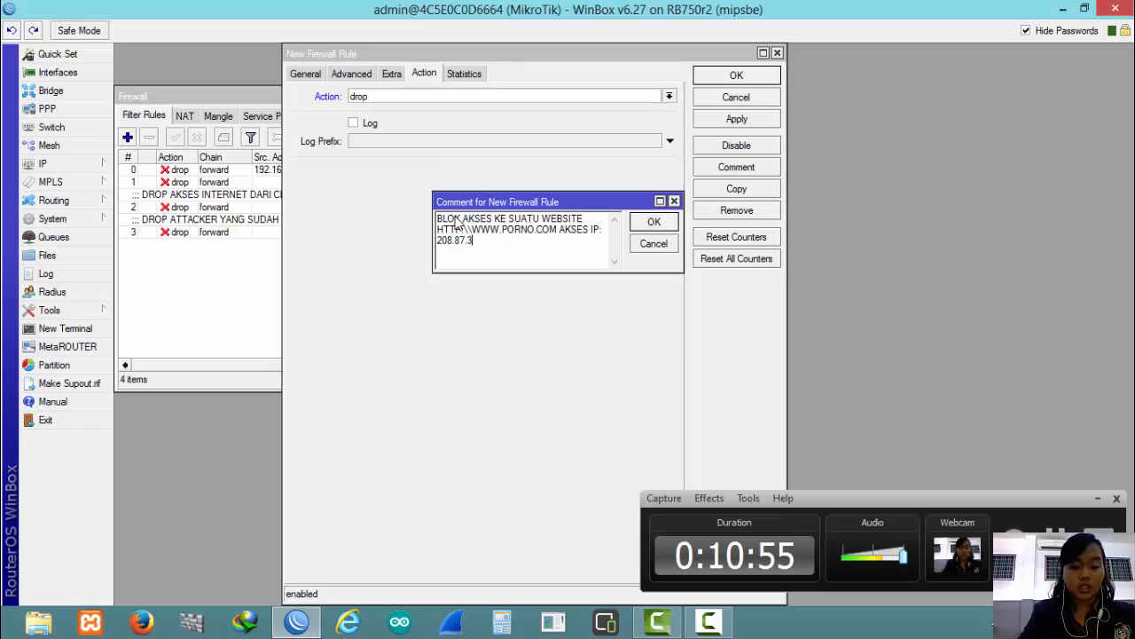
text(5.103)
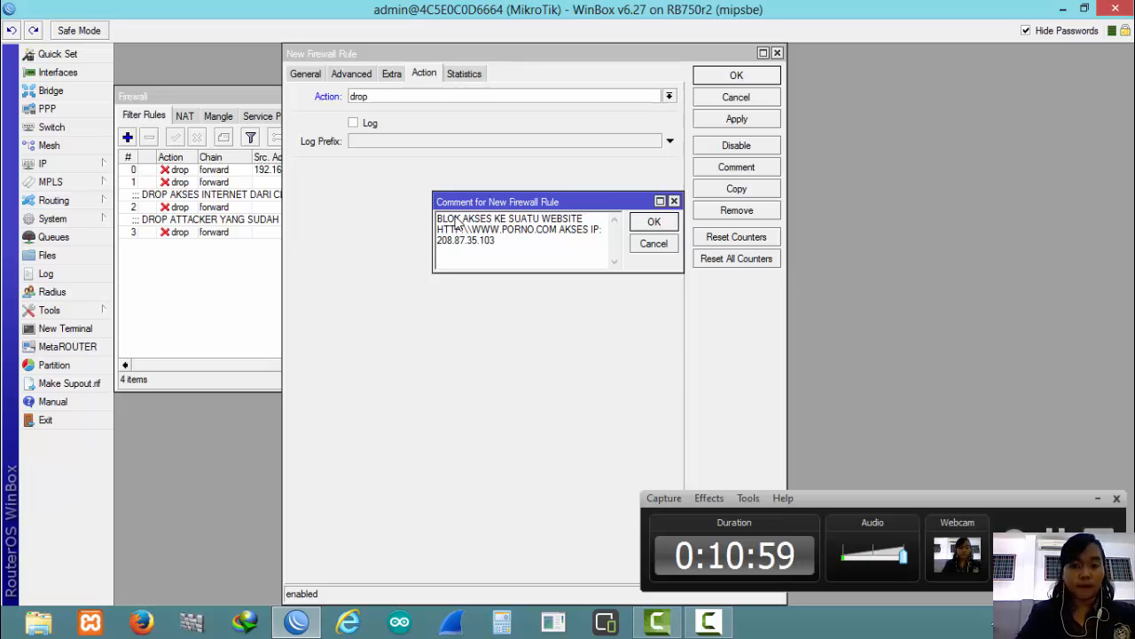
text( OLE)
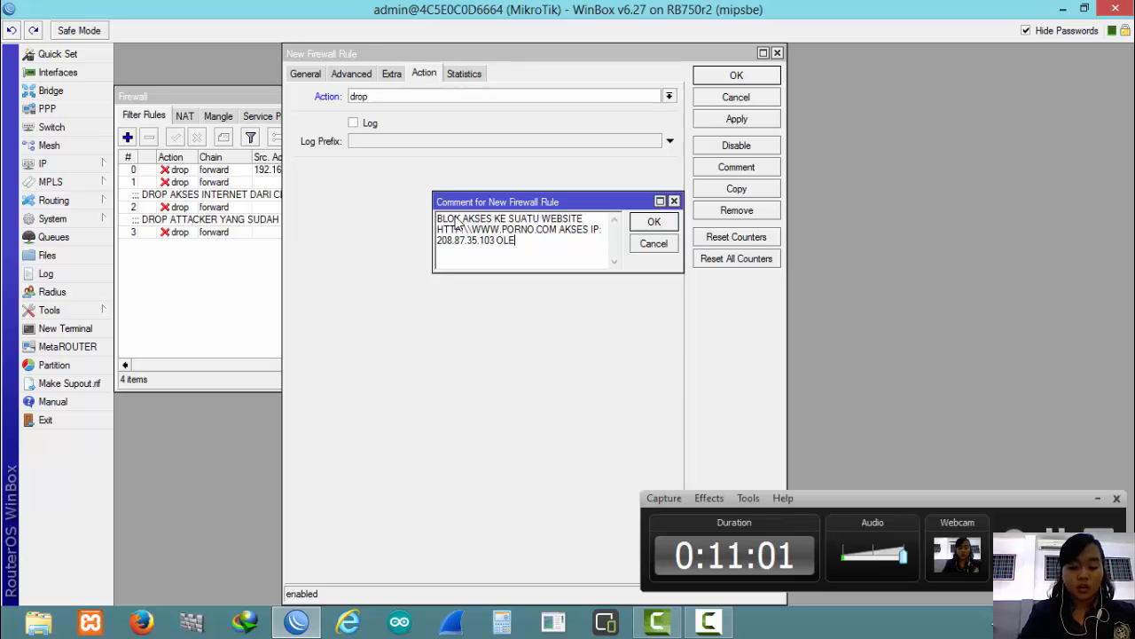
text(H SE)
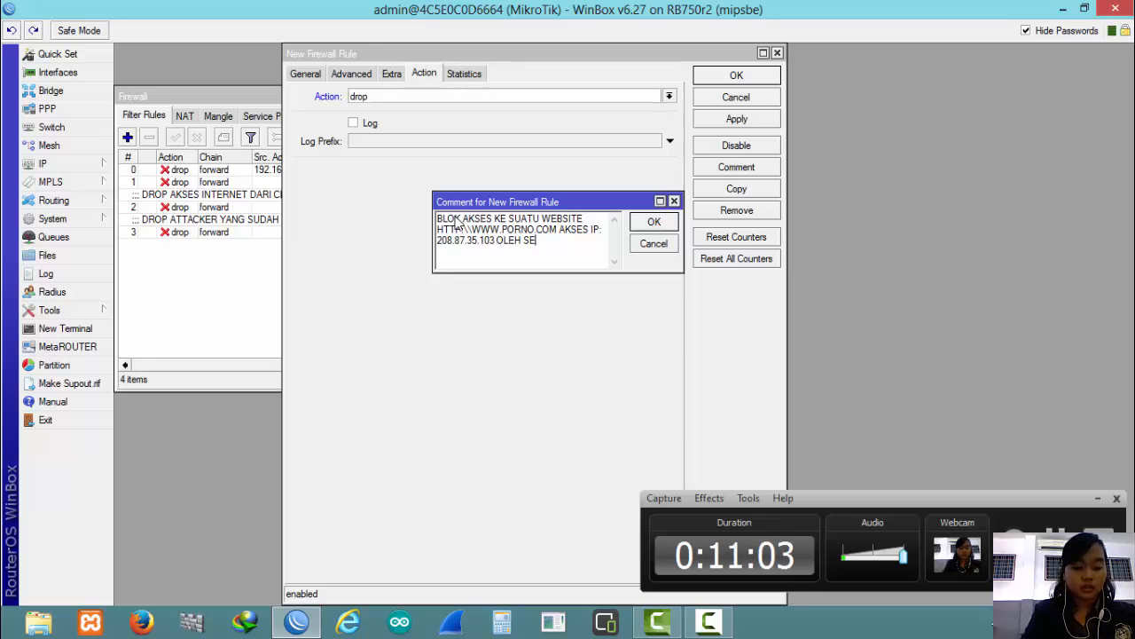
text(MUA)
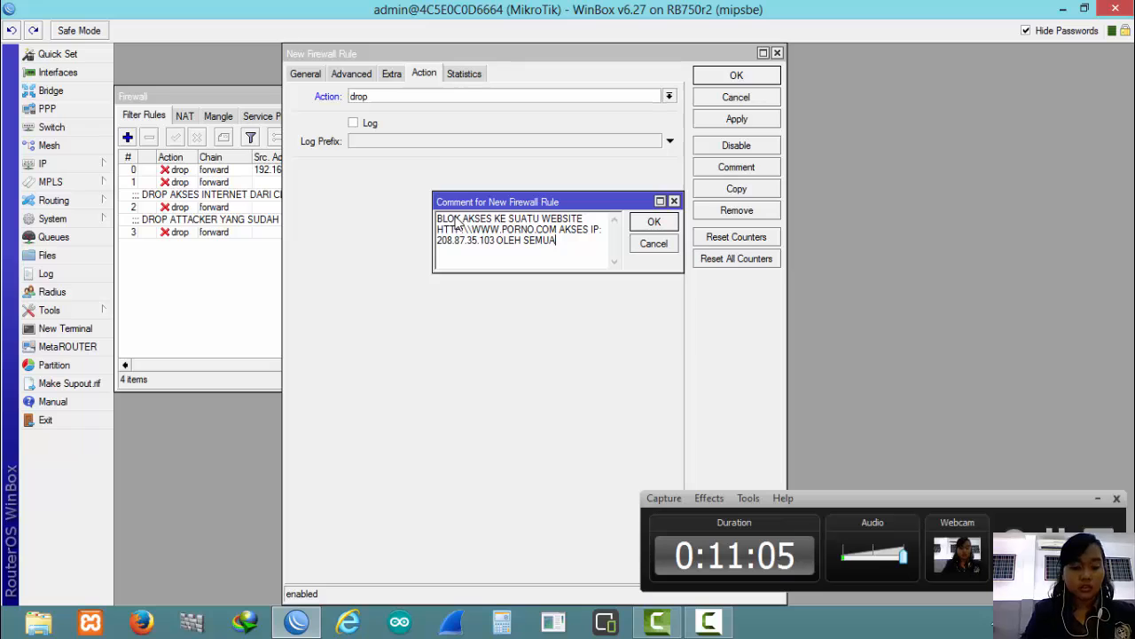
text( CLI)
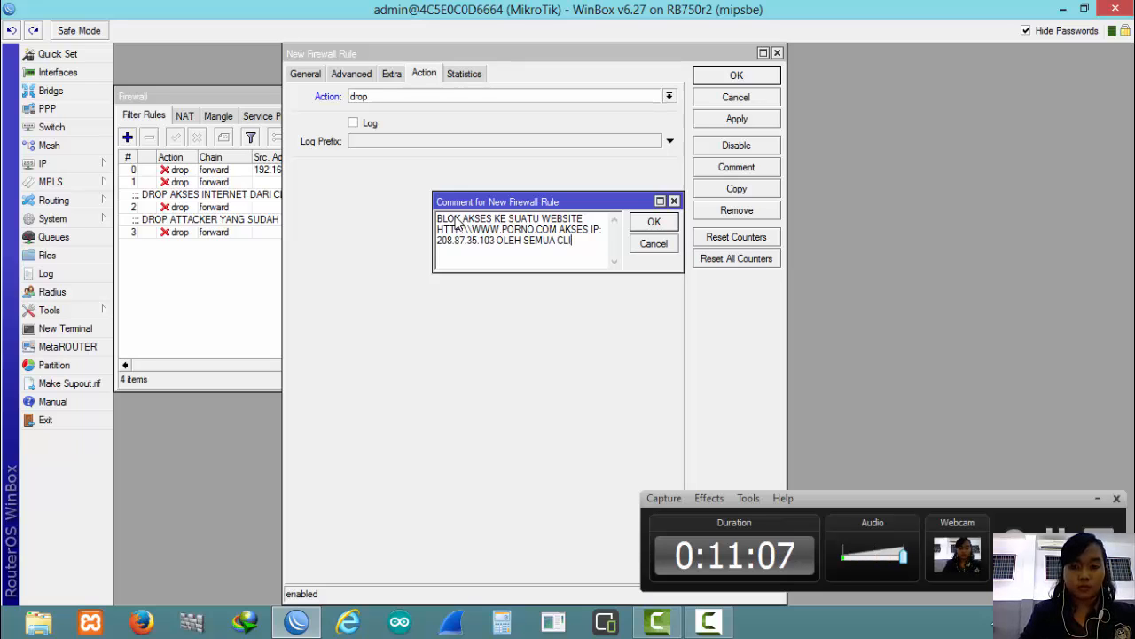
text(ENT)
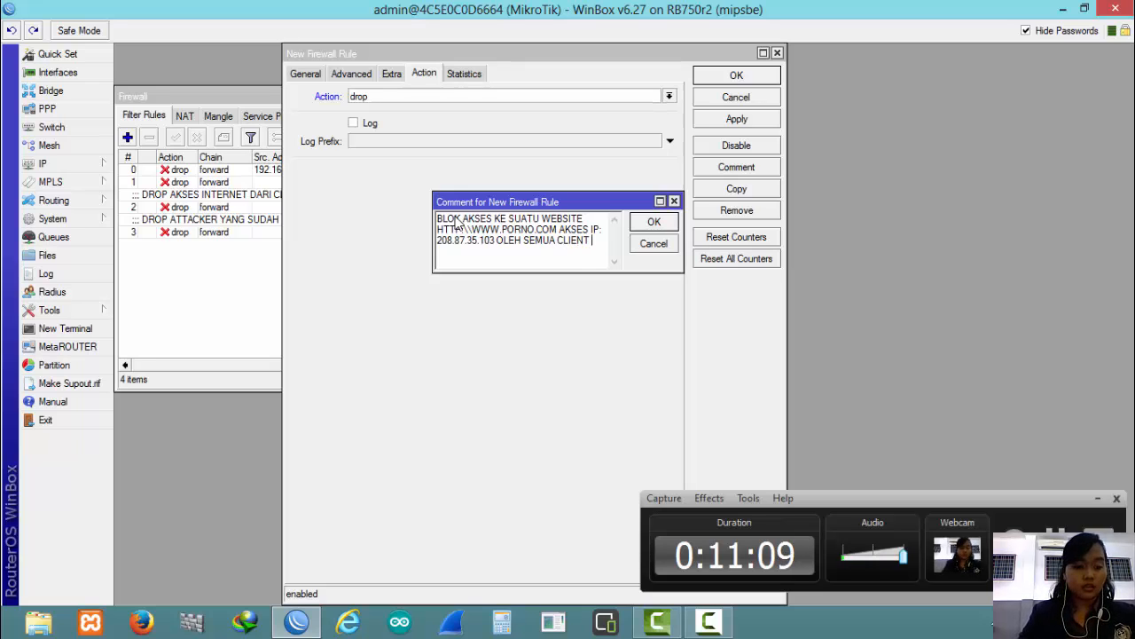
text( DARI)
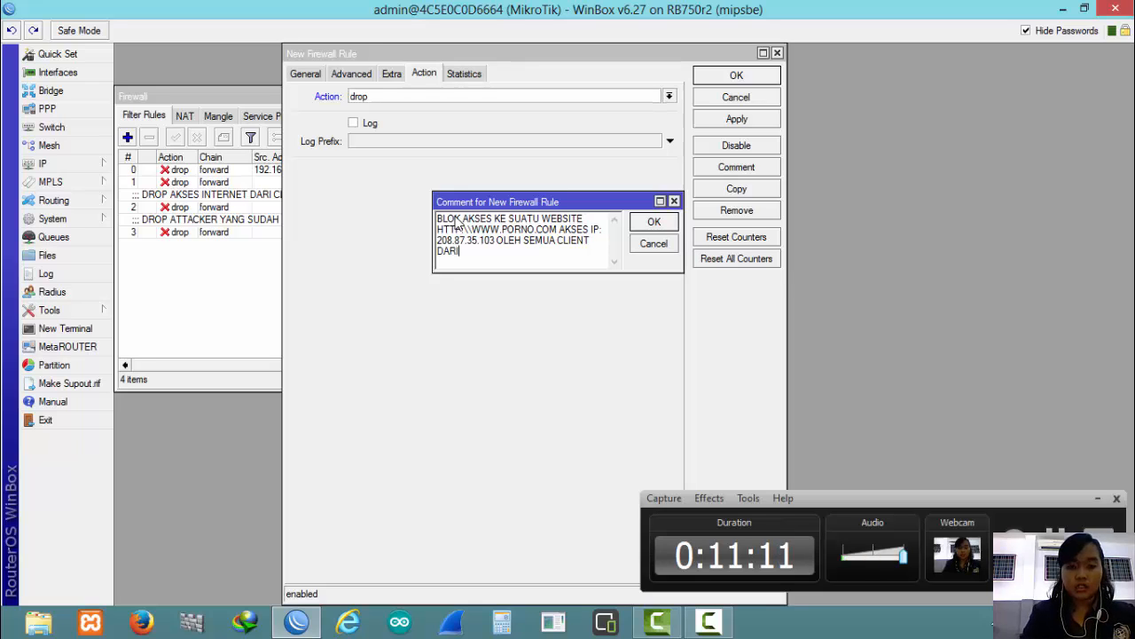
text( JARIN)
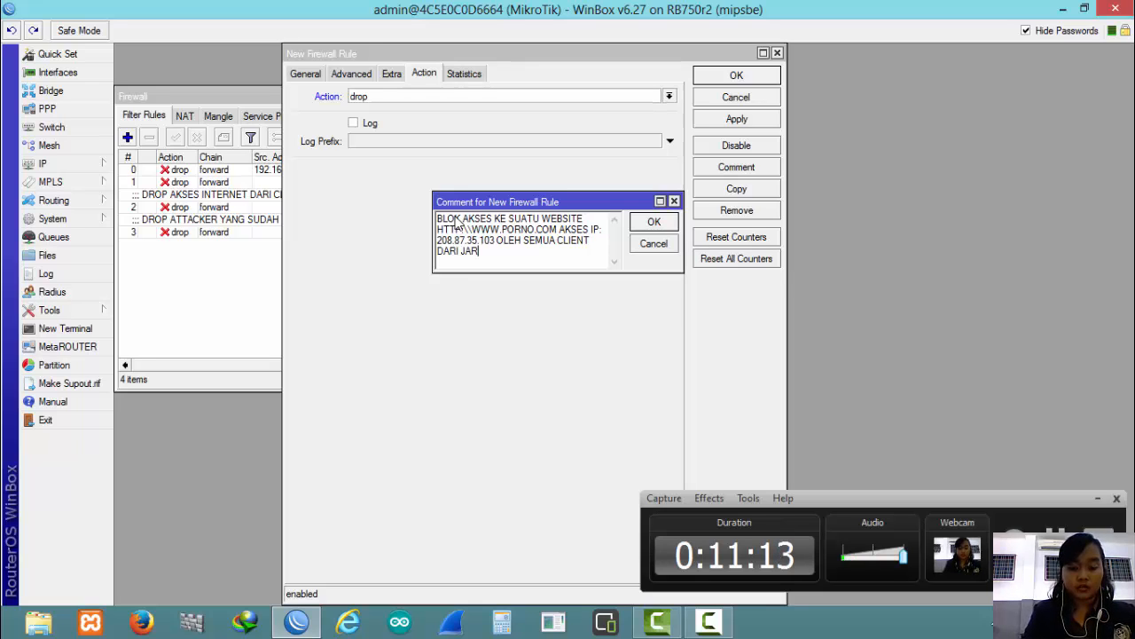
text(GAN)
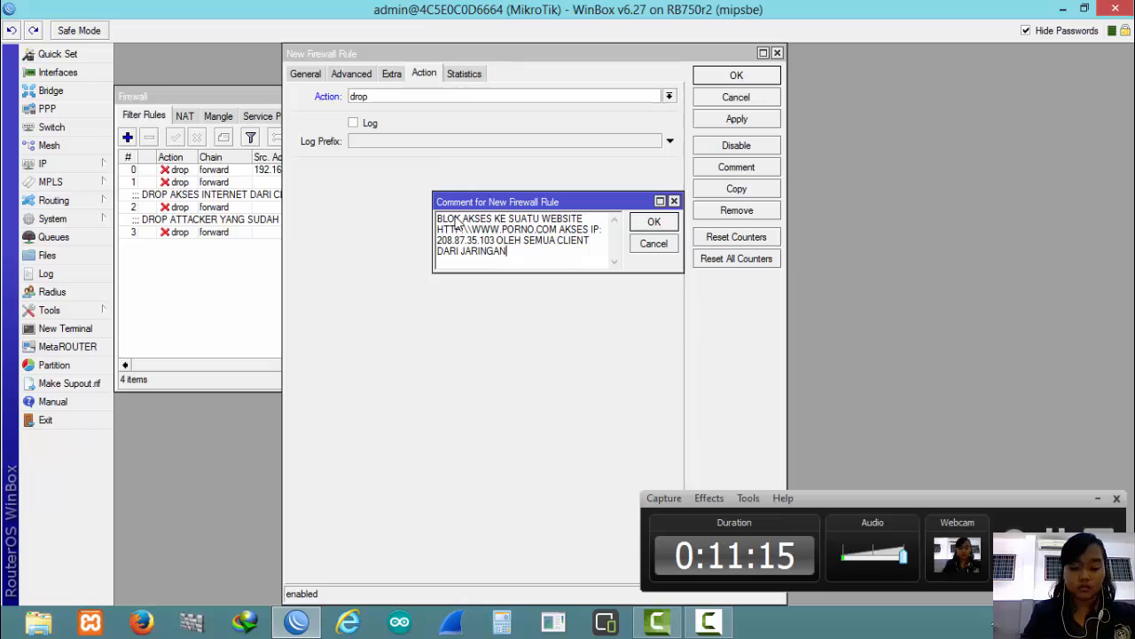
text( LAN)
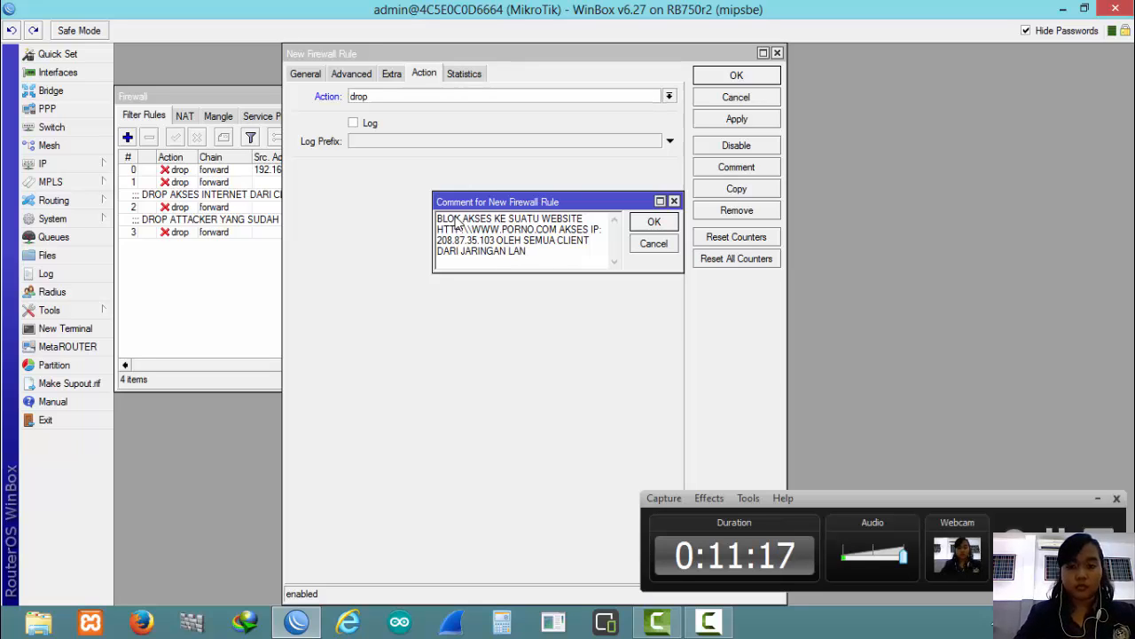
click(654, 226)
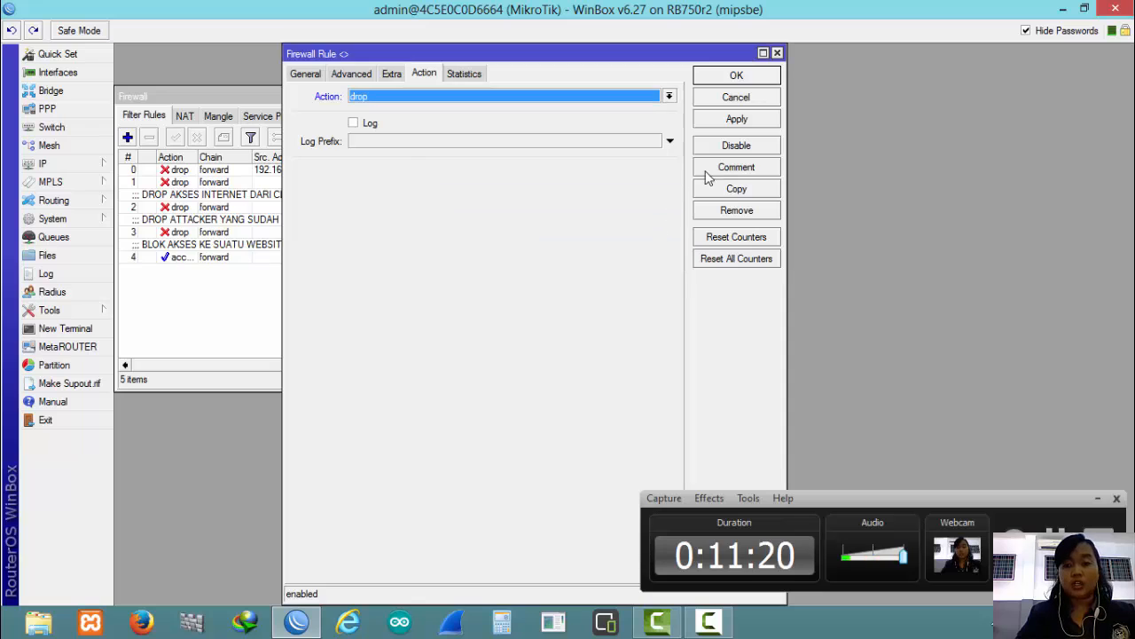
click(725, 118)
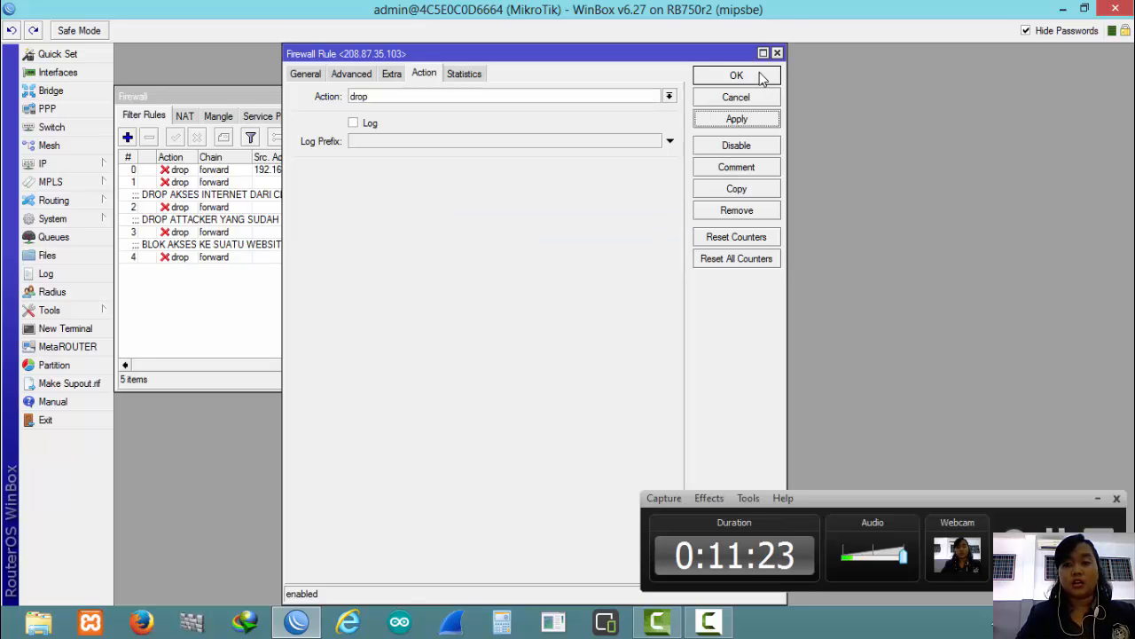
click(756, 76)
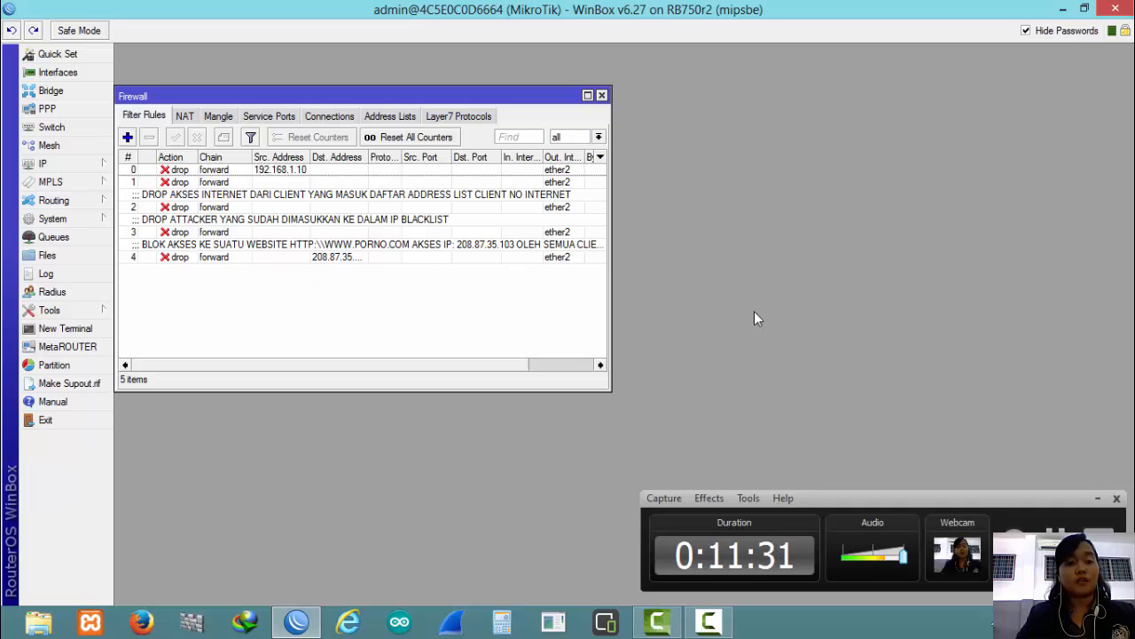
click(1100, 541)
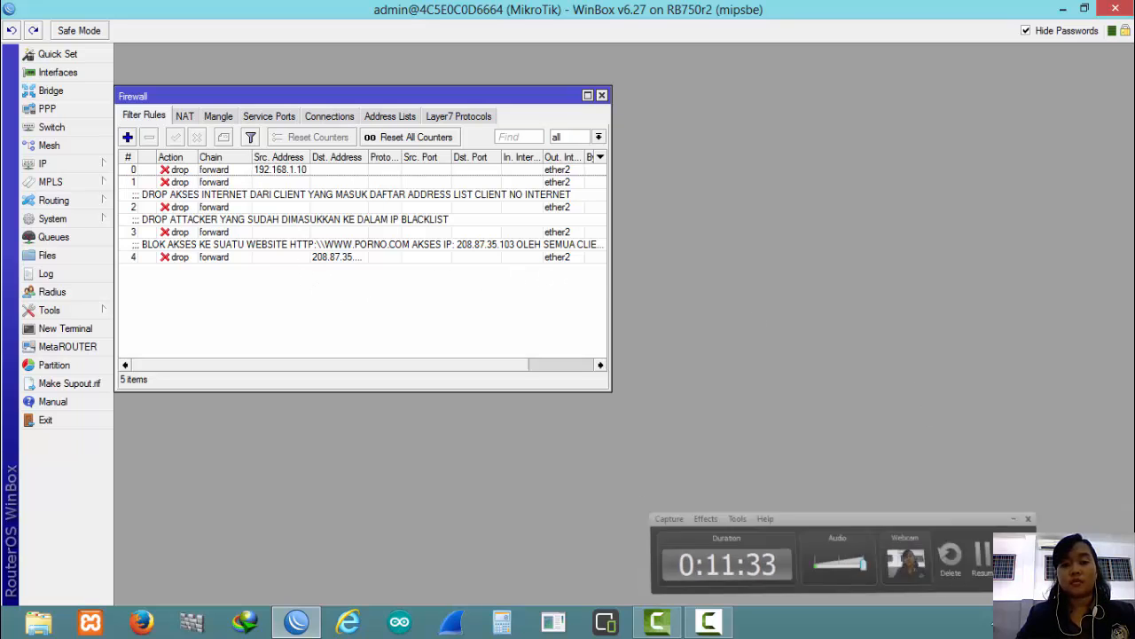
click(709, 623)
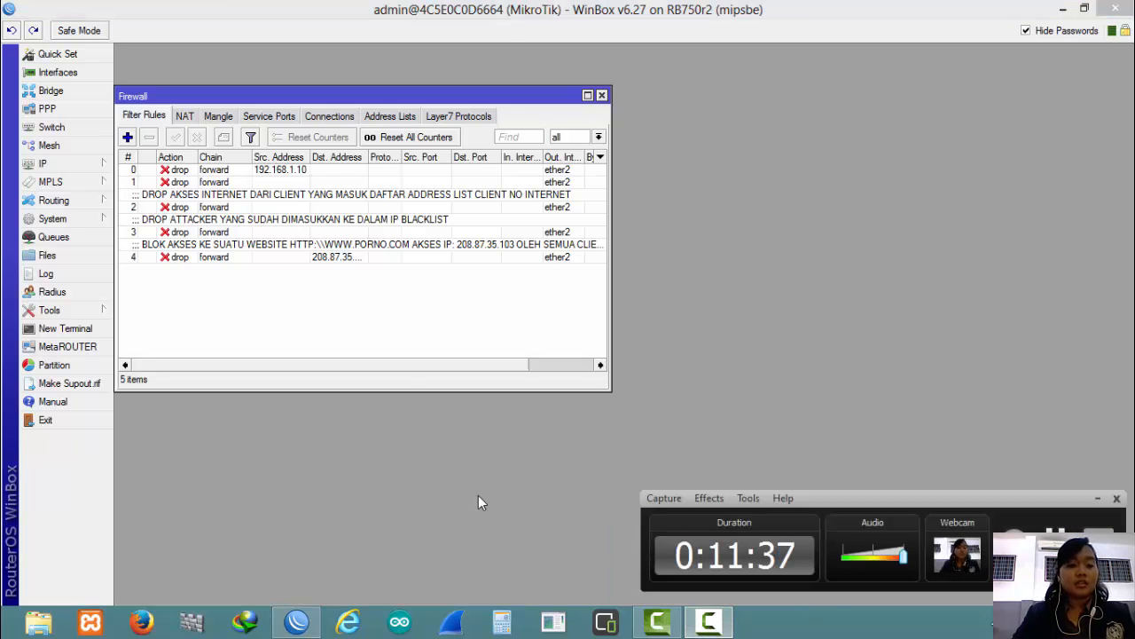